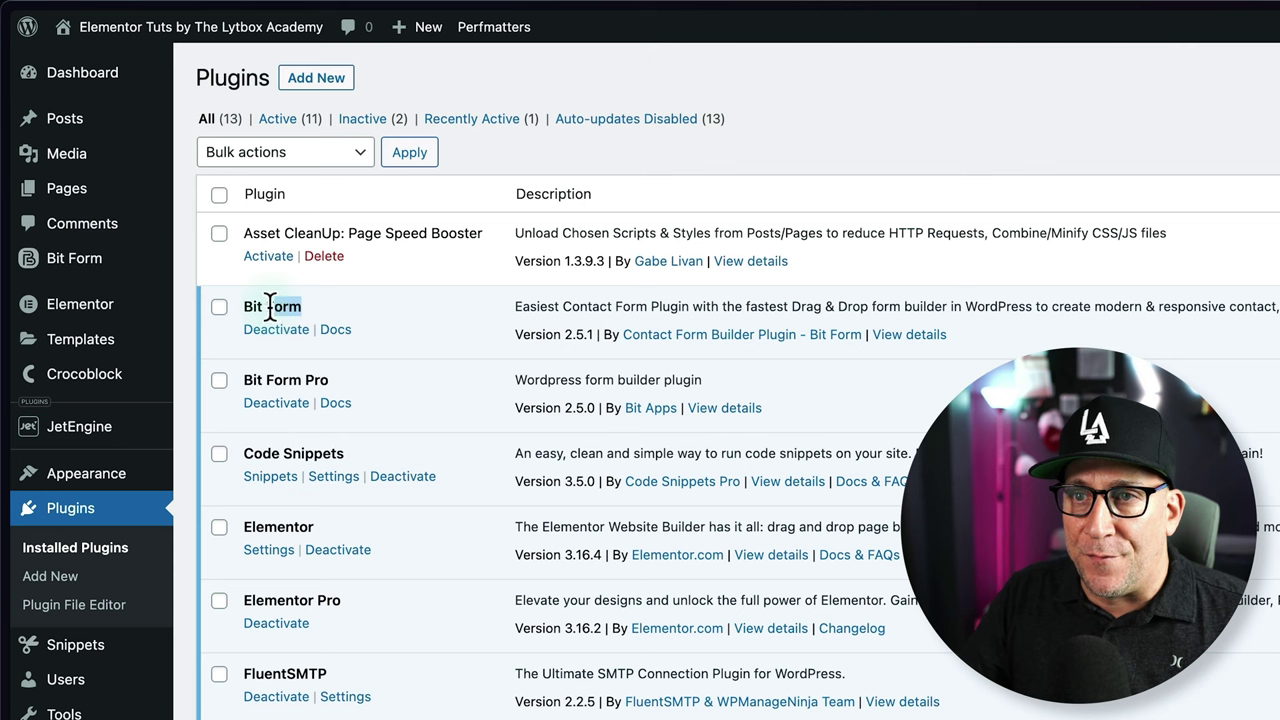
# Step: Check the Bit Form and Bit Form Pro entries among the installed plugins and open the Bit Form forms list
pyautogui.moveTo(245, 306); pyautogui.dragTo(242, 306)
pyautogui.click(315, 378)
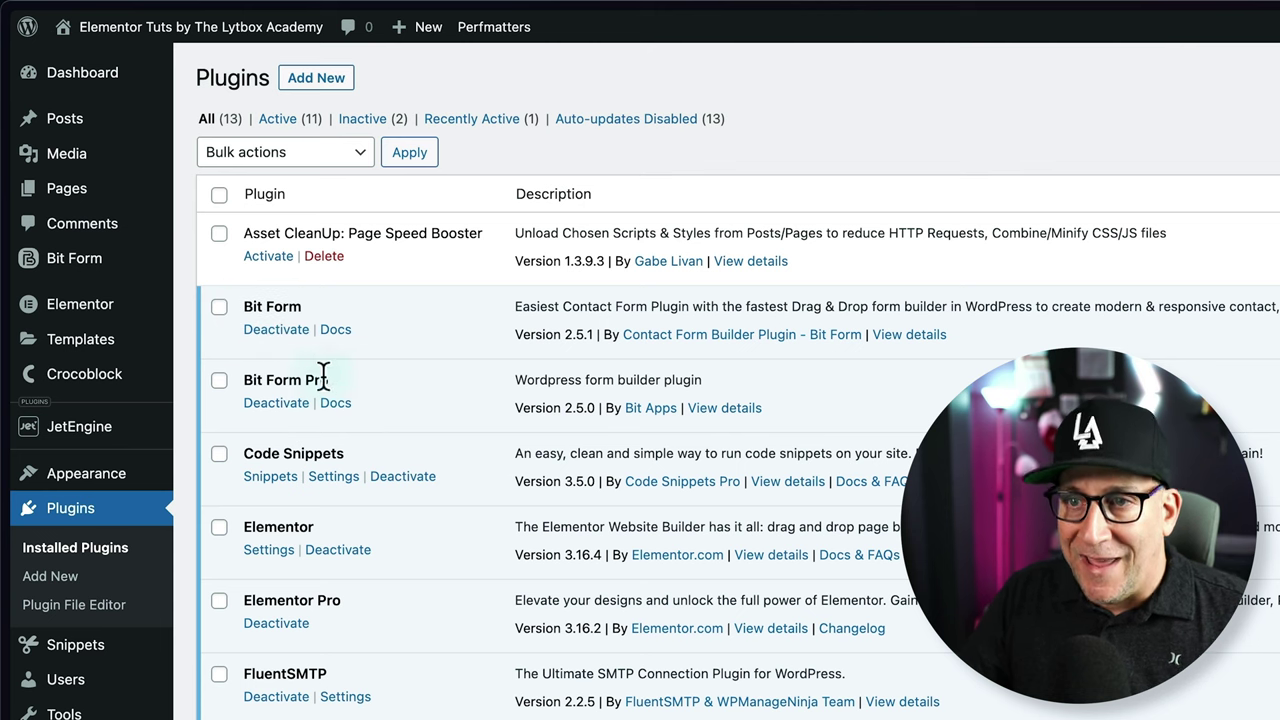
pyautogui.click(336, 318)
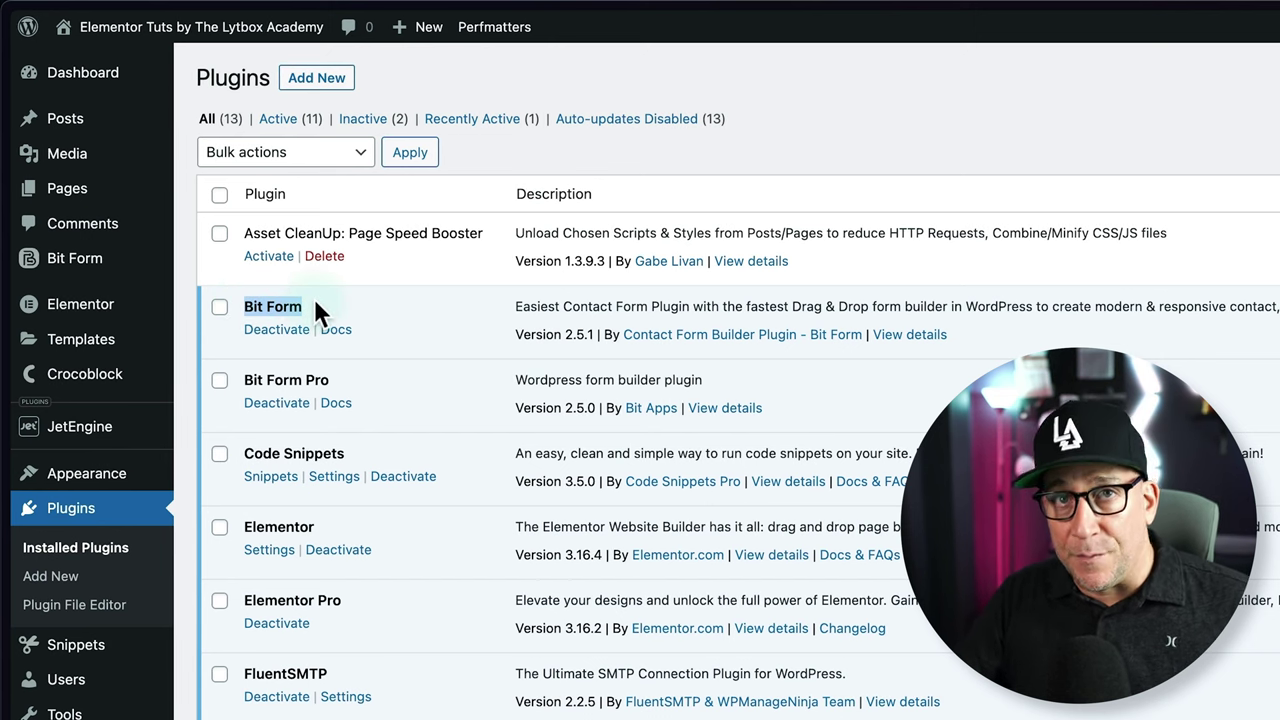
pyautogui.moveTo(332, 379); pyautogui.dragTo(241, 377)
pyautogui.moveTo(55, 256)
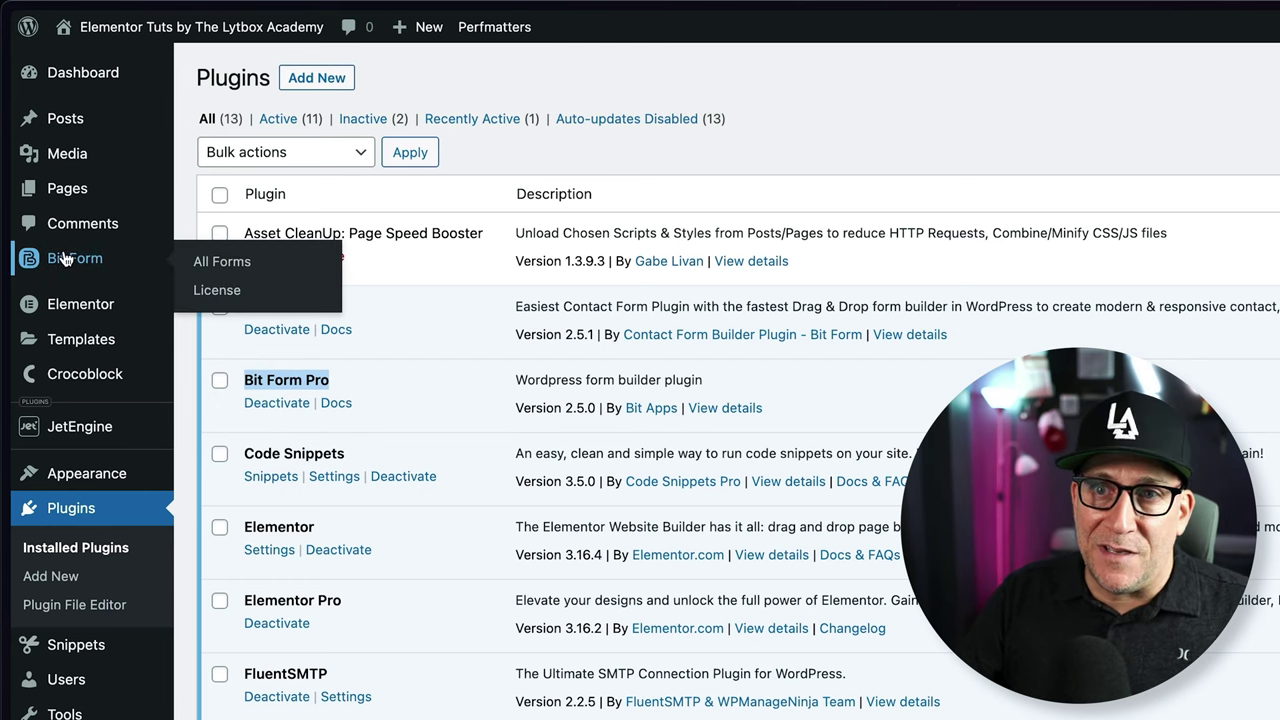
pyautogui.click(63, 258)
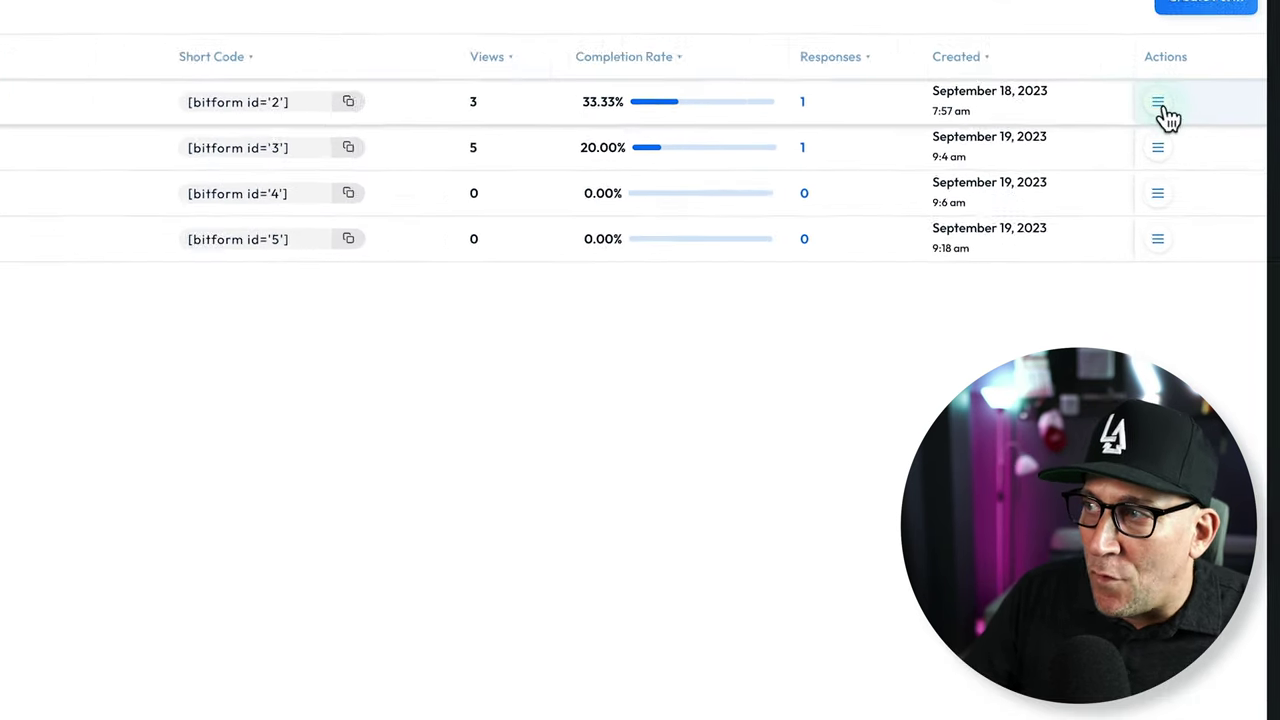
# Step: Review the actions available for the first form in the forms list
pyautogui.click(1182, 167)
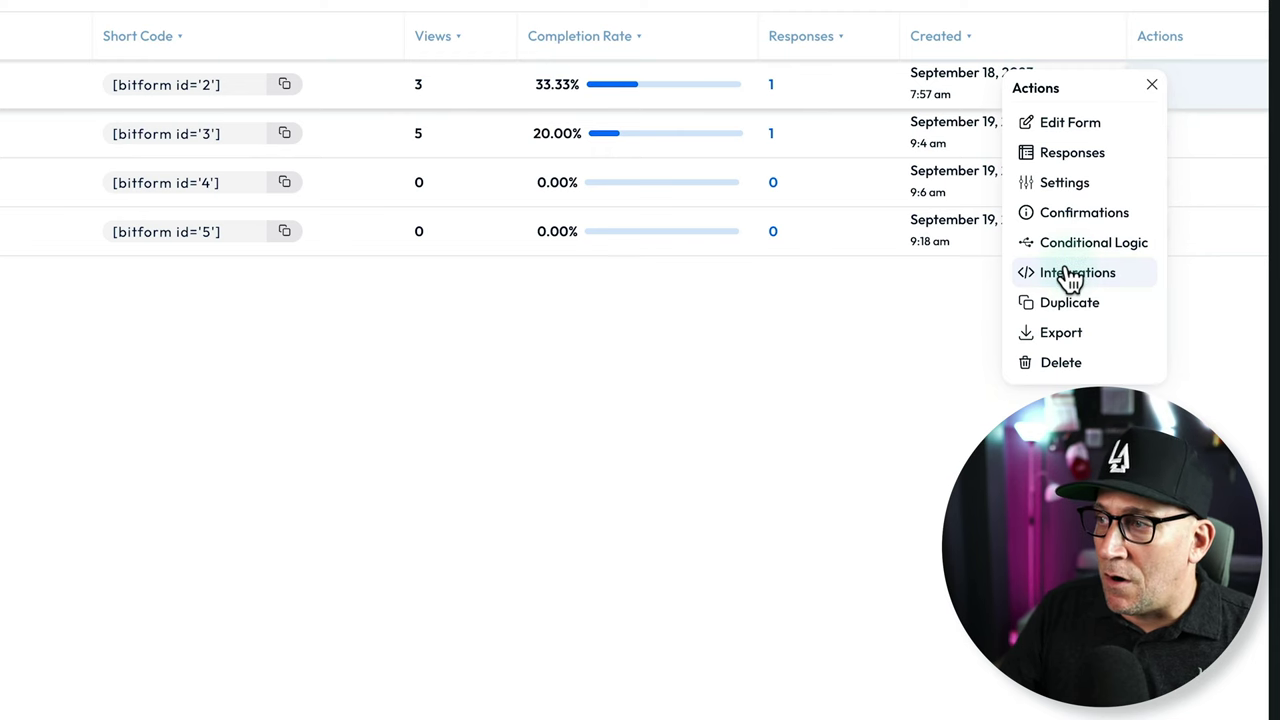
pyautogui.click(866, 350)
pyautogui.scroll(2, 650, 390)
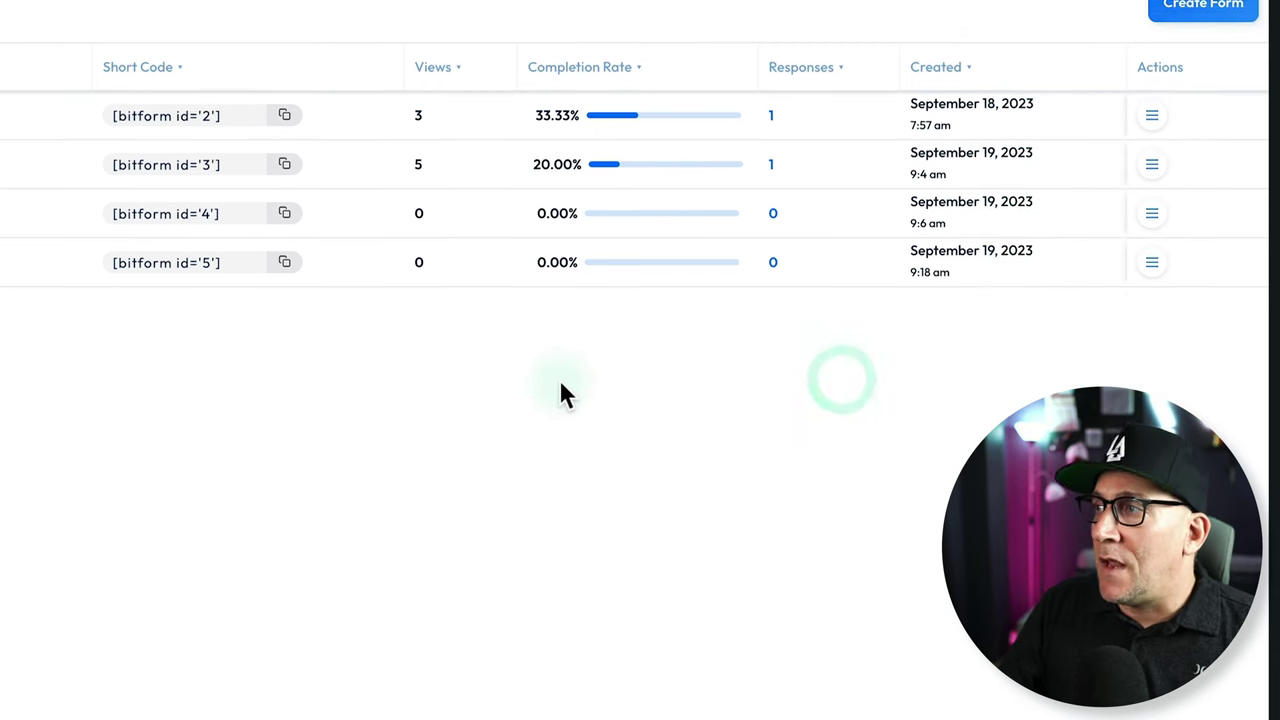
# Step: Create a new form from the Blank template
pyautogui.click(1192, 100)
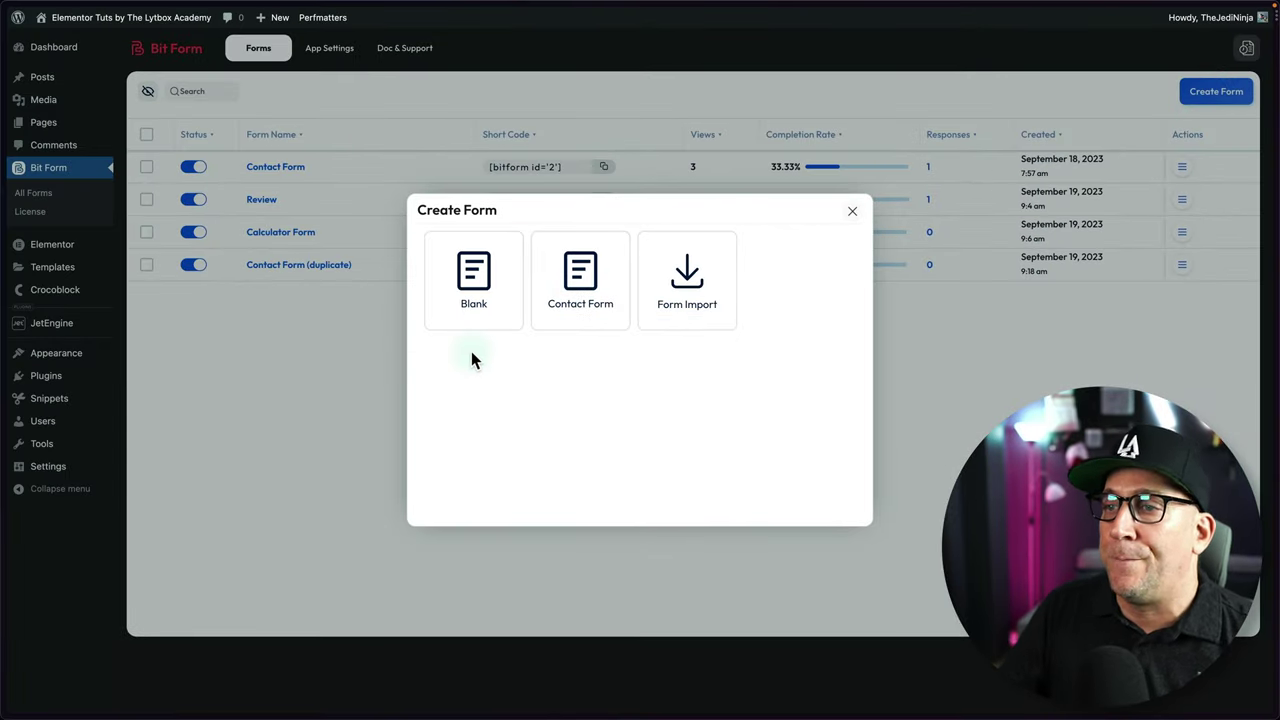
pyautogui.moveTo(477, 323)
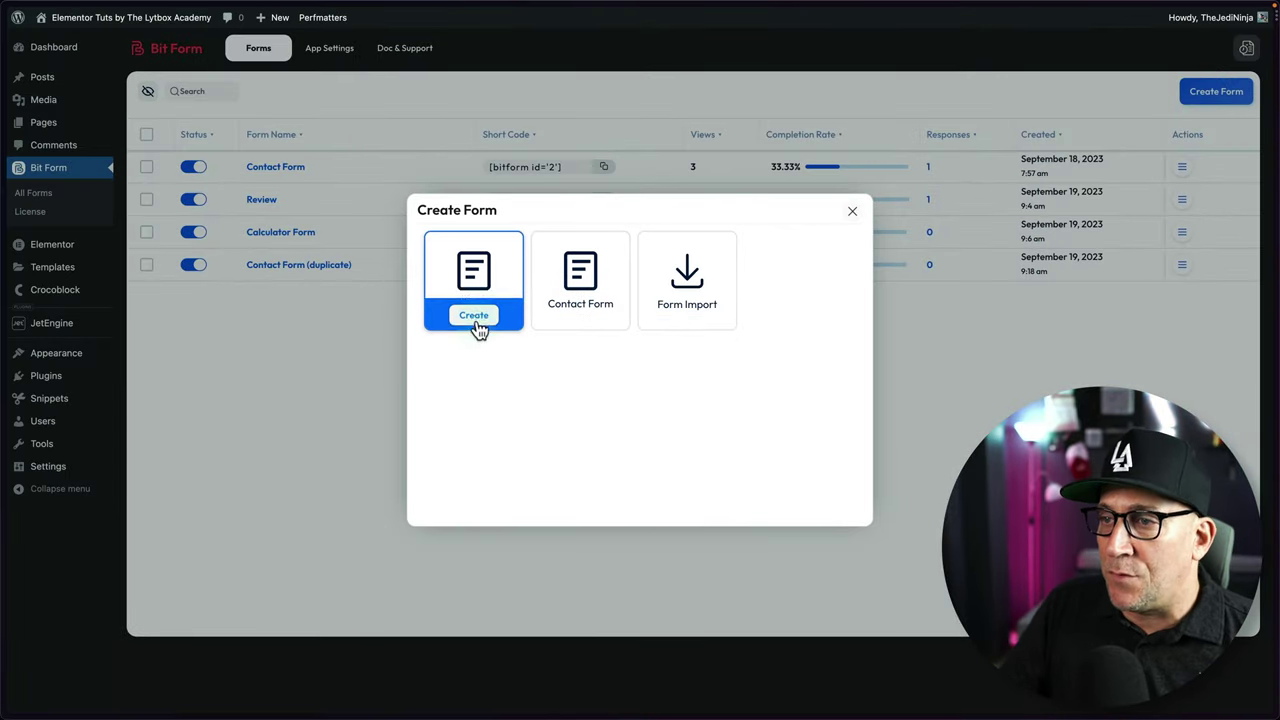
pyautogui.moveTo(591, 295)
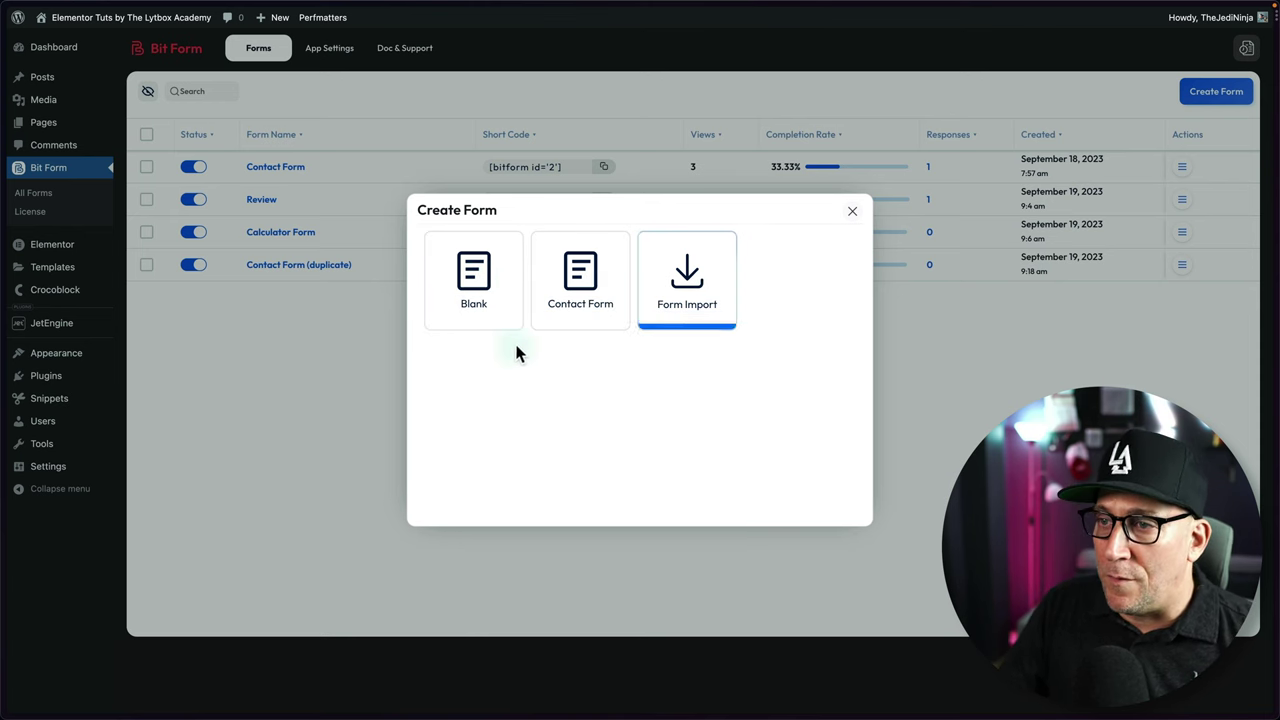
pyautogui.click(477, 315)
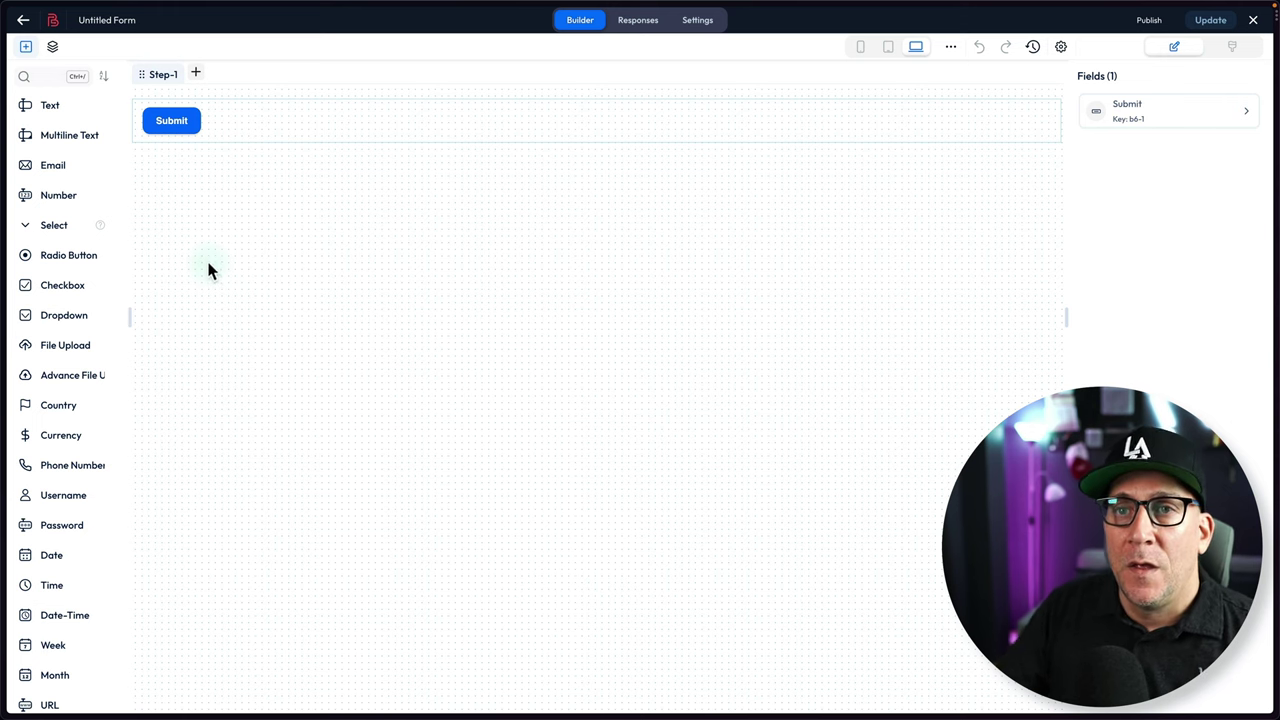
# Step: Add Text, Email and Multiline Text fields to the form, placed in that order above the Submit button
pyautogui.click(56, 106)
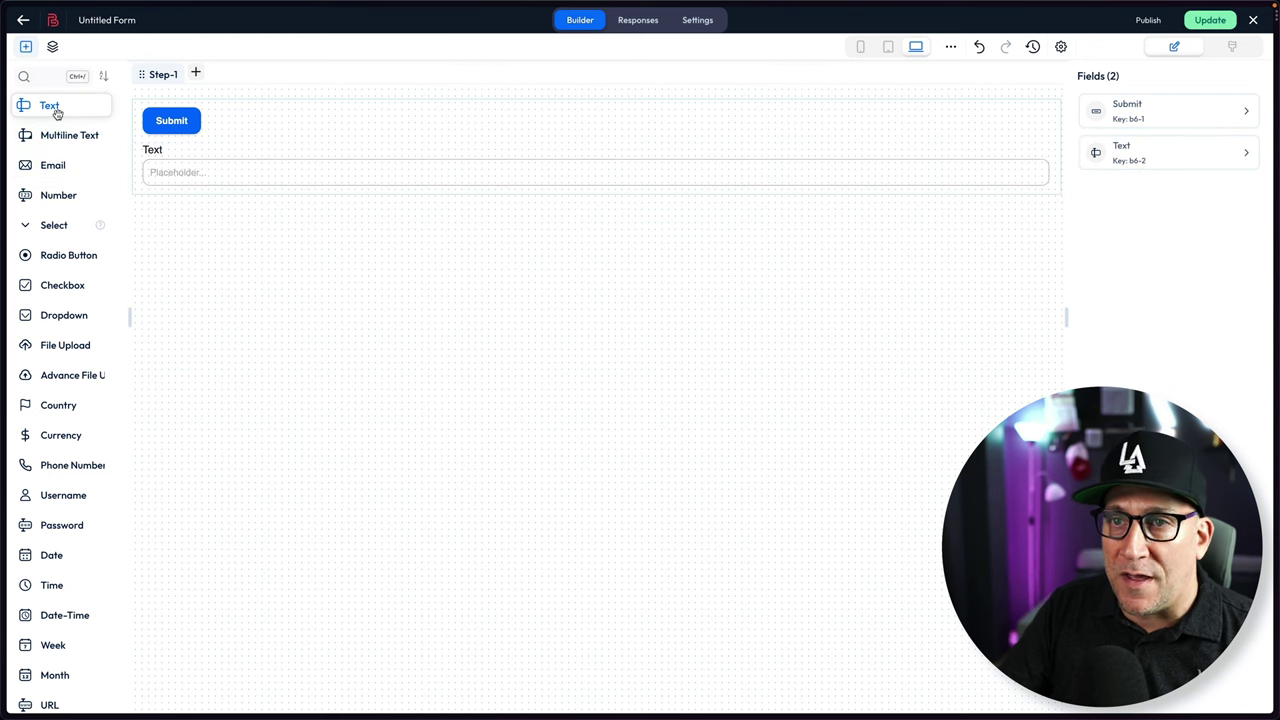
pyautogui.moveTo(158, 148); pyautogui.dragTo(160, 115)
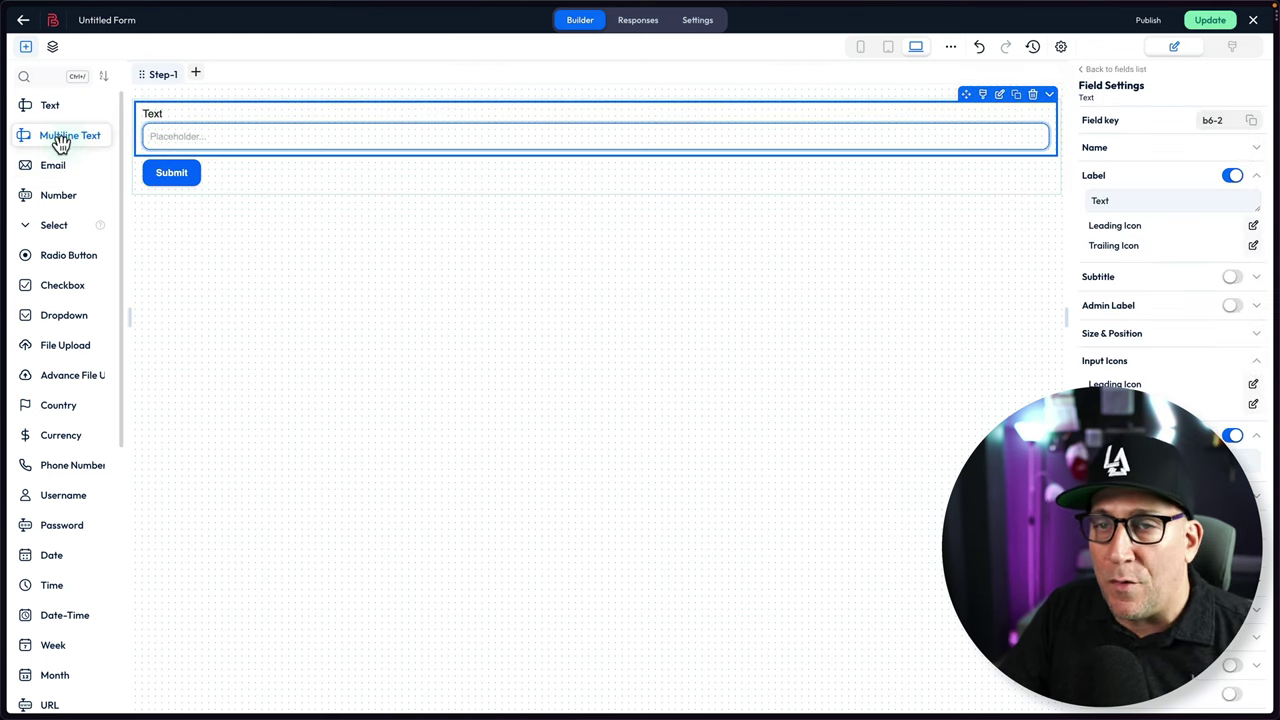
pyautogui.click(53, 167)
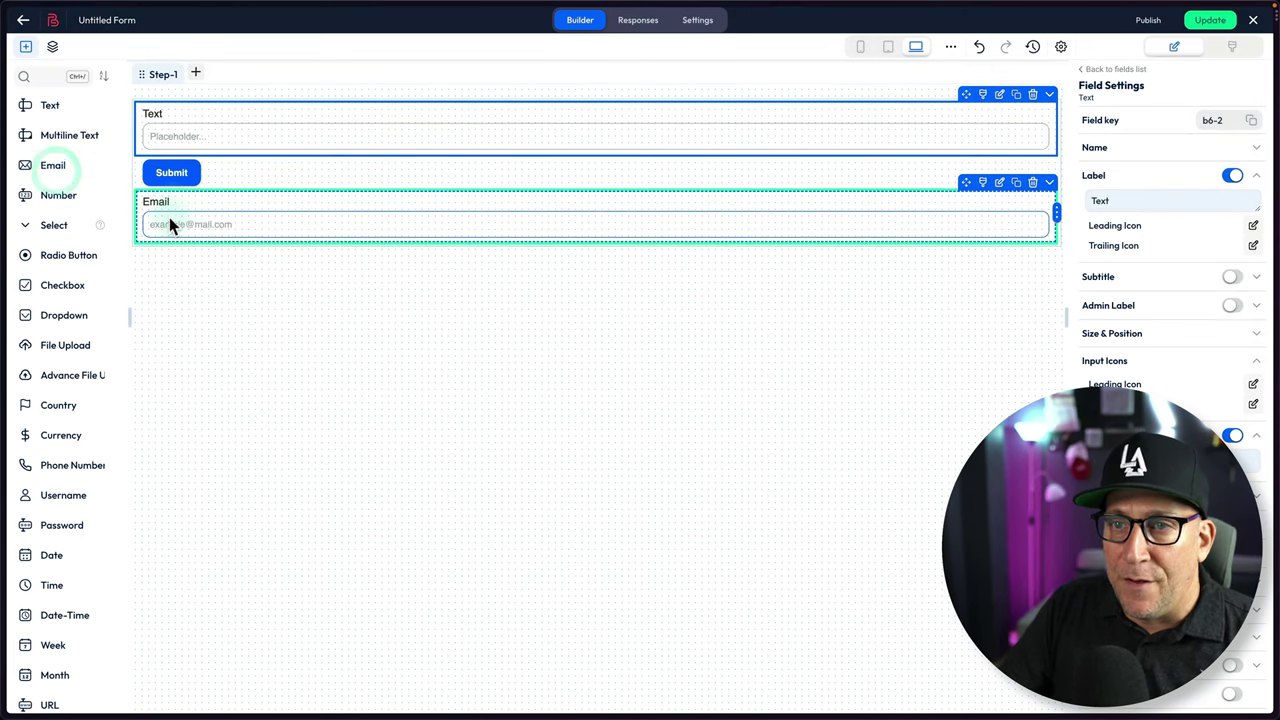
pyautogui.moveTo(170, 209); pyautogui.dragTo(63, 133)
pyautogui.click(162, 115)
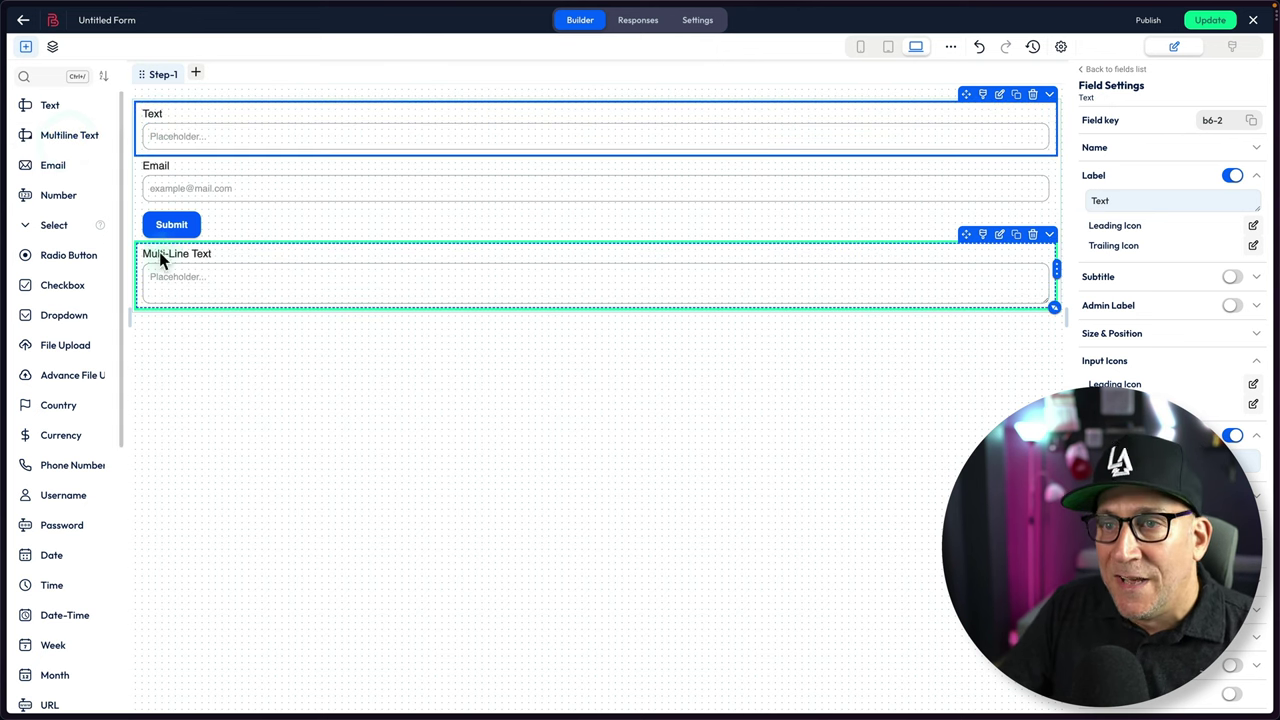
pyautogui.moveTo(168, 262); pyautogui.dragTo(169, 216)
pyautogui.click(331, 373)
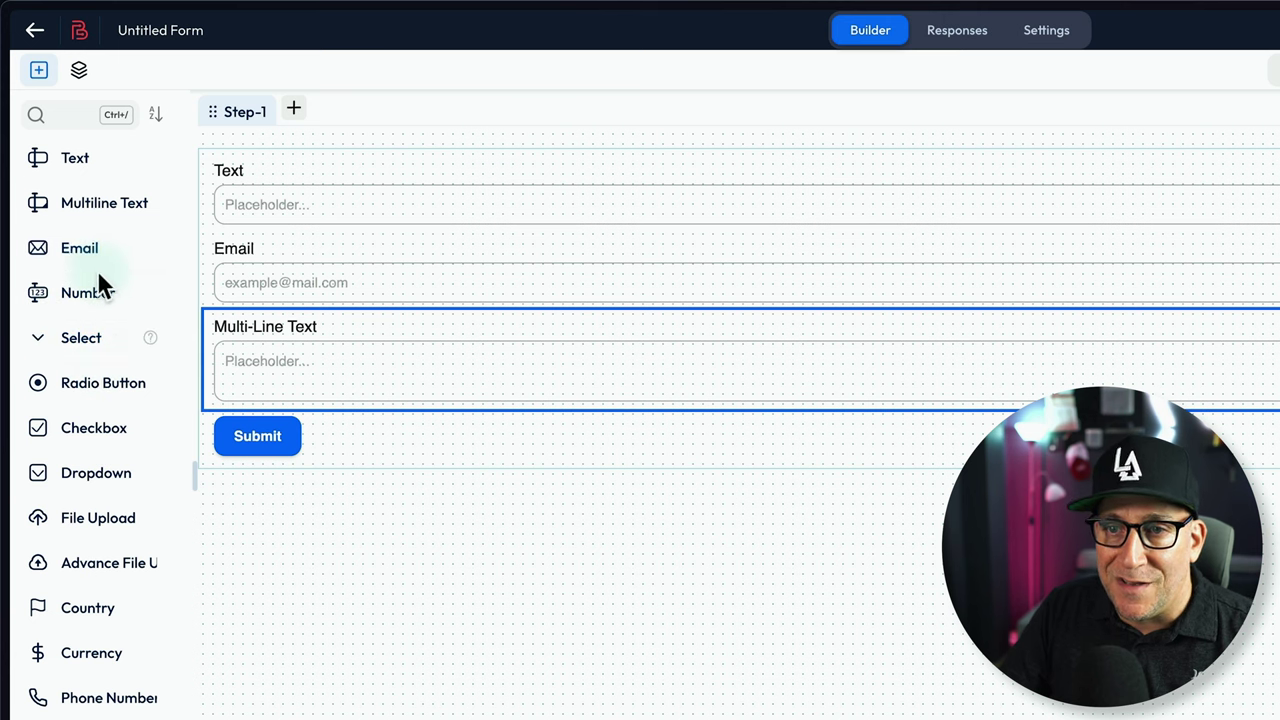
# Step: Look through the full list of field types available in the form builder
pyautogui.scroll(-1, 100, 285)
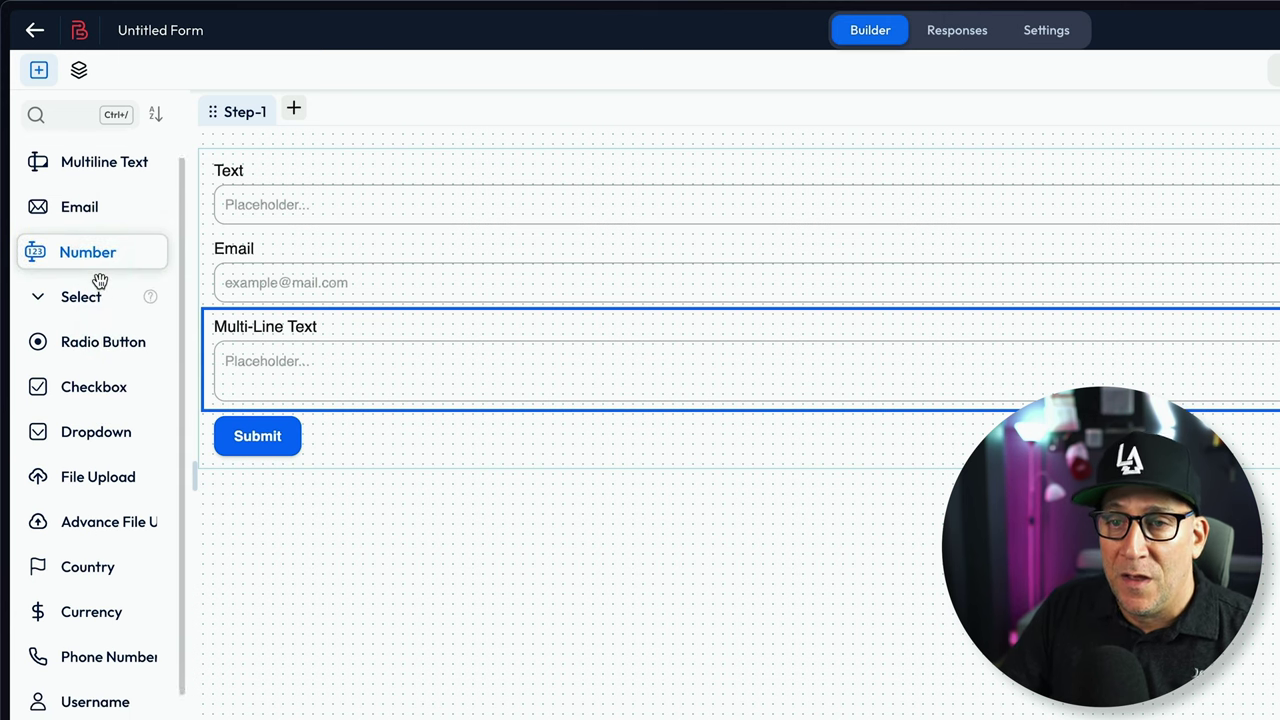
pyautogui.scroll(-1, 100, 288)
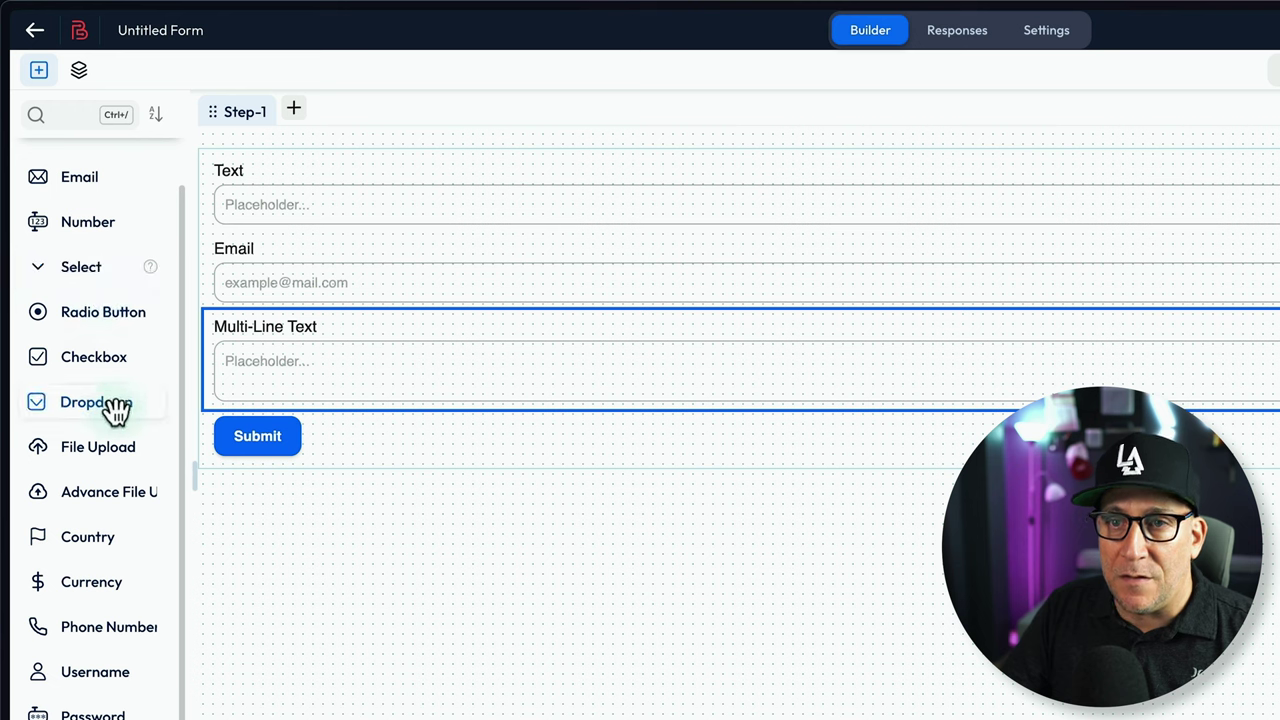
pyautogui.scroll(2, 110, 425)
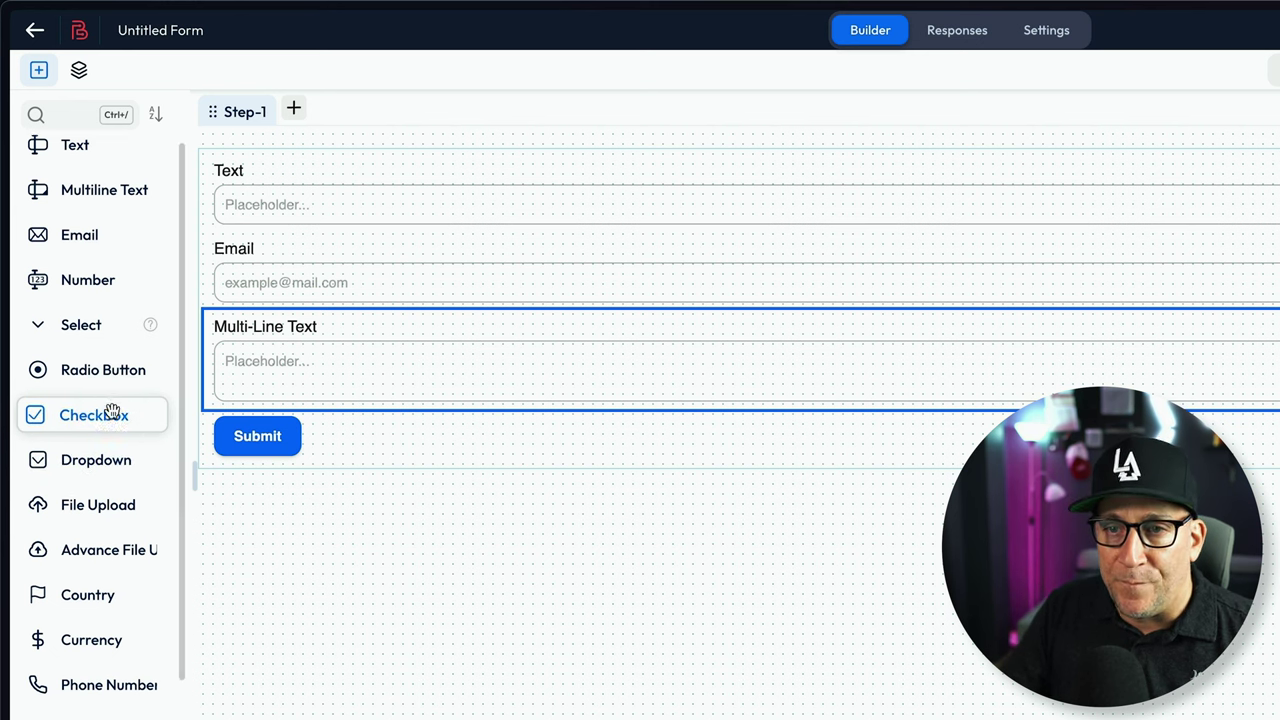
pyautogui.scroll(-2, 111, 409)
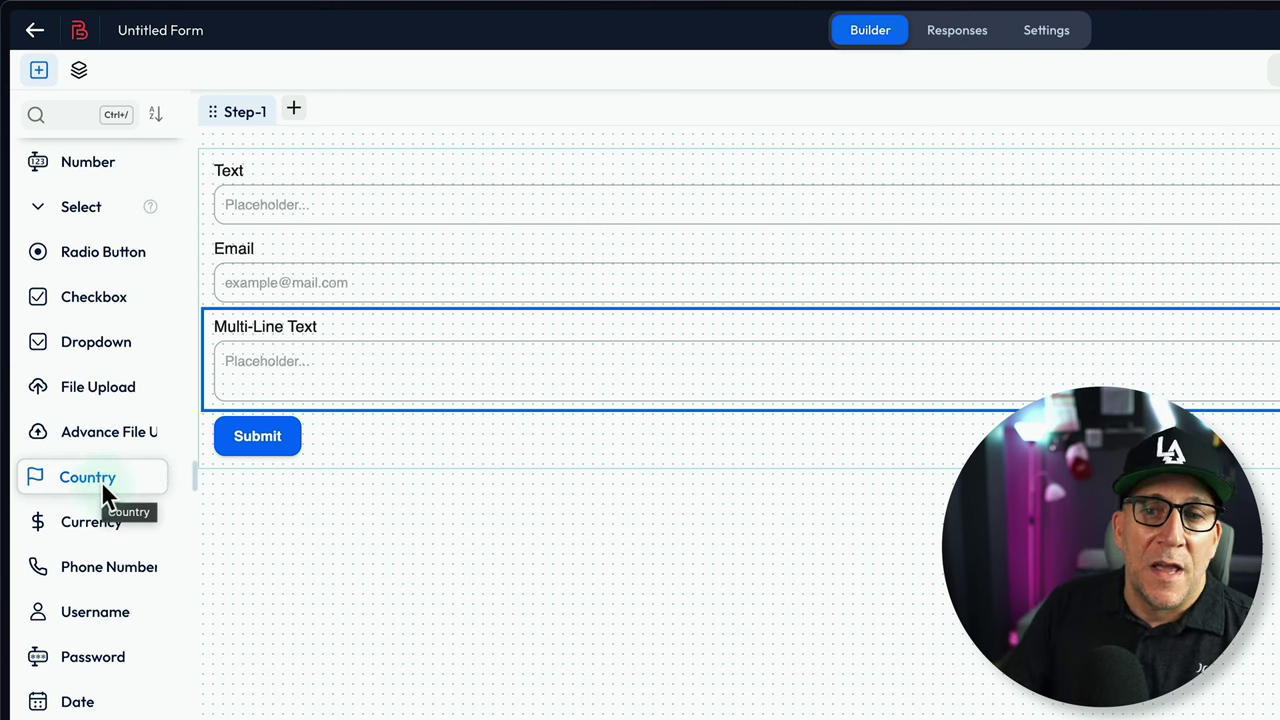
pyautogui.scroll(-2, 102, 480)
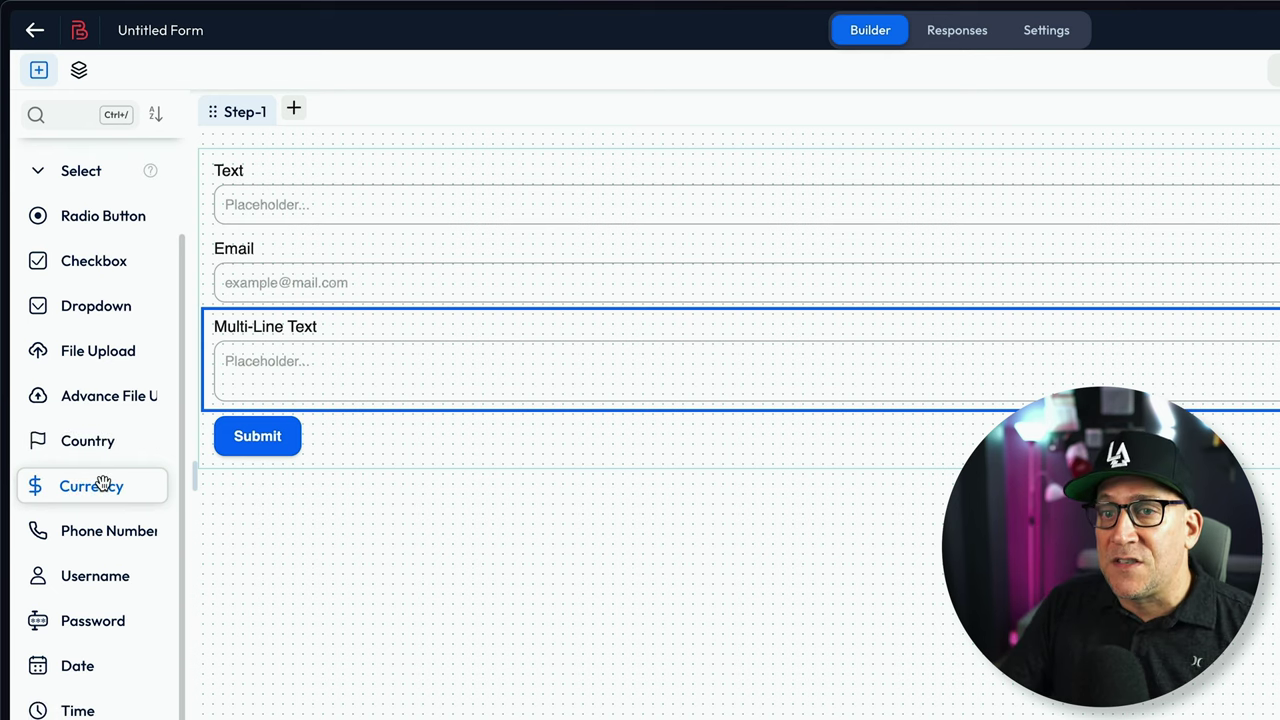
pyautogui.scroll(-3, 102, 480)
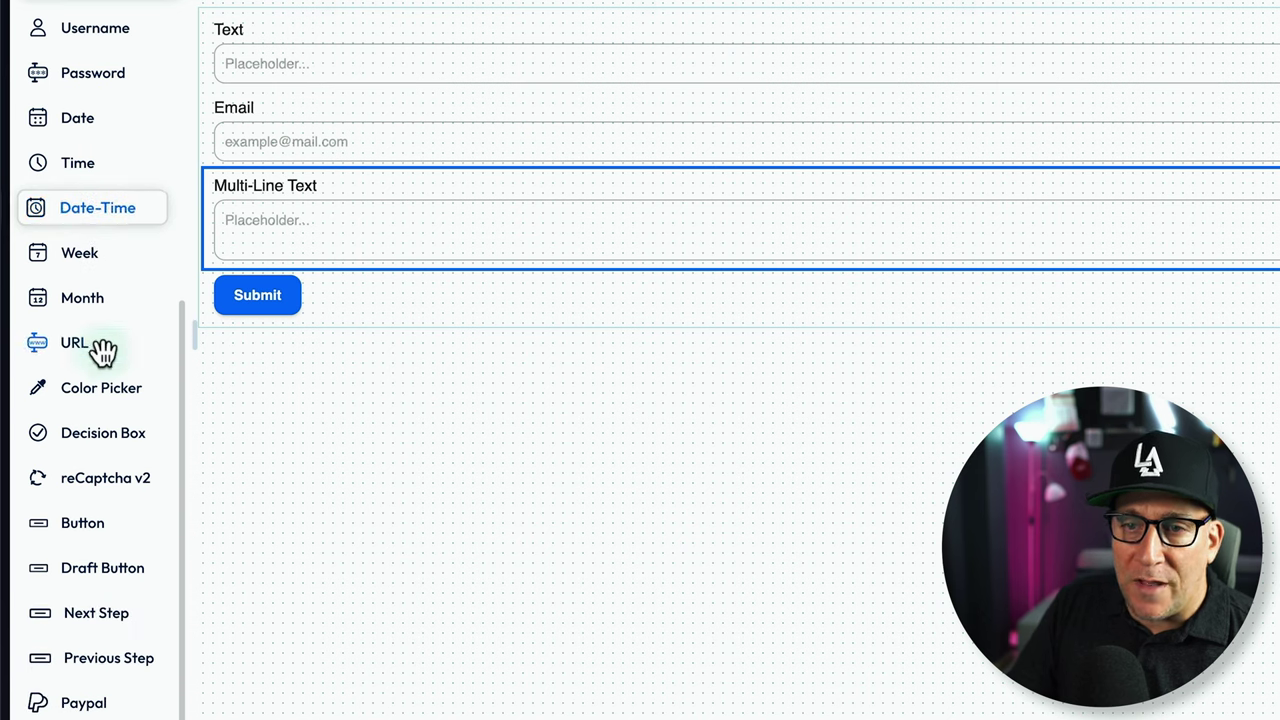
pyautogui.scroll(-5, 110, 388)
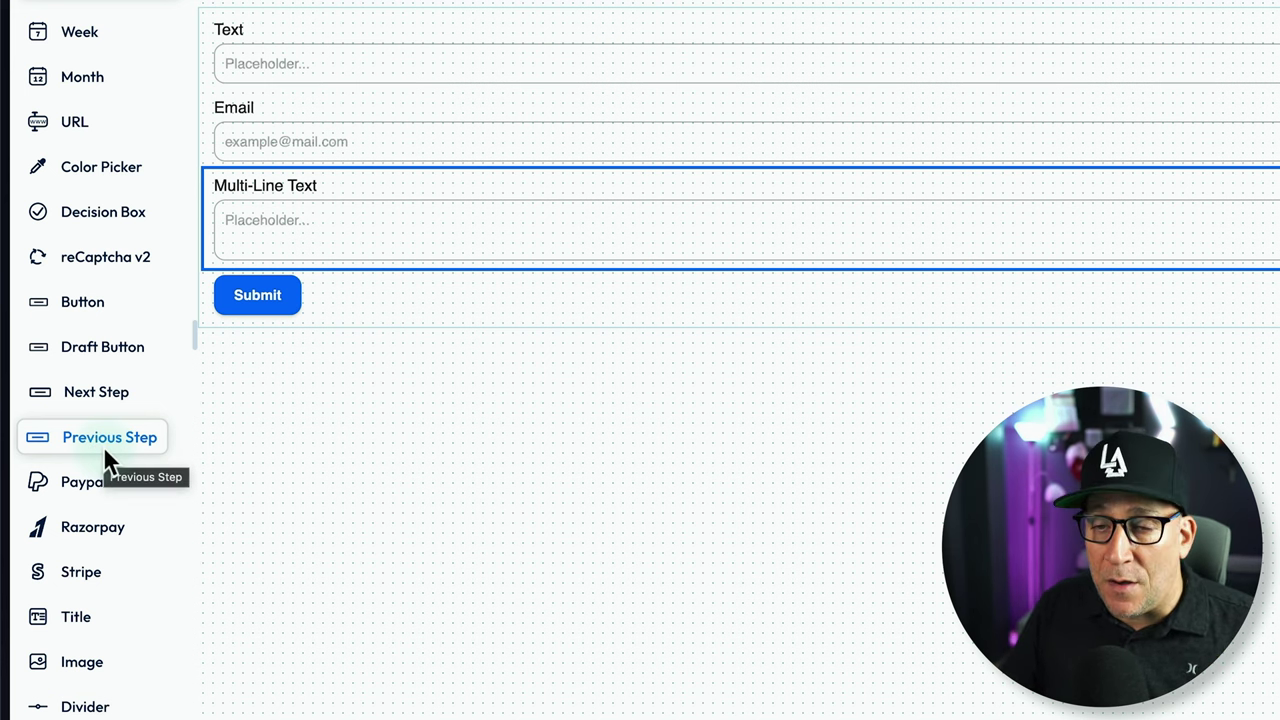
pyautogui.scroll(-3, 103, 446)
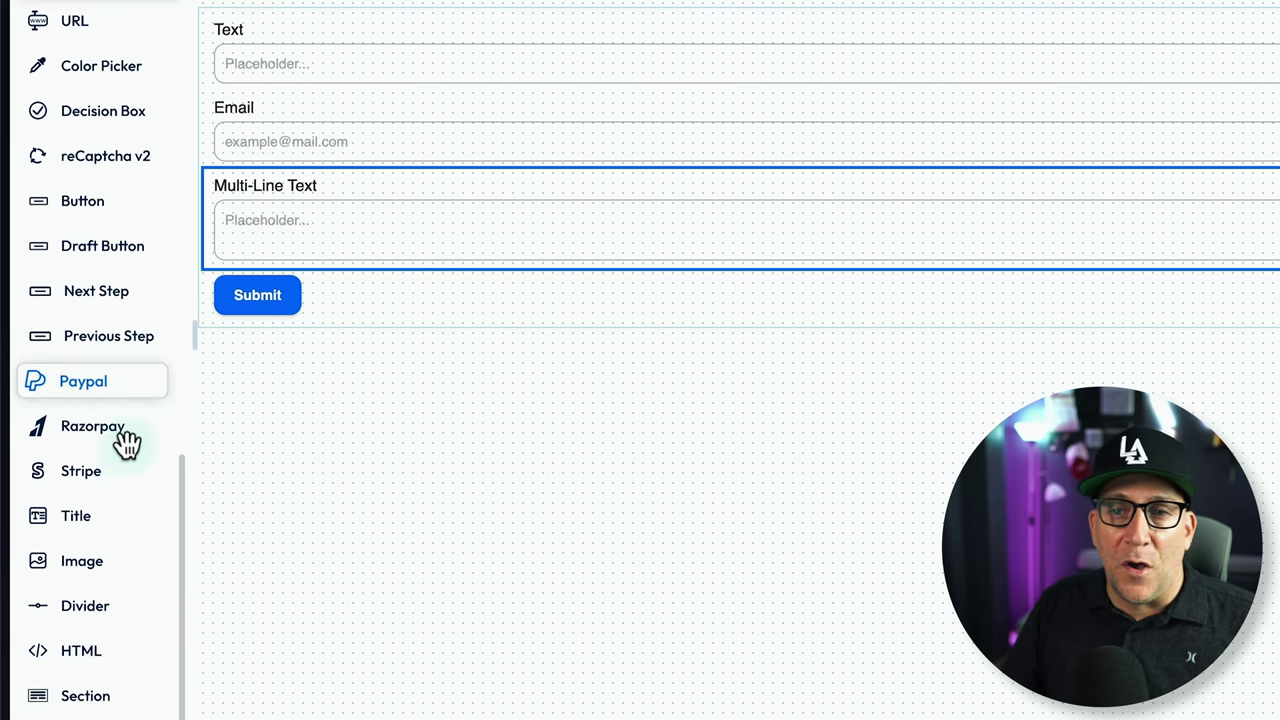
pyautogui.scroll(-1, 127, 444)
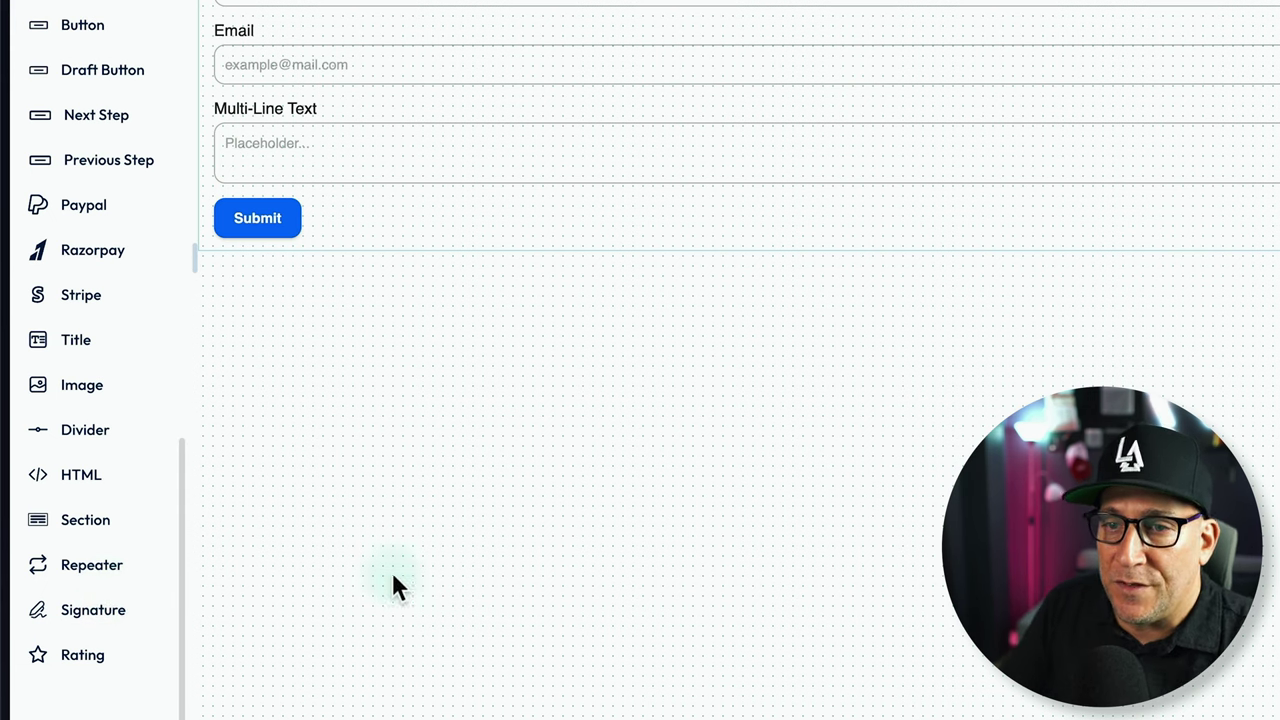
pyautogui.scroll(10, 116, 600)
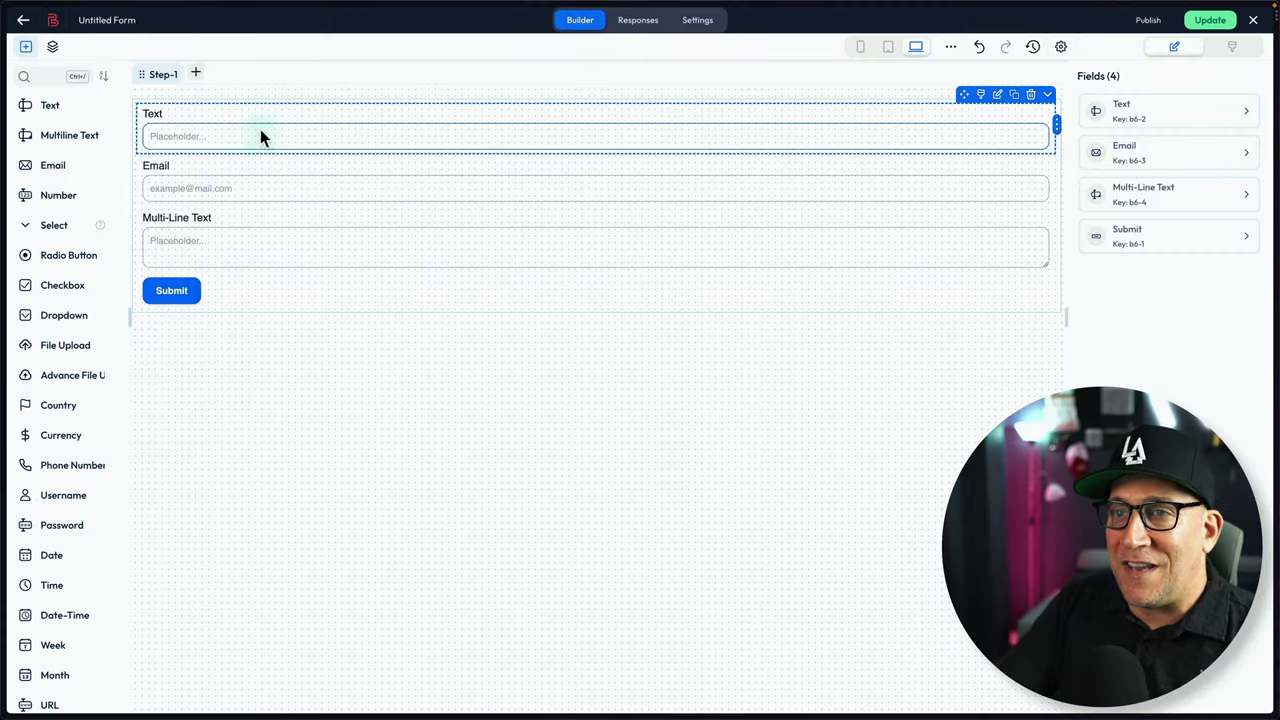
# Step: Set the Text field's label to "Name" and its placeholder to "Your first name"
pyautogui.click(261, 114)
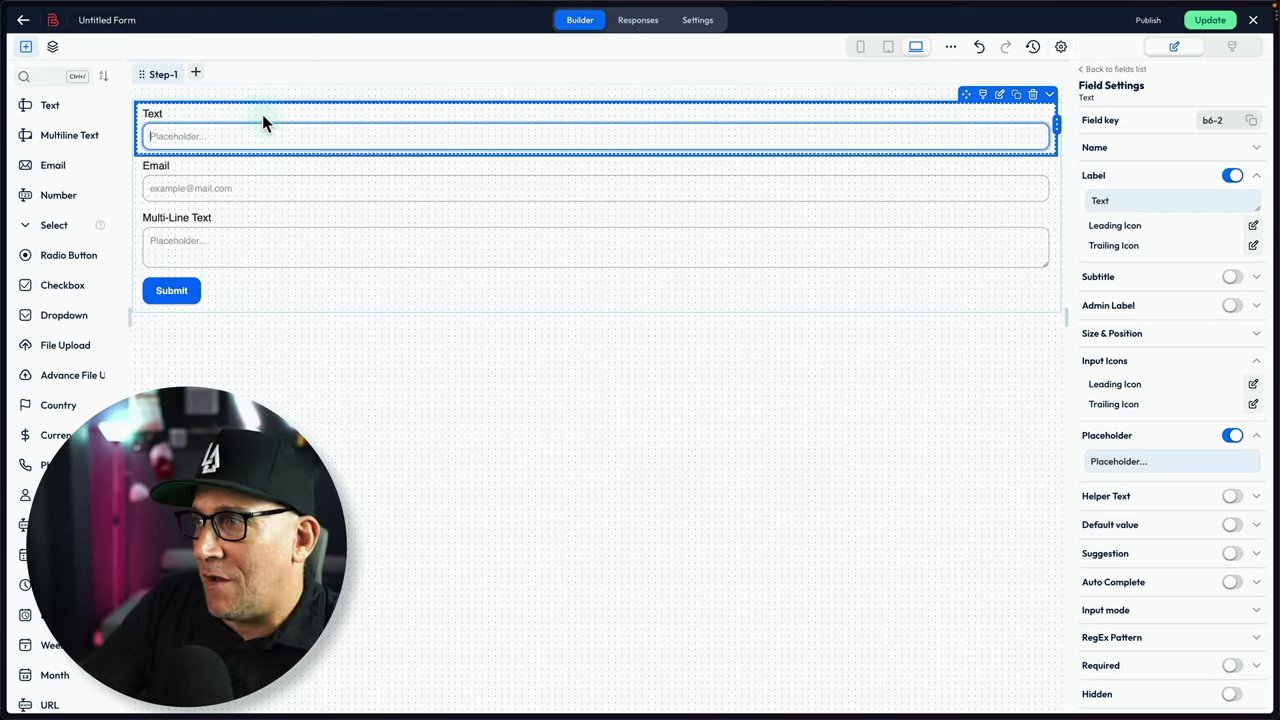
pyautogui.click(1118, 198)
pyautogui.moveTo(1118, 198); pyautogui.dragTo(1093, 198)
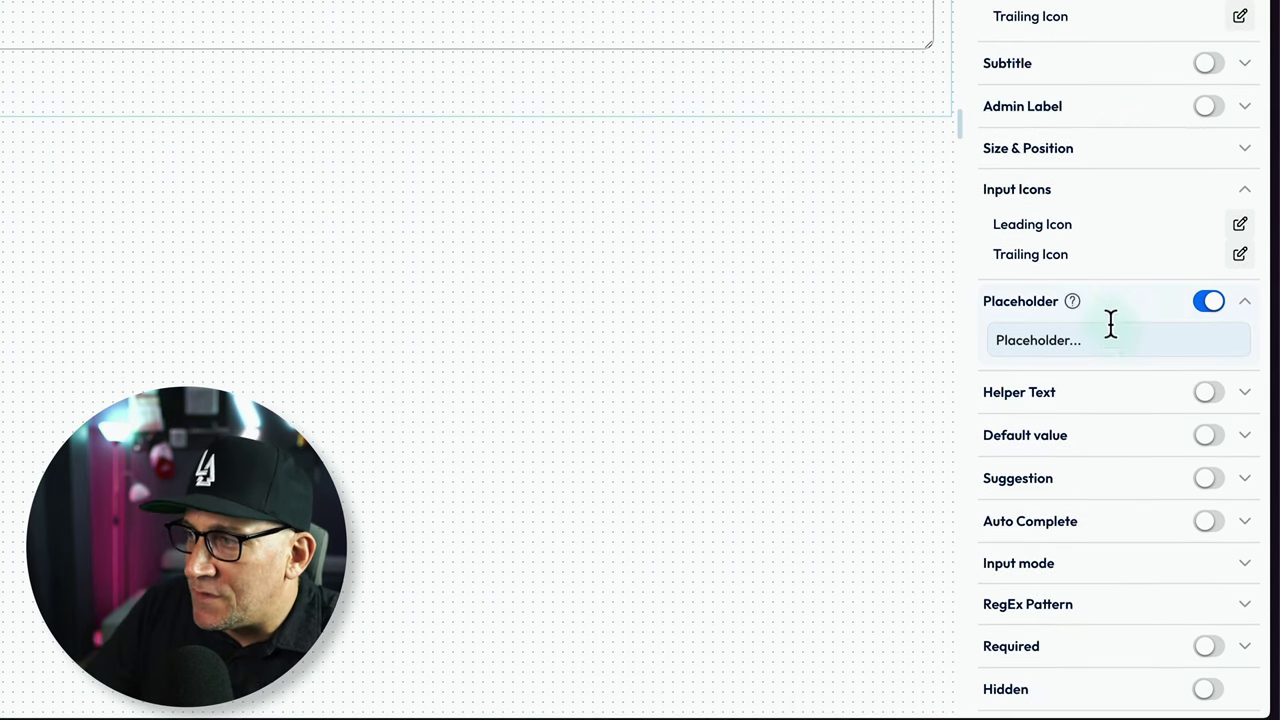
pyautogui.click(1099, 335)
pyautogui.write('Your firle')
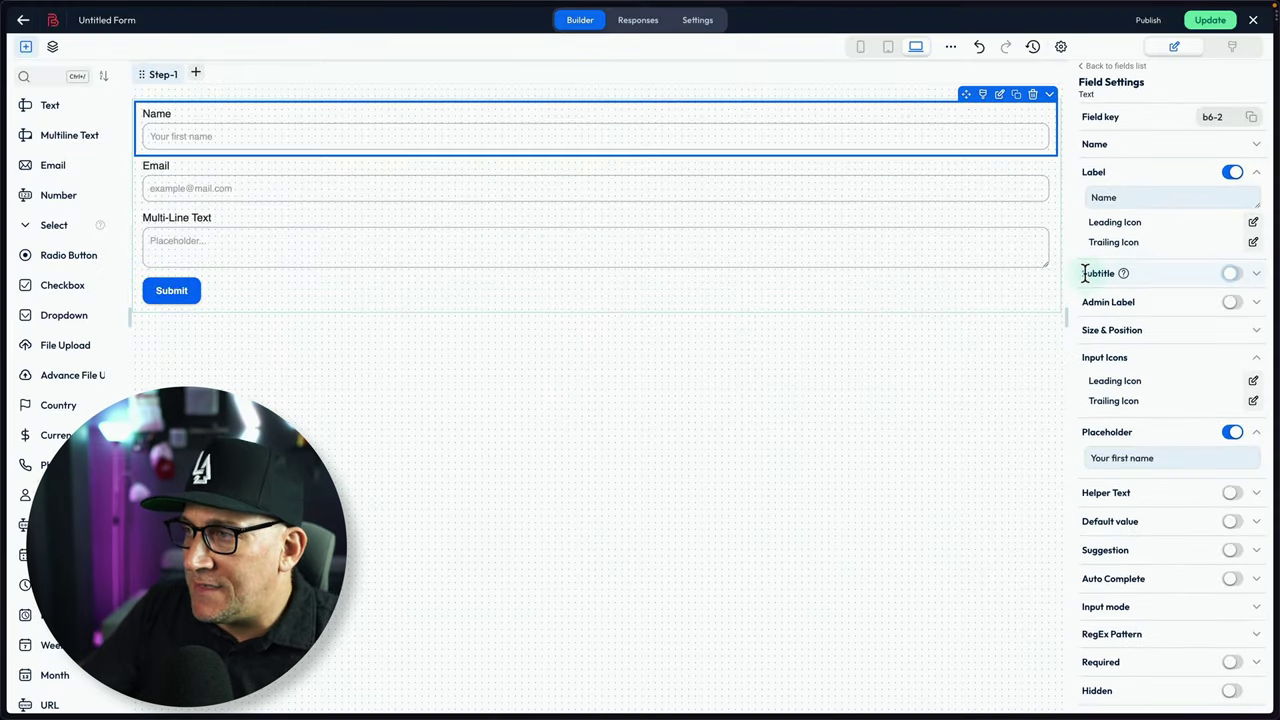
# Step: Give the Name field the subtitle "Please let us know what to call you" and enable its helper text
pyautogui.click(1236, 274)
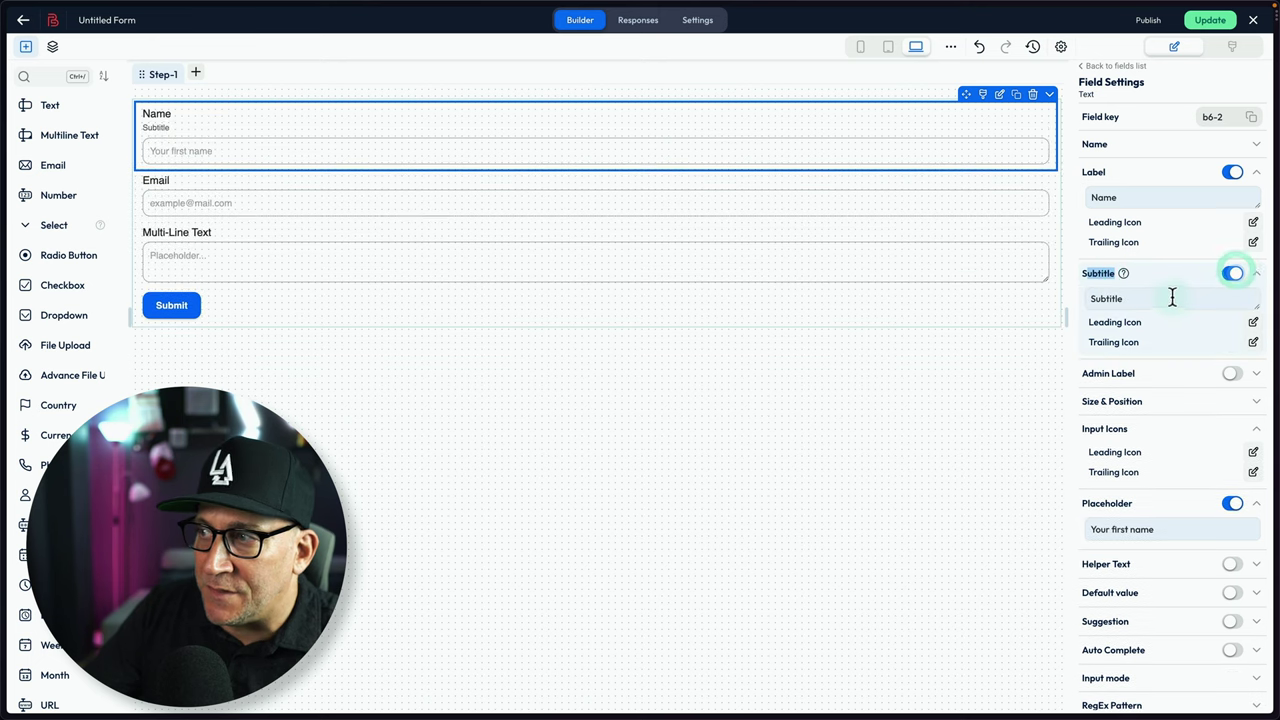
pyautogui.moveTo(1166, 298); pyautogui.dragTo(1097, 289)
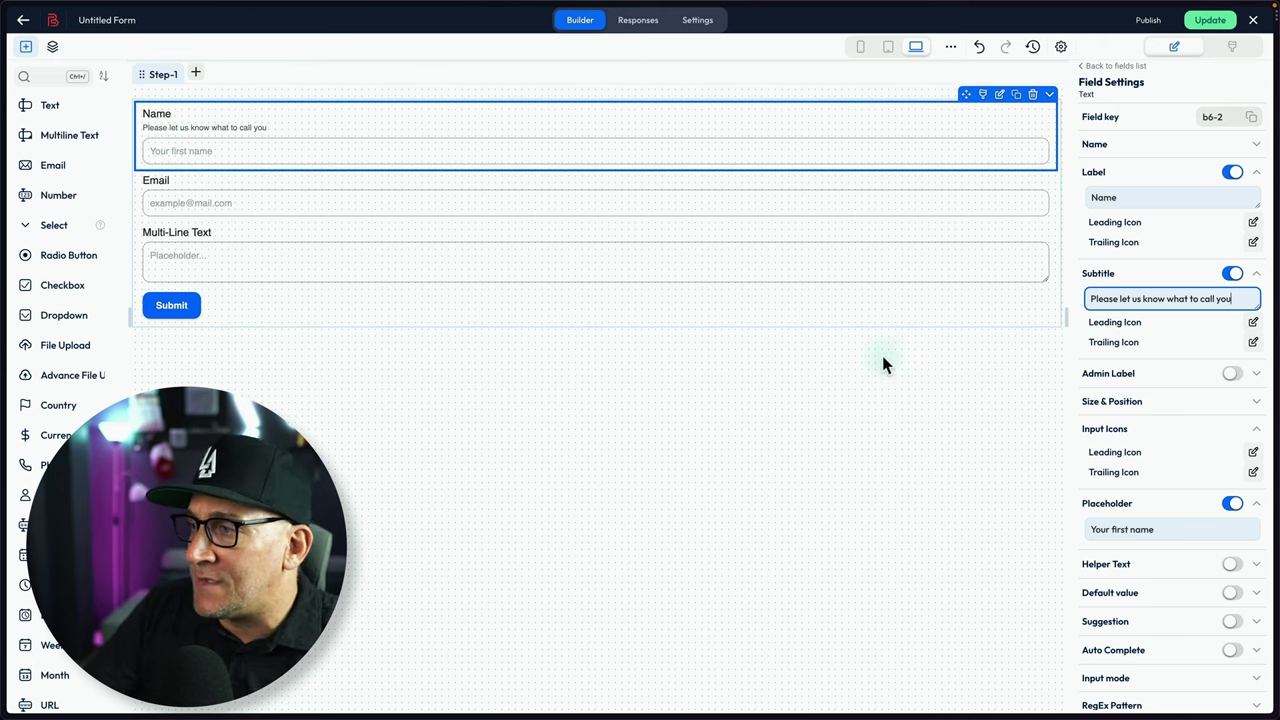
pyautogui.scroll(-2, 1186, 410)
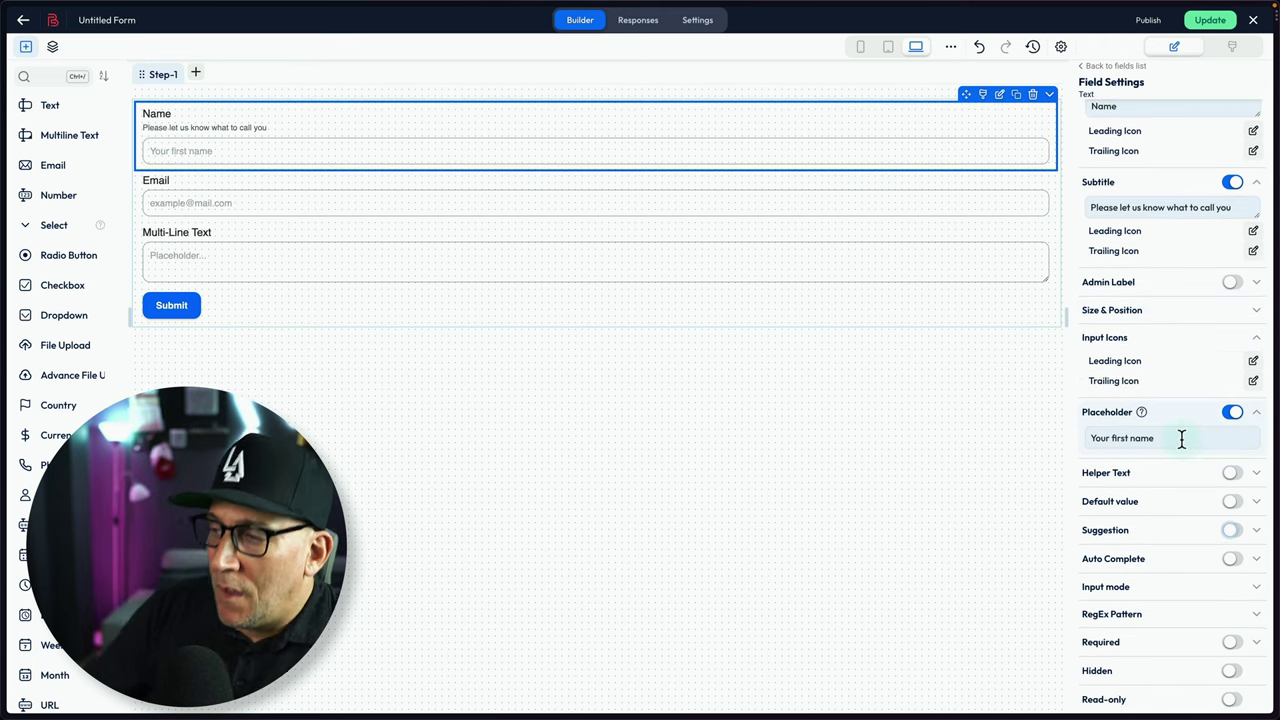
pyautogui.scroll(-1, 1160, 464)
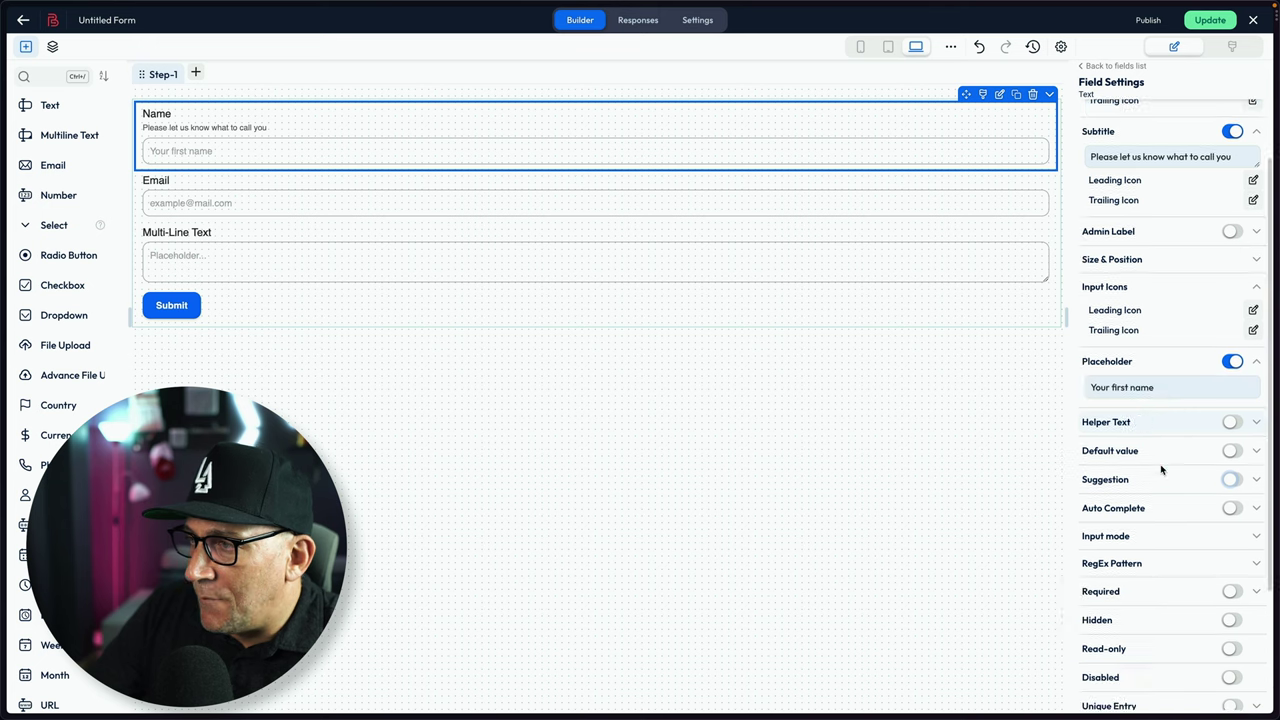
pyautogui.click(1232, 415)
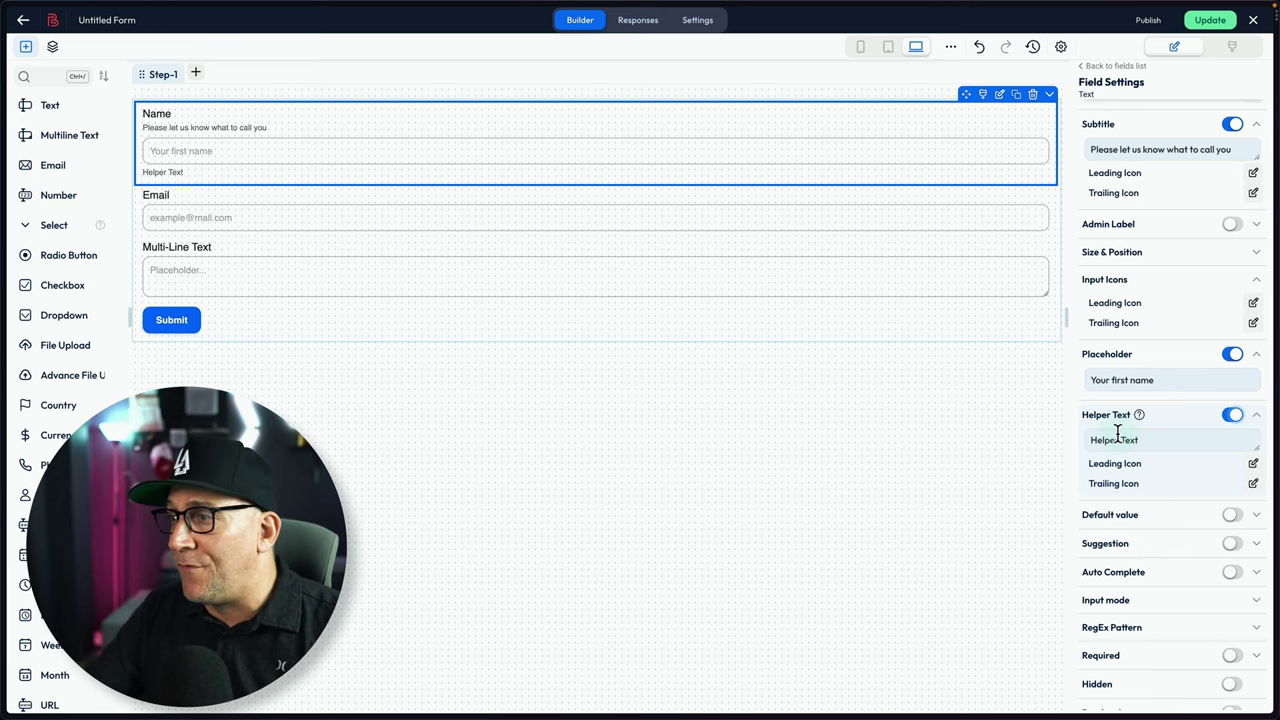
pyautogui.scroll(1, 1070, 500)
pyautogui.scroll(-2, 1072, 504)
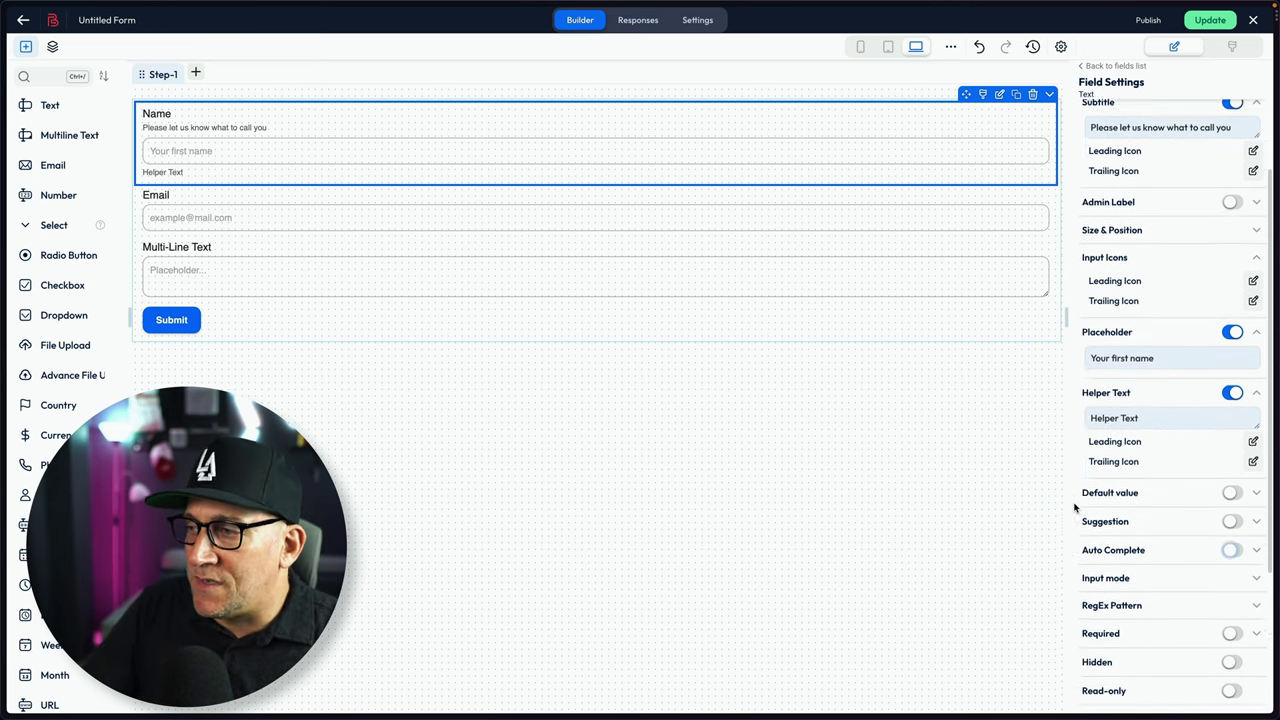
pyautogui.scroll(-1, 1075, 507)
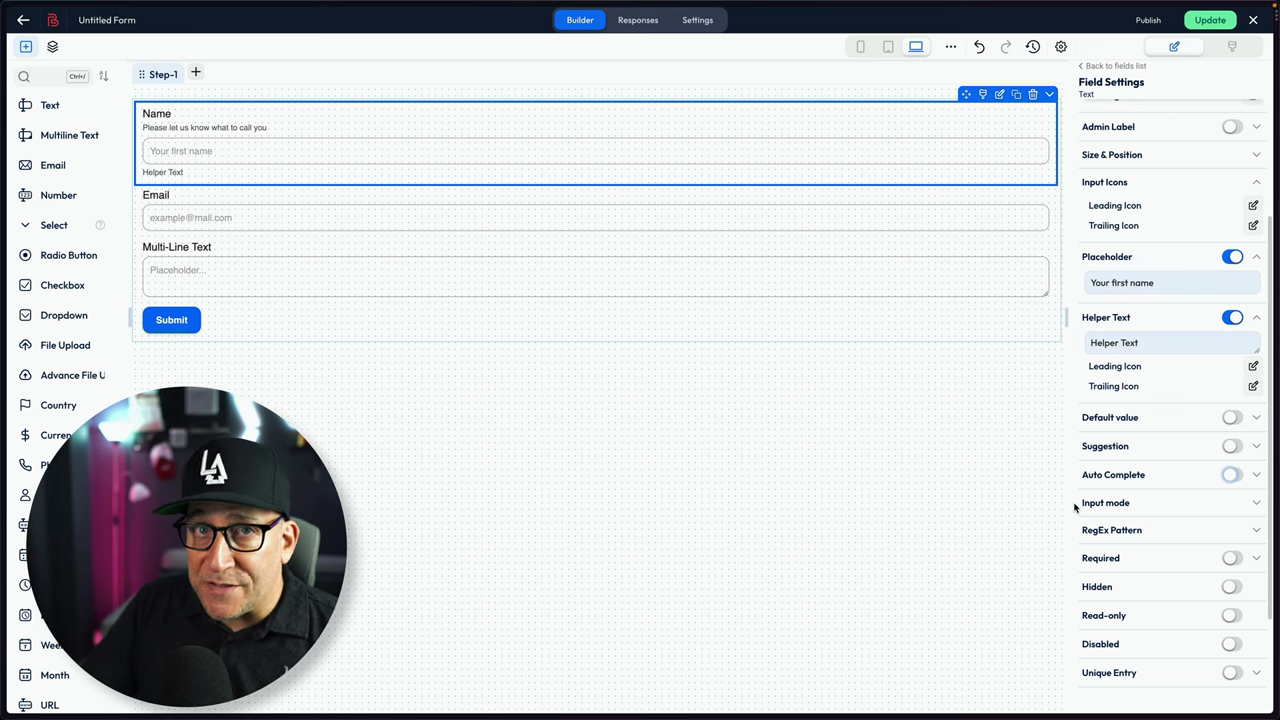
# Step: Review the Name field's remaining settings, from Default value to Unique Entry, and read the explanation of Auto Complete
pyautogui.scroll(-1, 1075, 507)
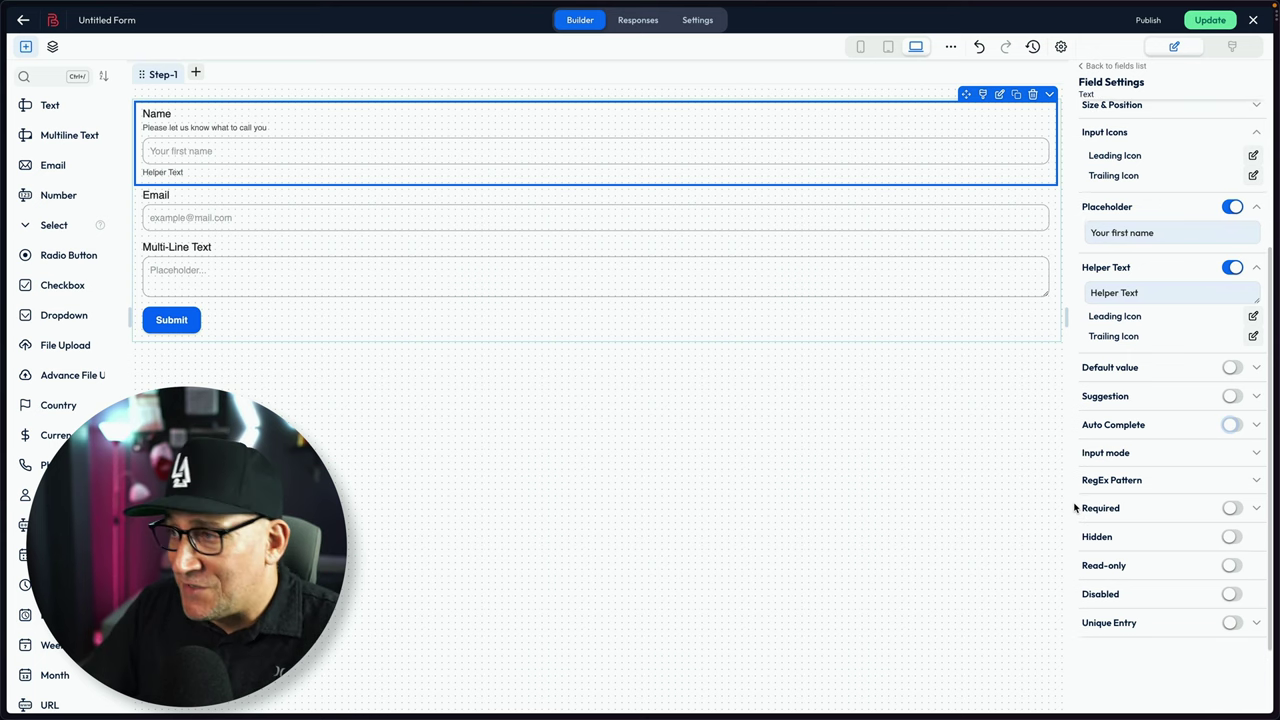
pyautogui.scroll(-1, 1075, 507)
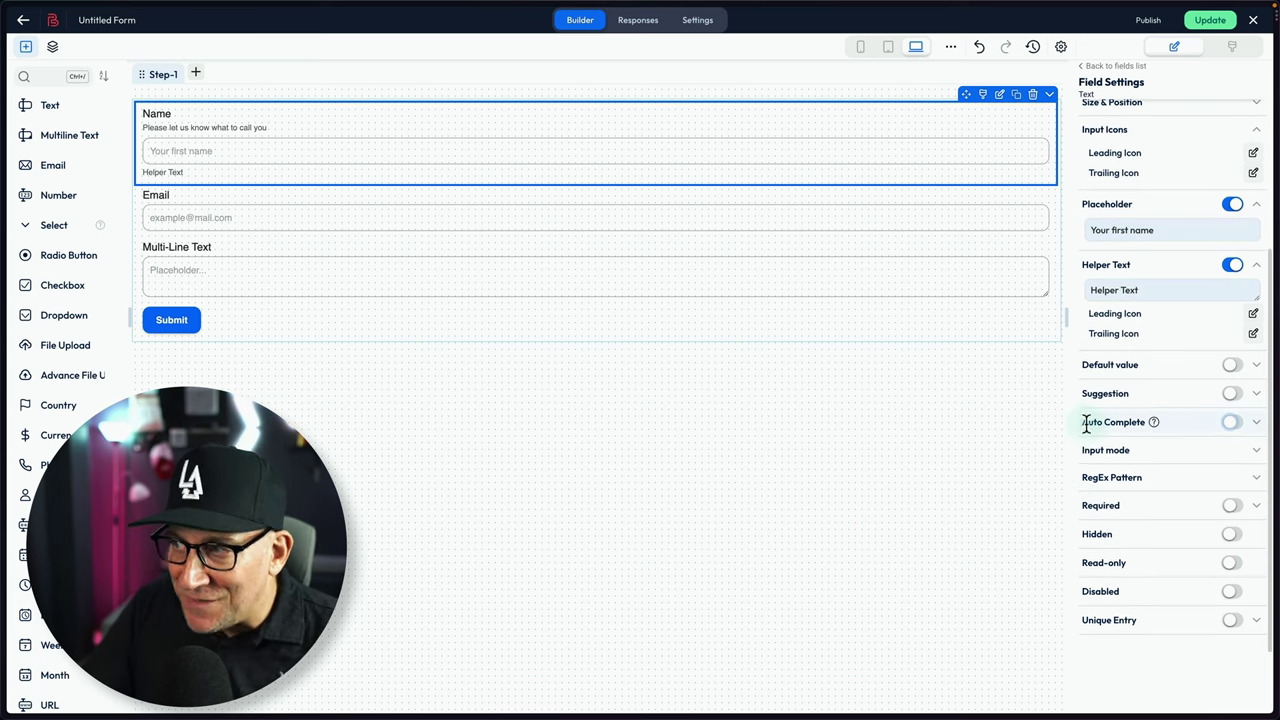
pyautogui.moveTo(1092, 424); pyautogui.dragTo(1124, 426)
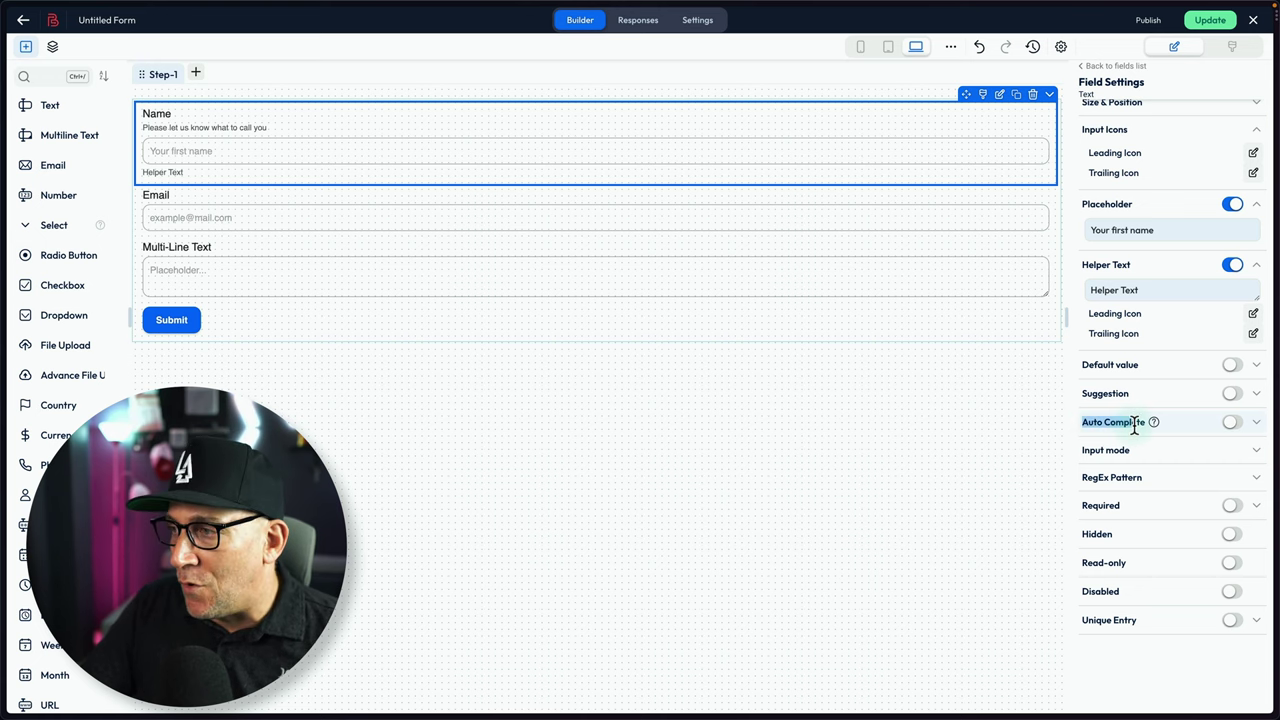
pyautogui.click(1071, 431)
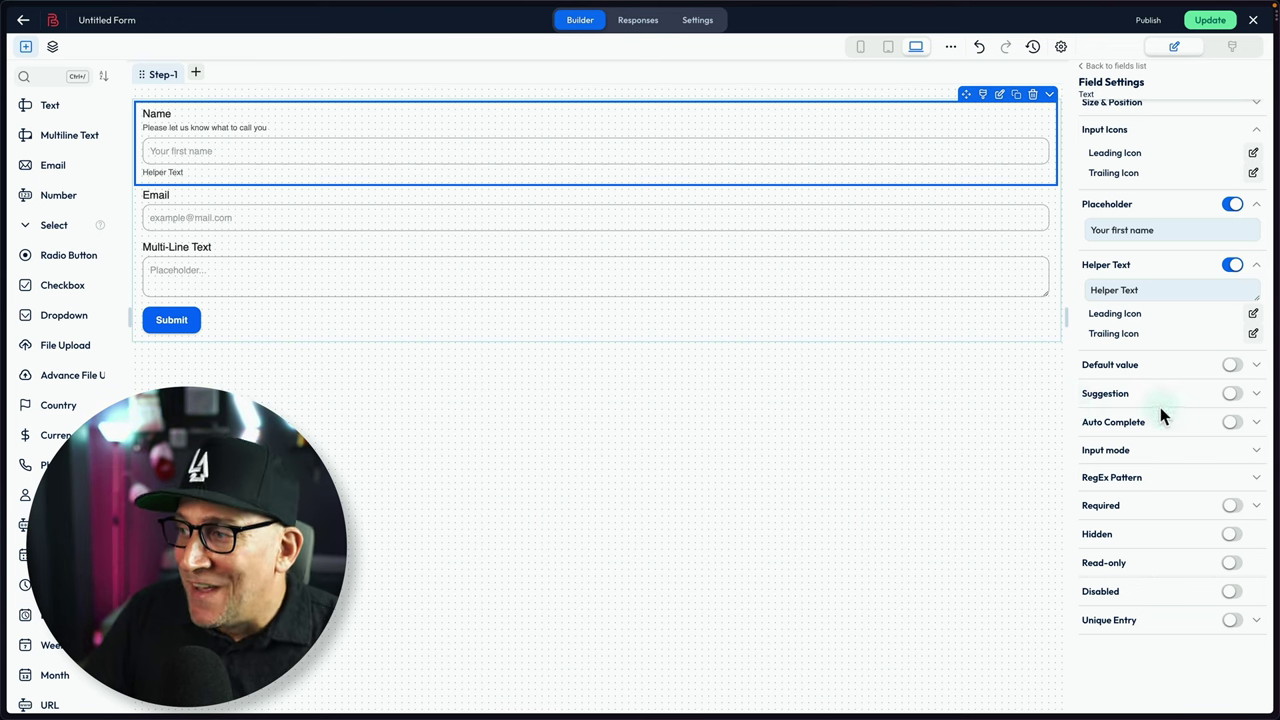
pyautogui.moveTo(1139, 395)
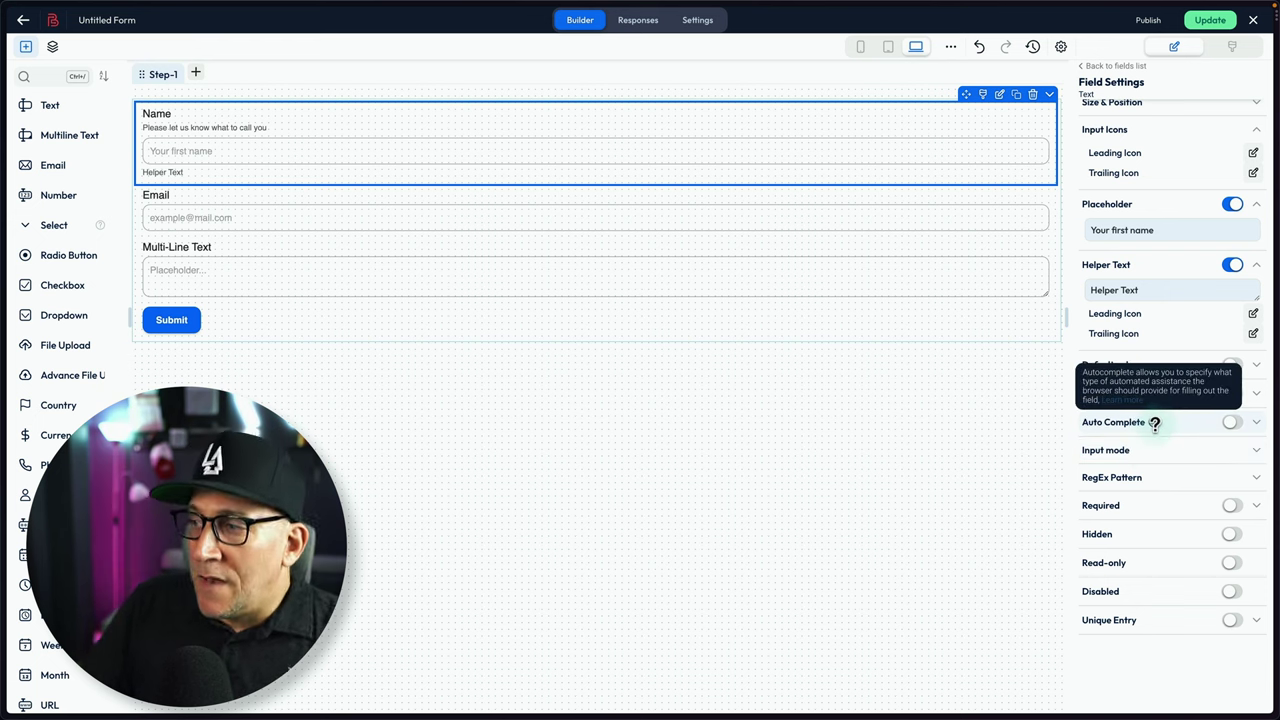
pyautogui.scroll(6, 1127, 522)
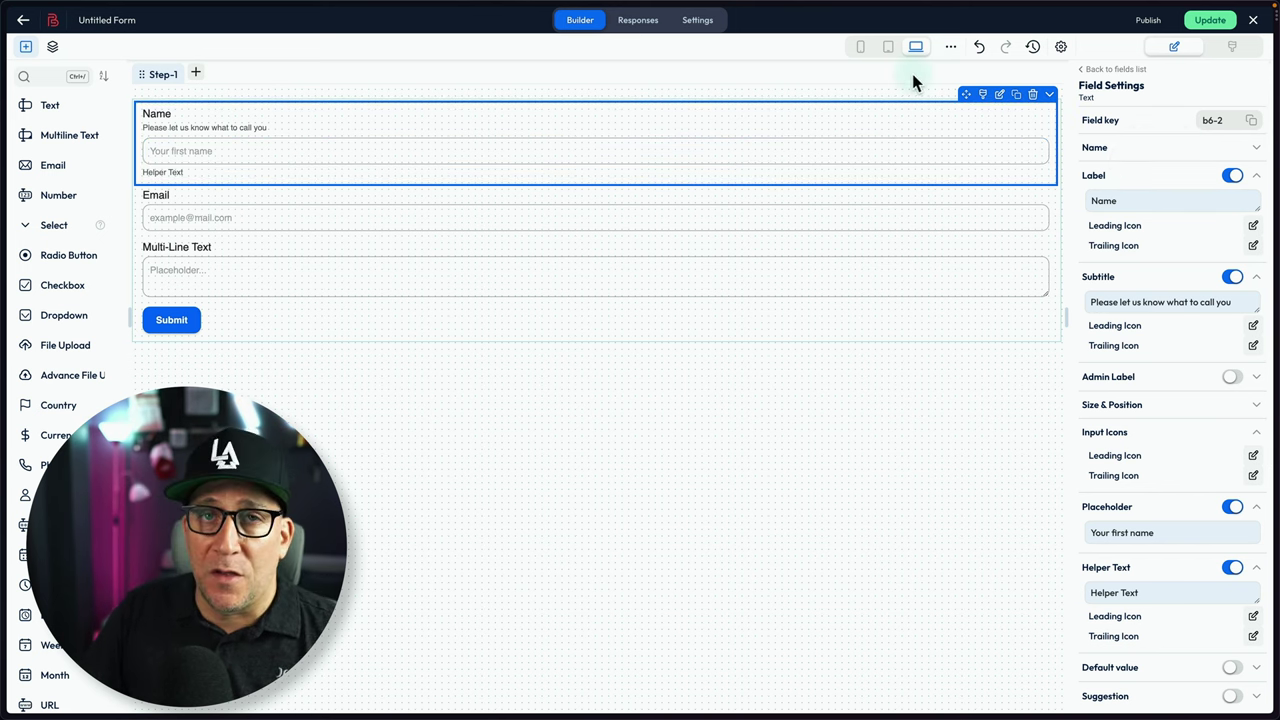
# Step: Look over the Name field's individual style options and preview the Atlassion Theme and the Bit Form Default theme
pyautogui.click(984, 96)
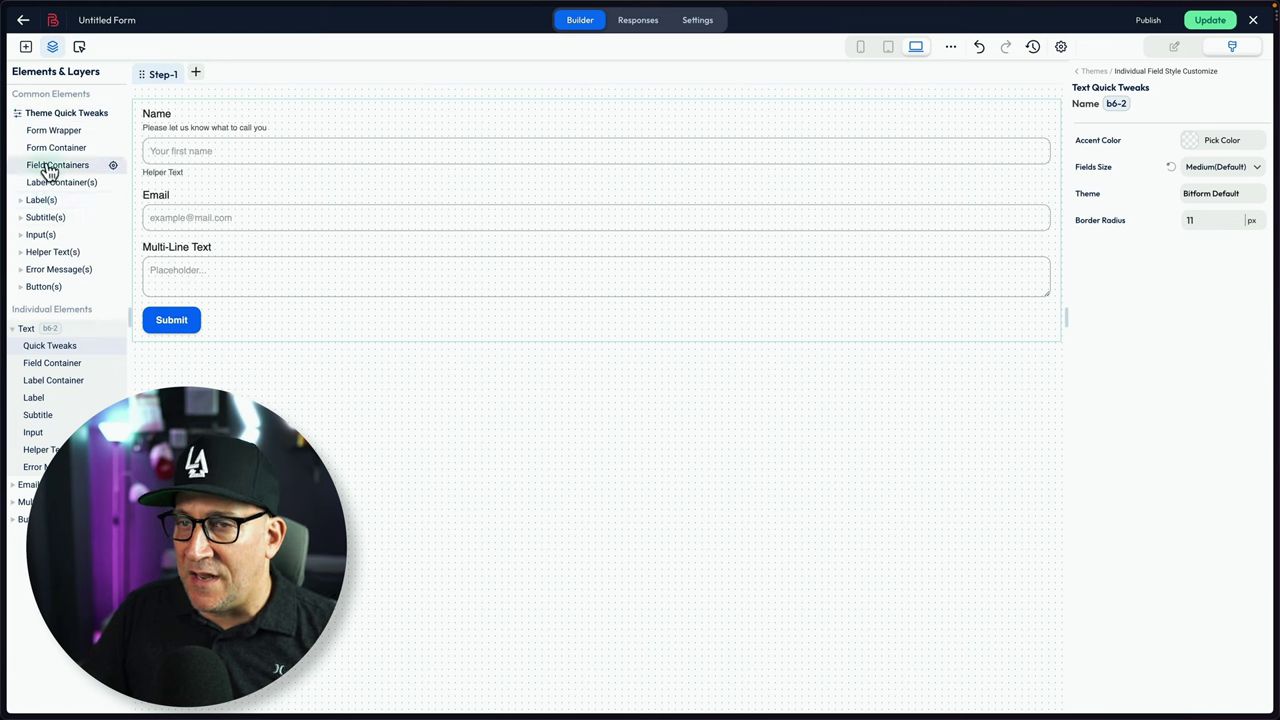
pyautogui.click(1174, 47)
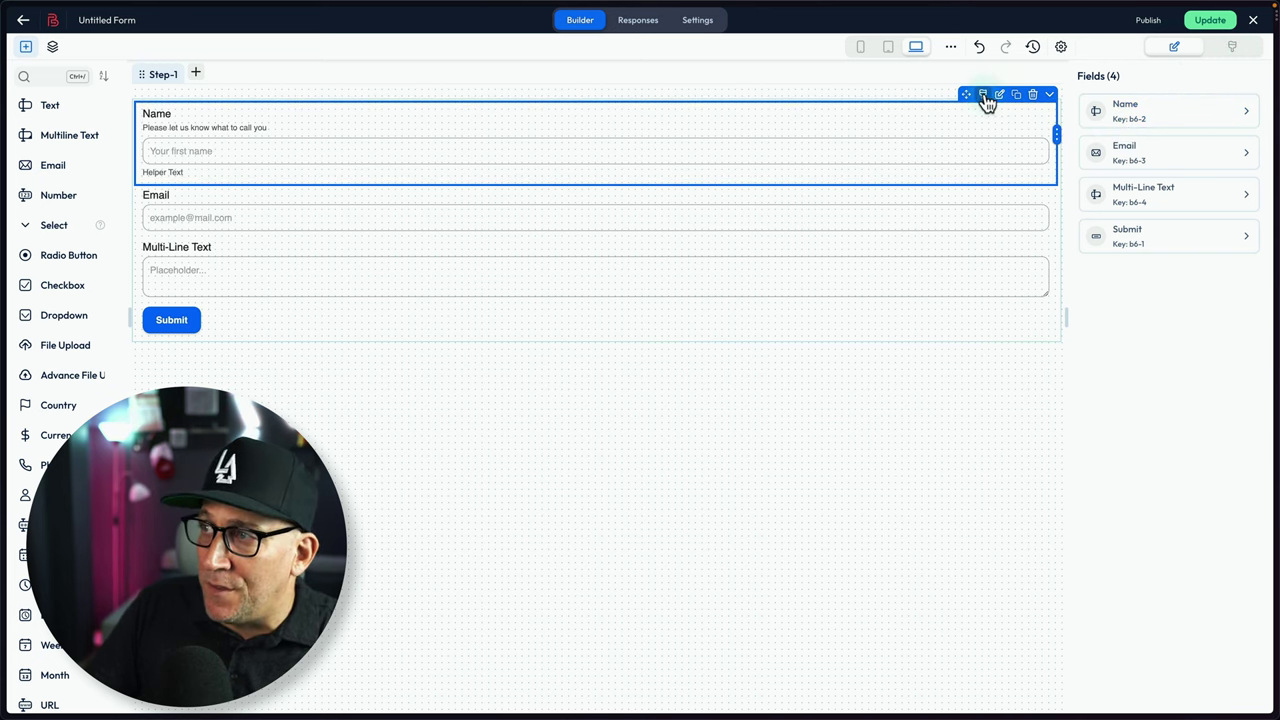
pyautogui.click(1232, 52)
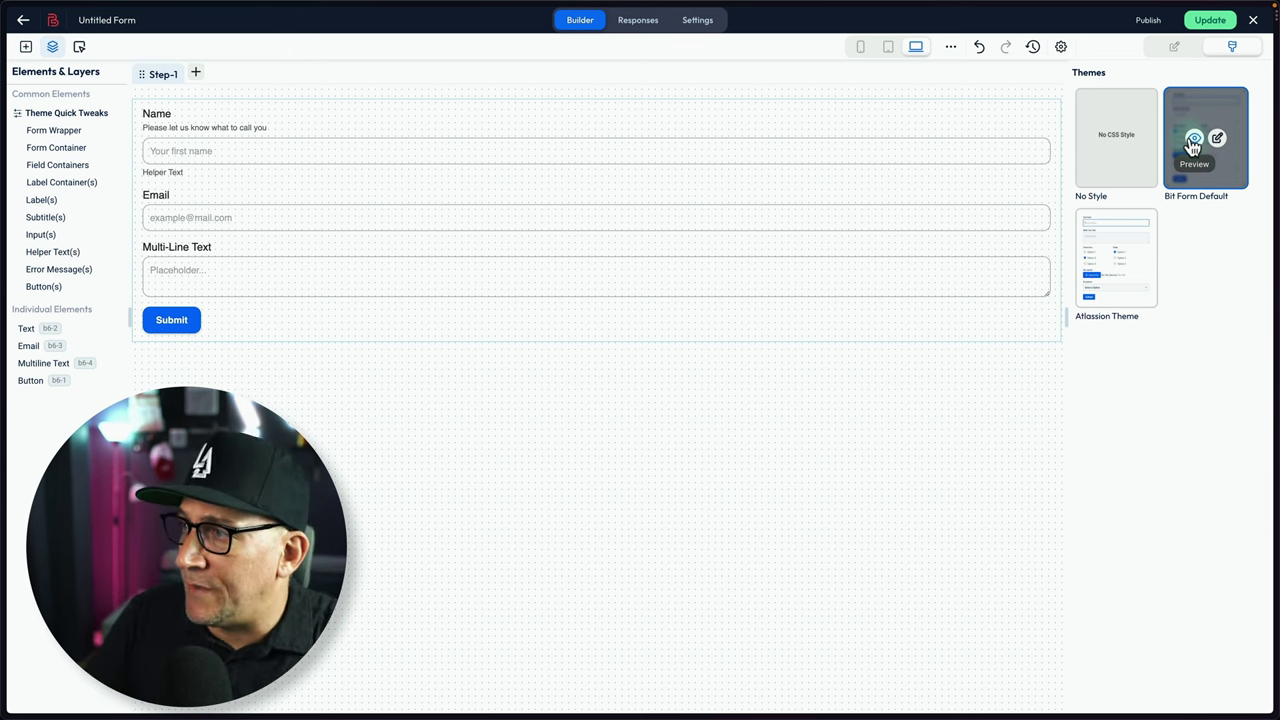
pyautogui.moveTo(1109, 276)
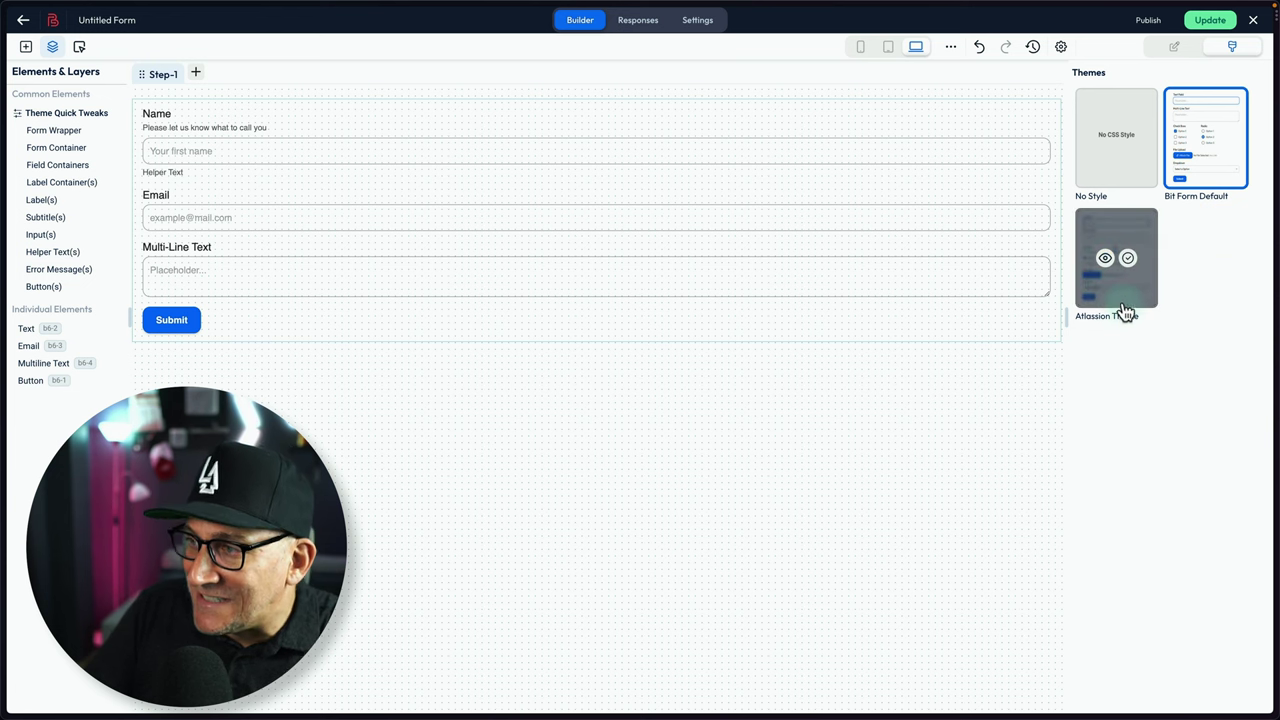
pyautogui.click(1105, 258)
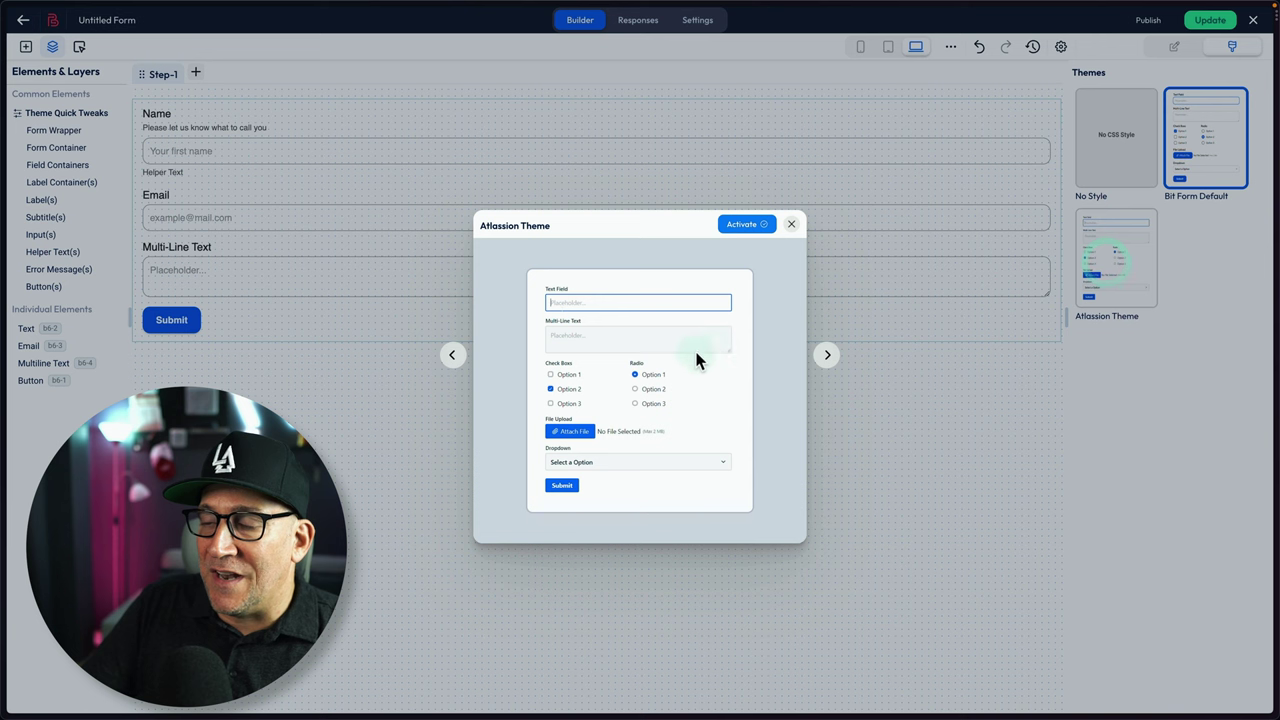
pyautogui.click(791, 224)
pyautogui.moveTo(1180, 185)
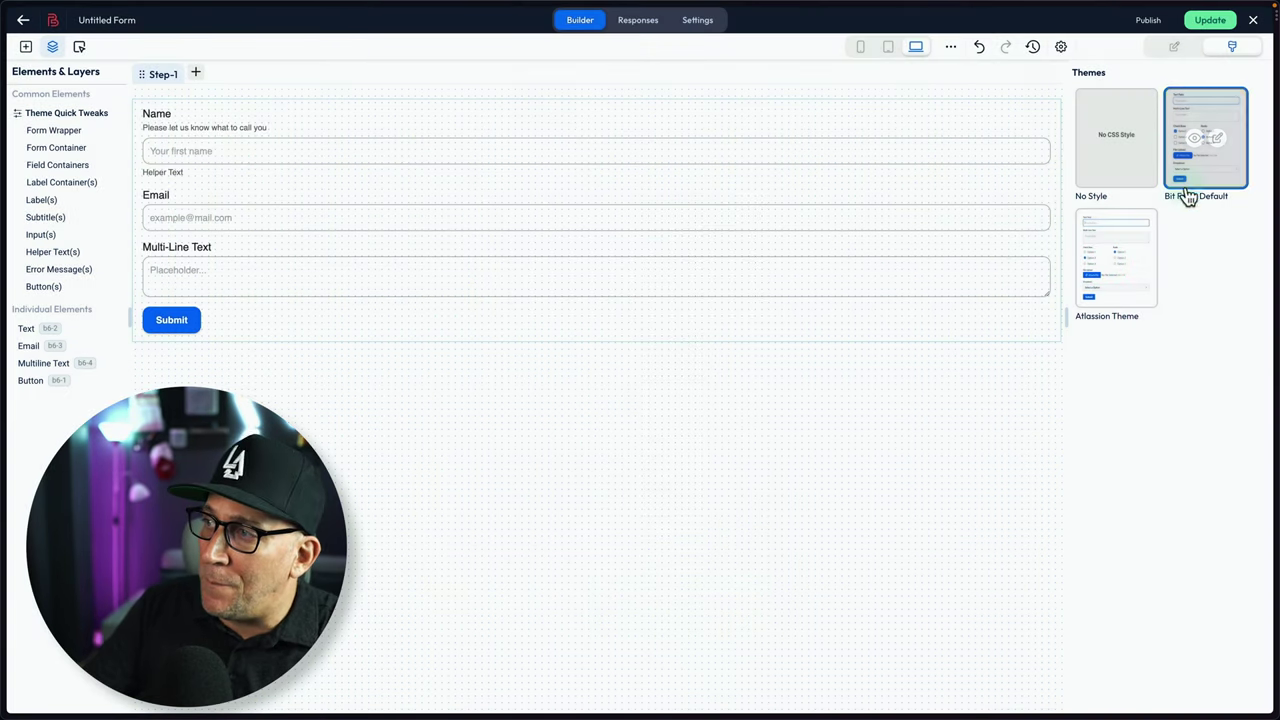
pyautogui.moveTo(1107, 140)
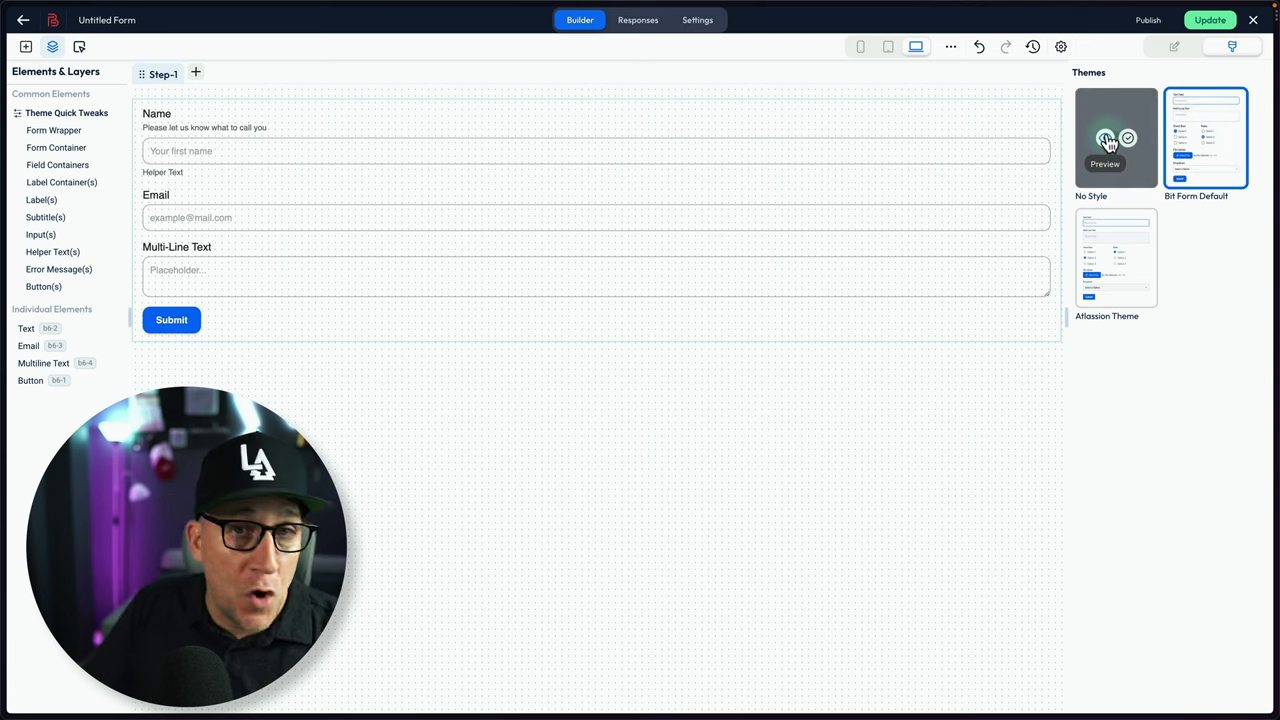
pyautogui.moveTo(1195, 143)
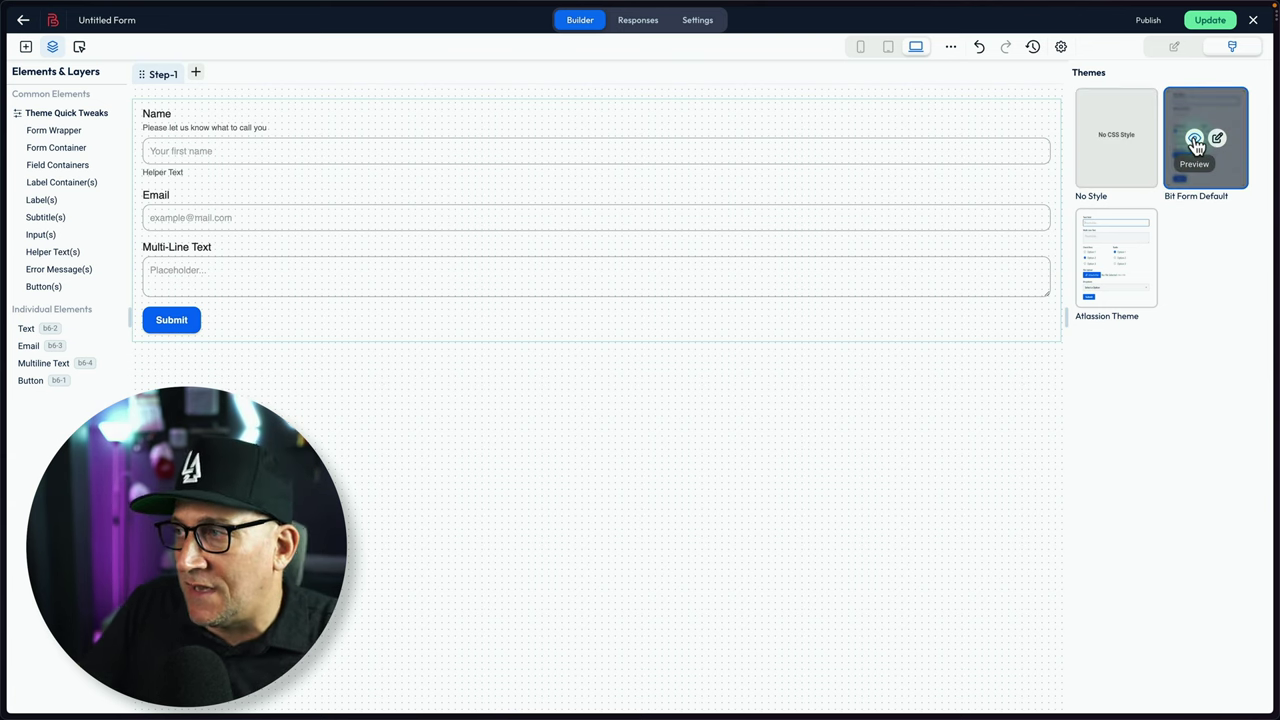
pyautogui.click(1194, 139)
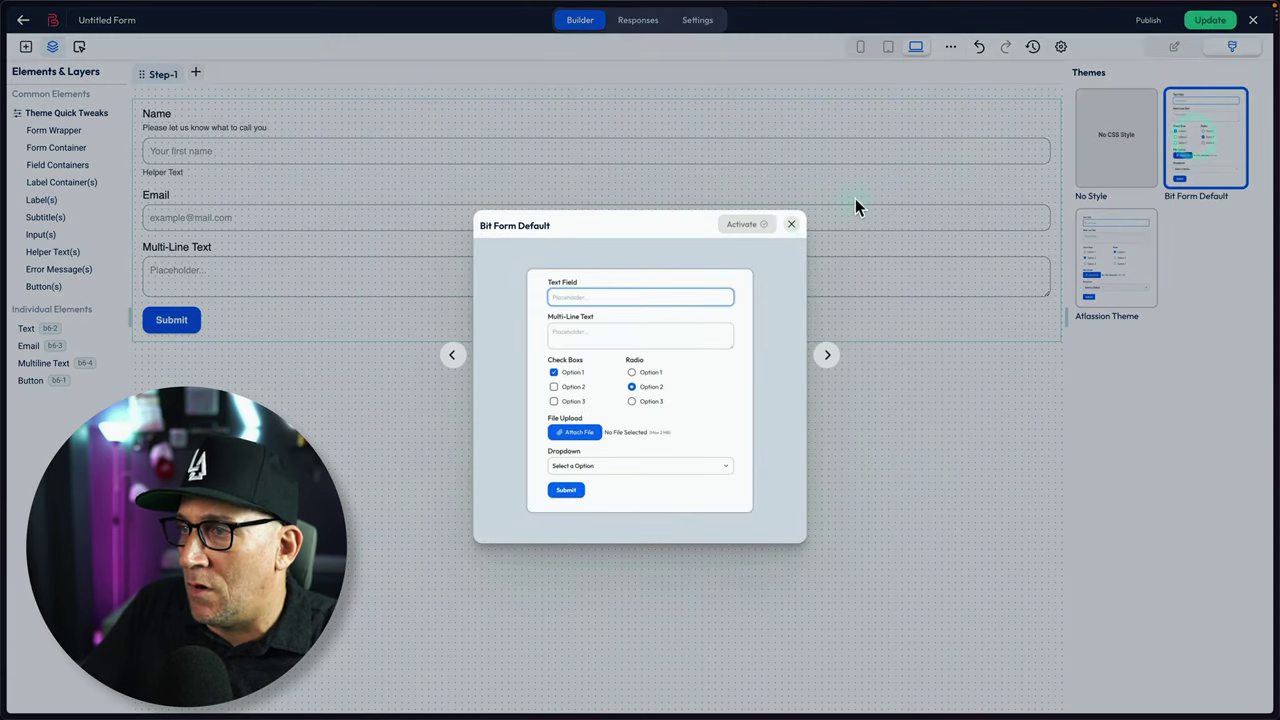
pyautogui.click(790, 226)
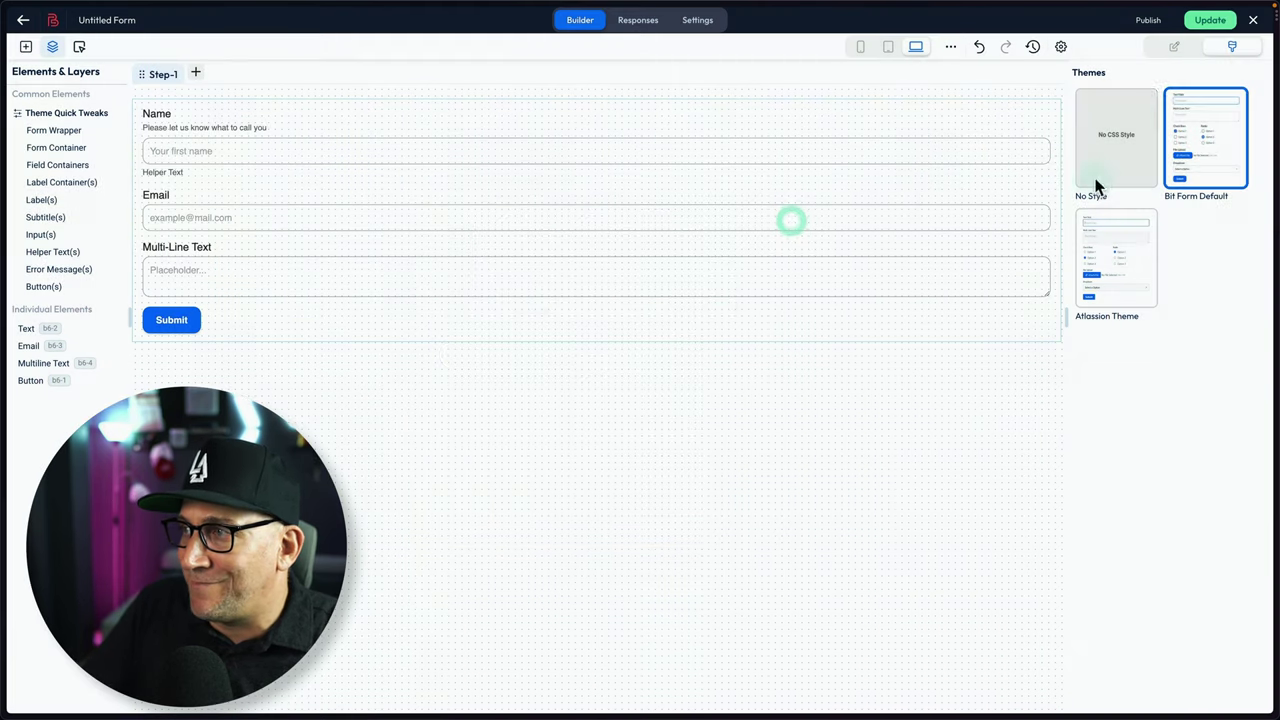
# Step: Customize the Bit Form Default theme by setting its global accent color to a deeper blue, hex 1d0eed
pyautogui.click(1216, 142)
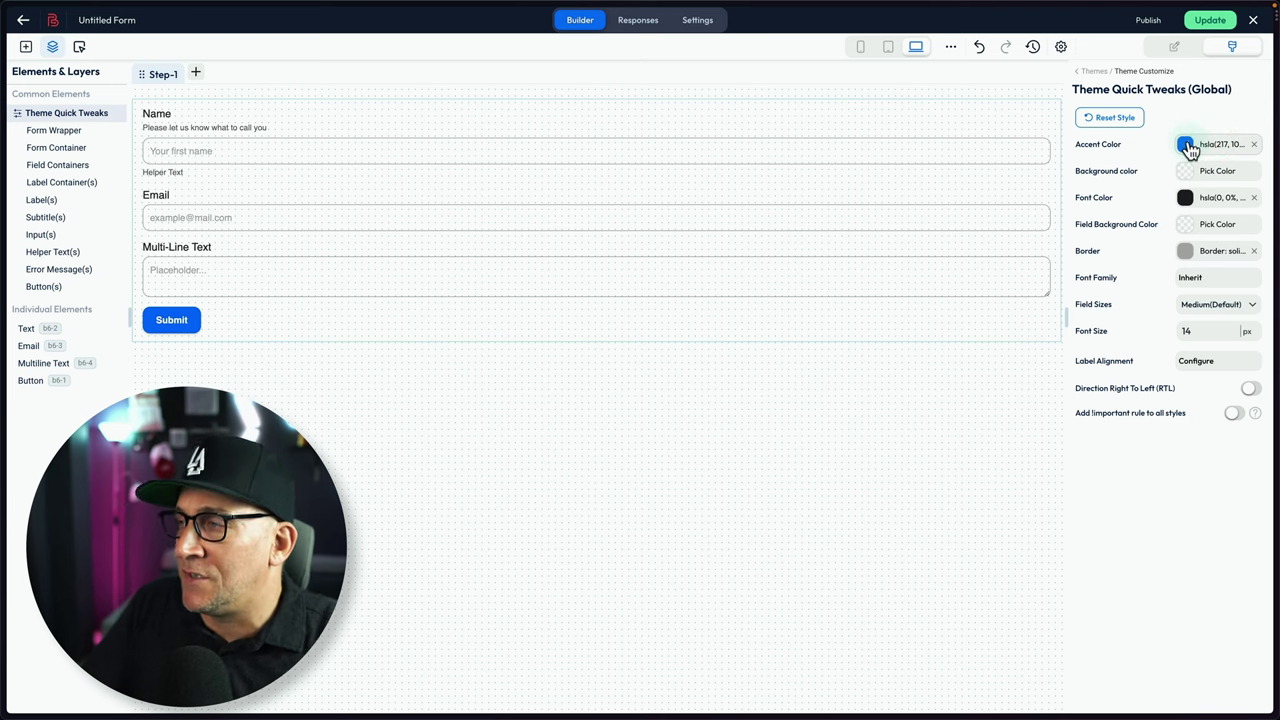
pyautogui.click(1186, 146)
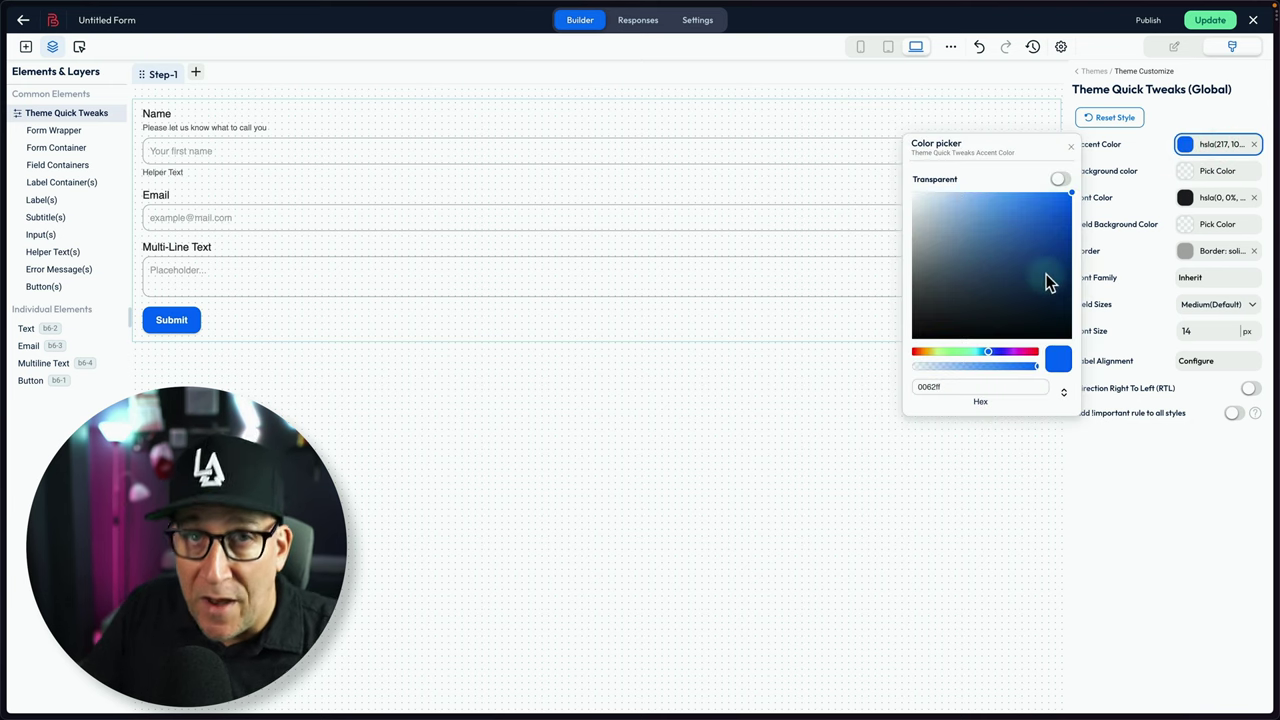
pyautogui.moveTo(1046, 275); pyautogui.dragTo(1062, 203)
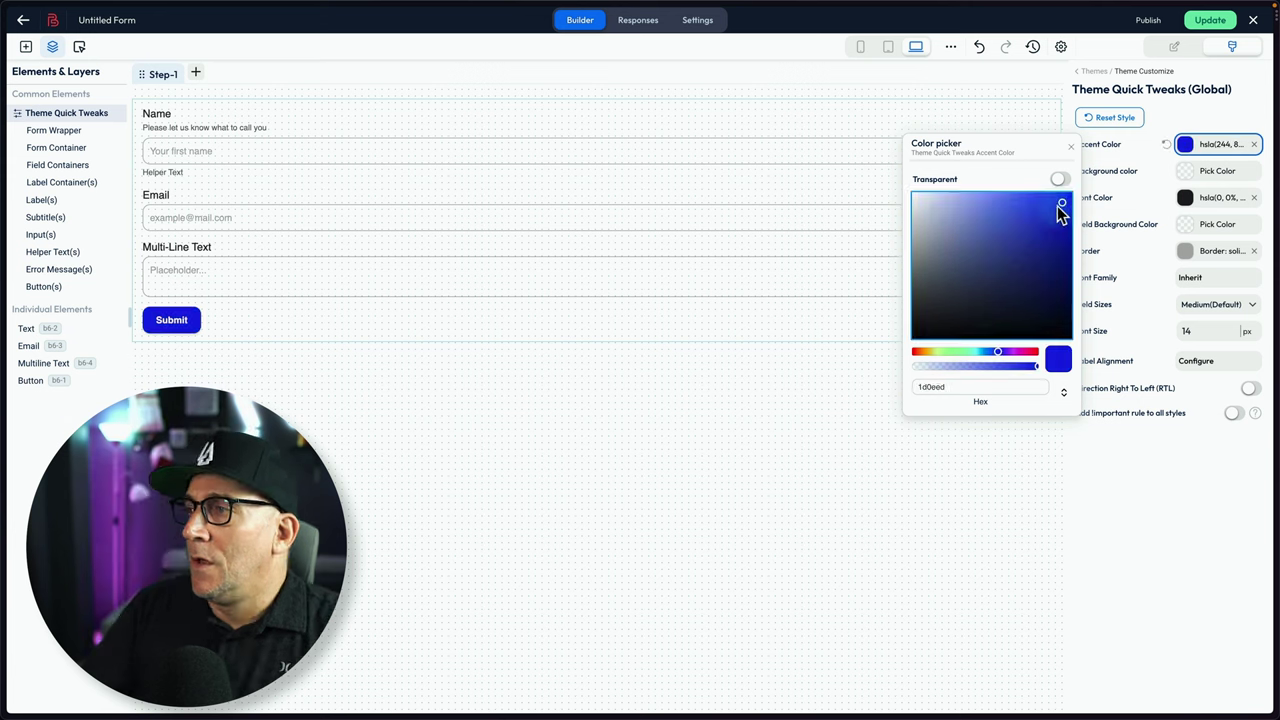
pyautogui.click(1072, 149)
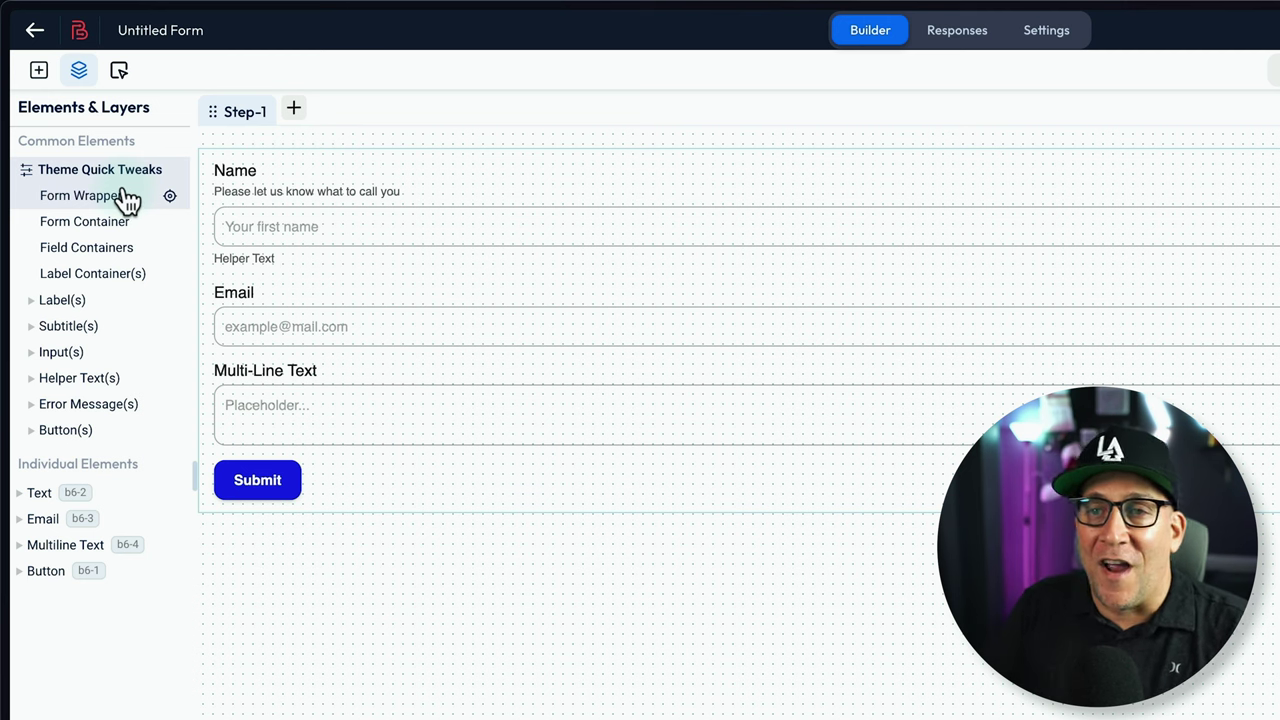
# Step: Examine the style layers for the common form elements and the individual style options of the Text field
pyautogui.click(127, 201)
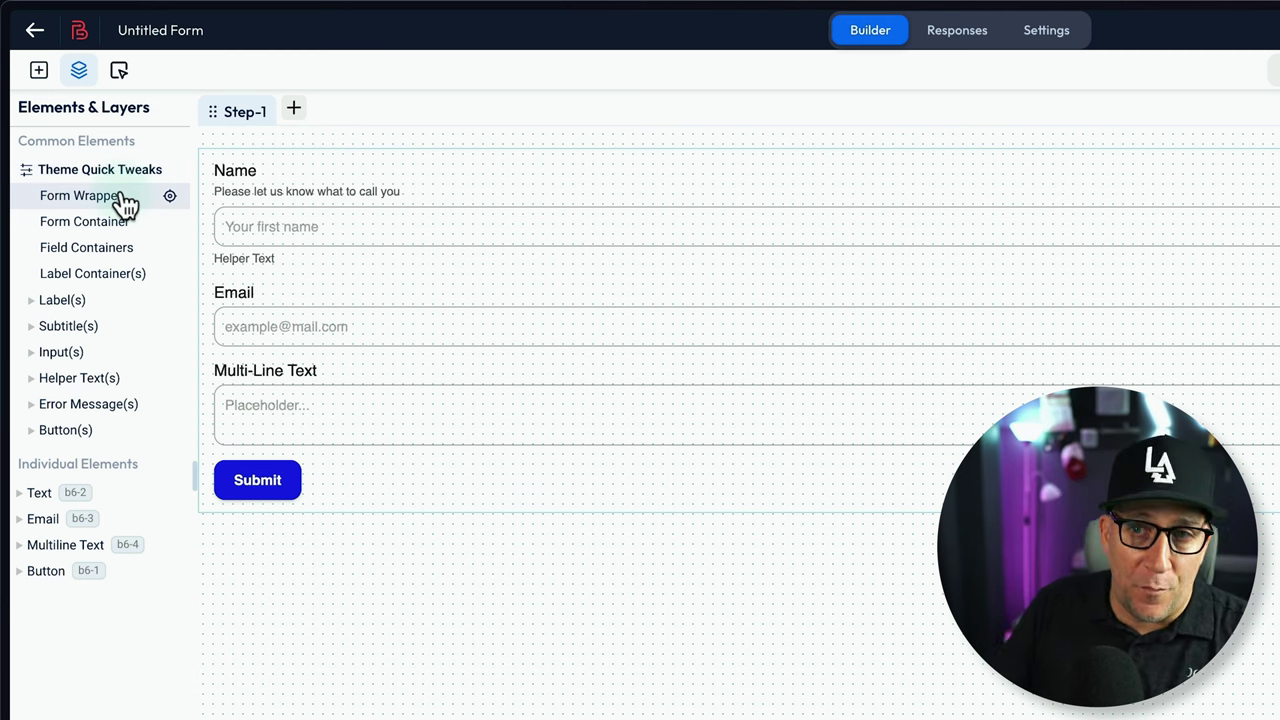
pyautogui.click(116, 226)
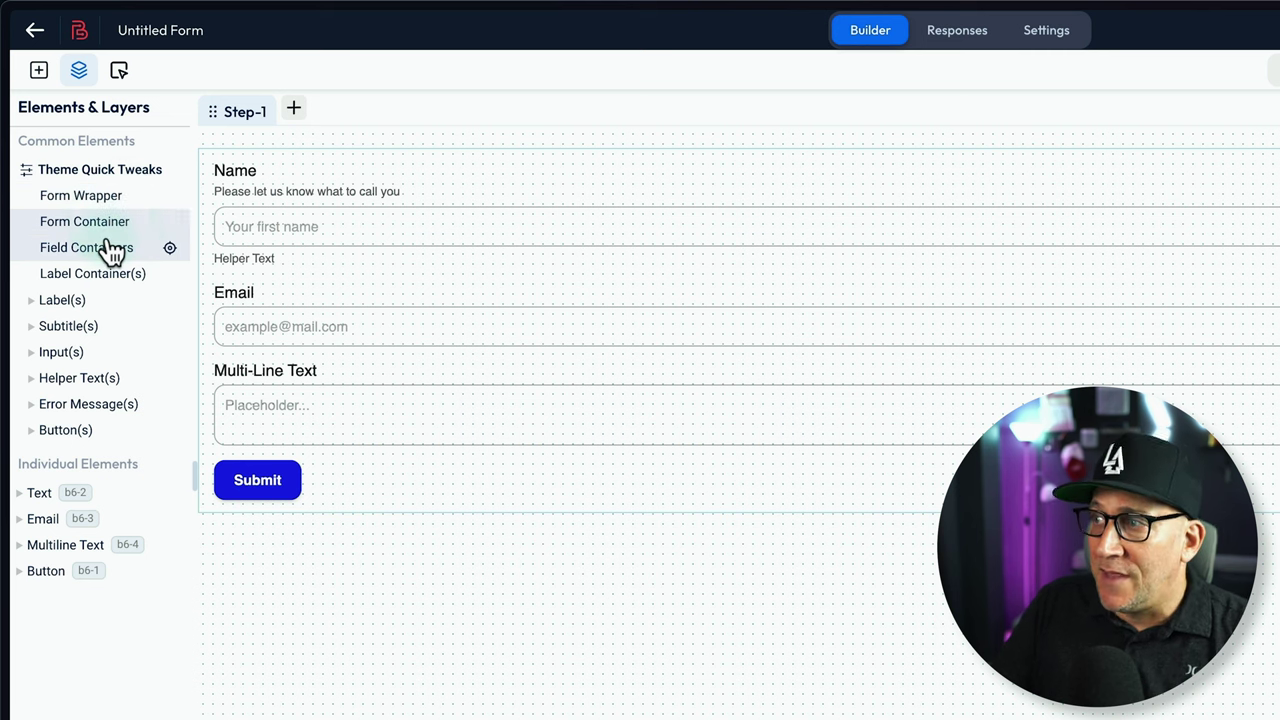
pyautogui.click(110, 248)
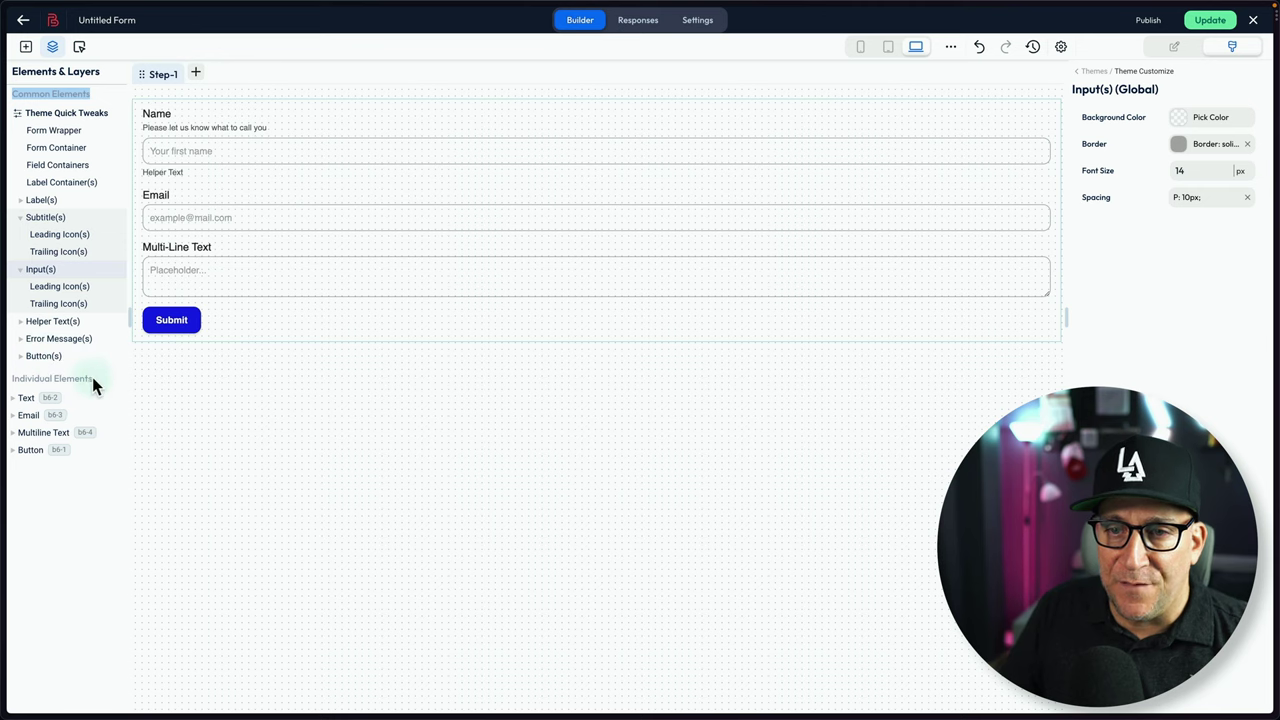
pyautogui.moveTo(93, 380); pyautogui.dragTo(29, 378)
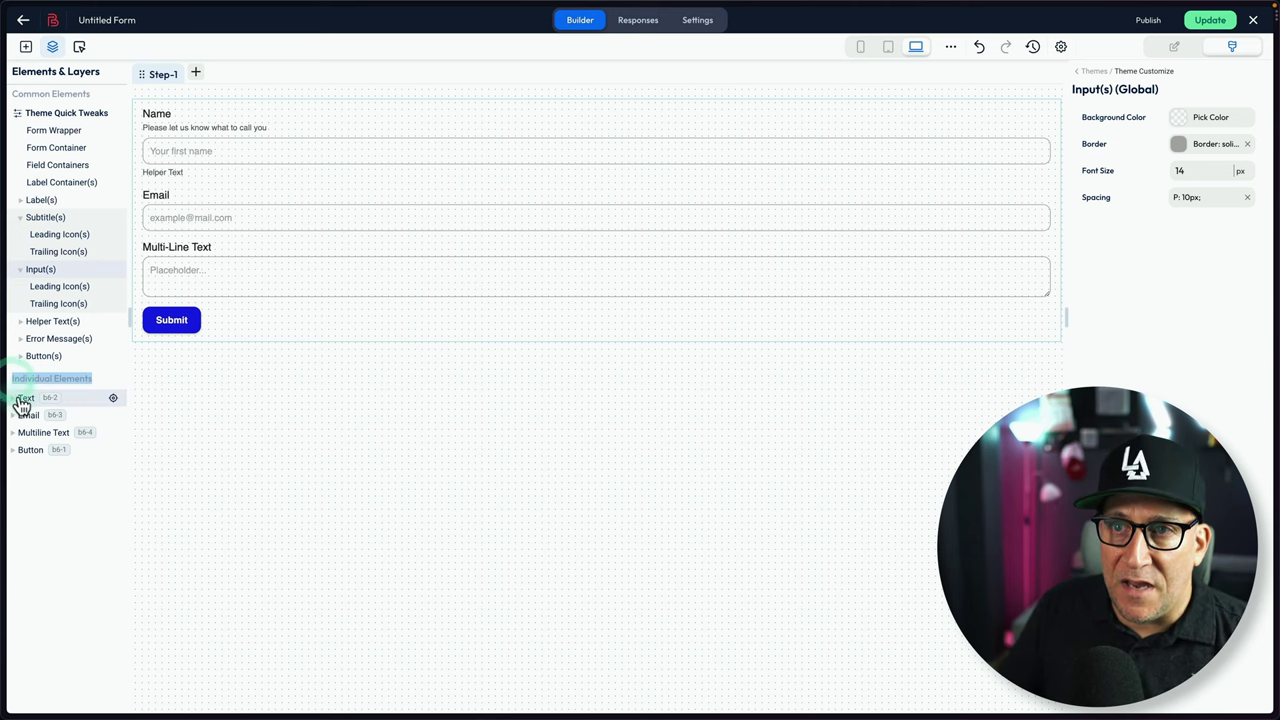
pyautogui.click(25, 399)
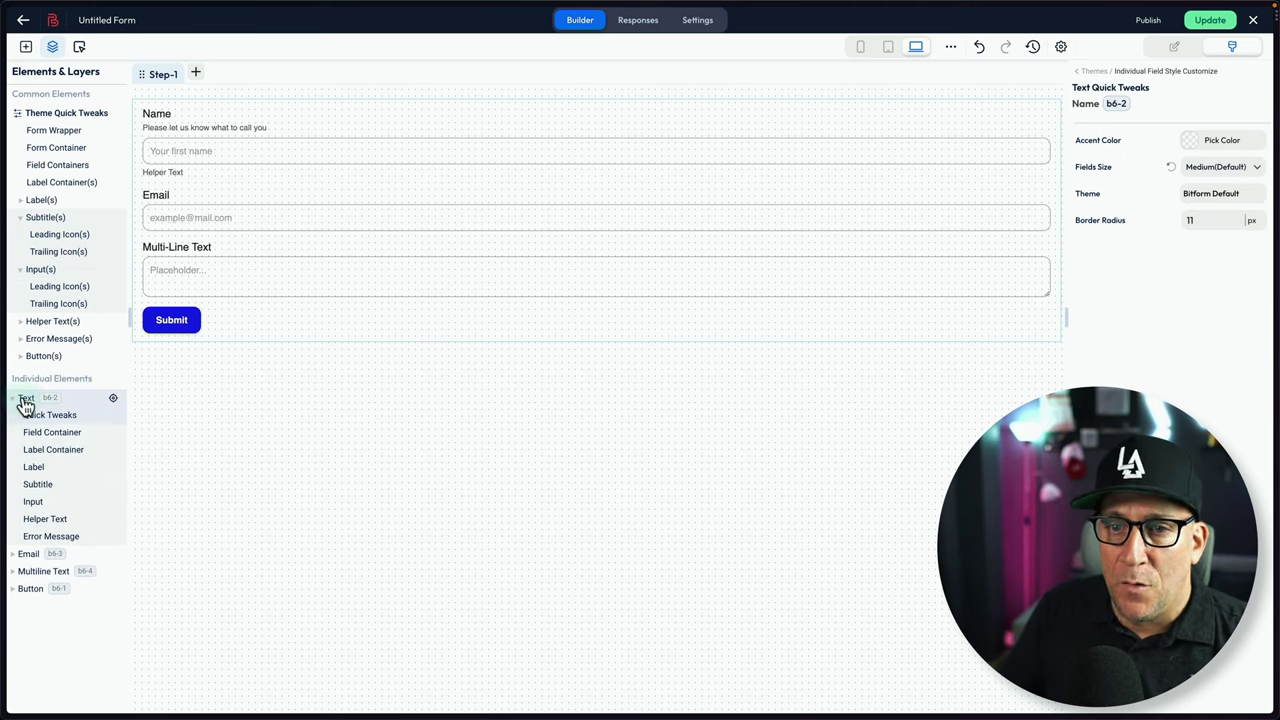
pyautogui.click(25, 399)
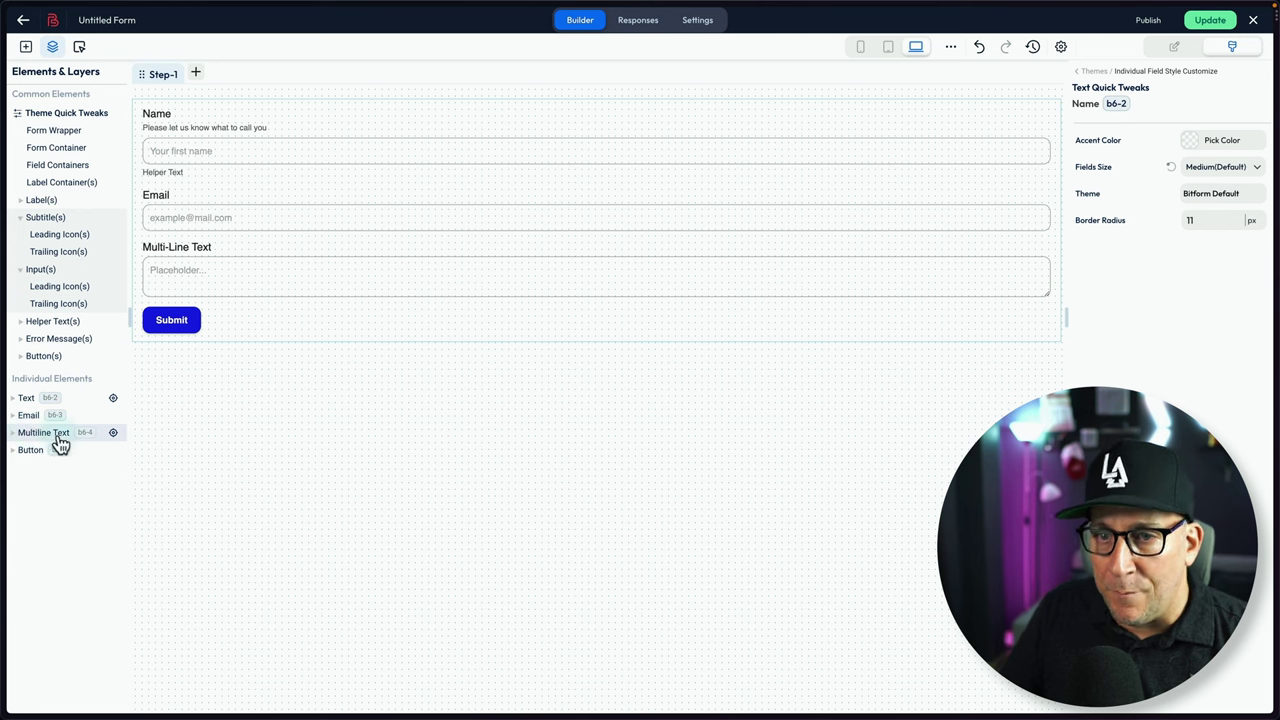
# Step: Add a Rating field at the top of the form, above the Name field
pyautogui.click(1174, 47)
pyautogui.scroll(-3, 89, 434)
pyautogui.scroll(-5, 89, 434)
pyautogui.moveTo(51, 583); pyautogui.dragTo(233, 113)
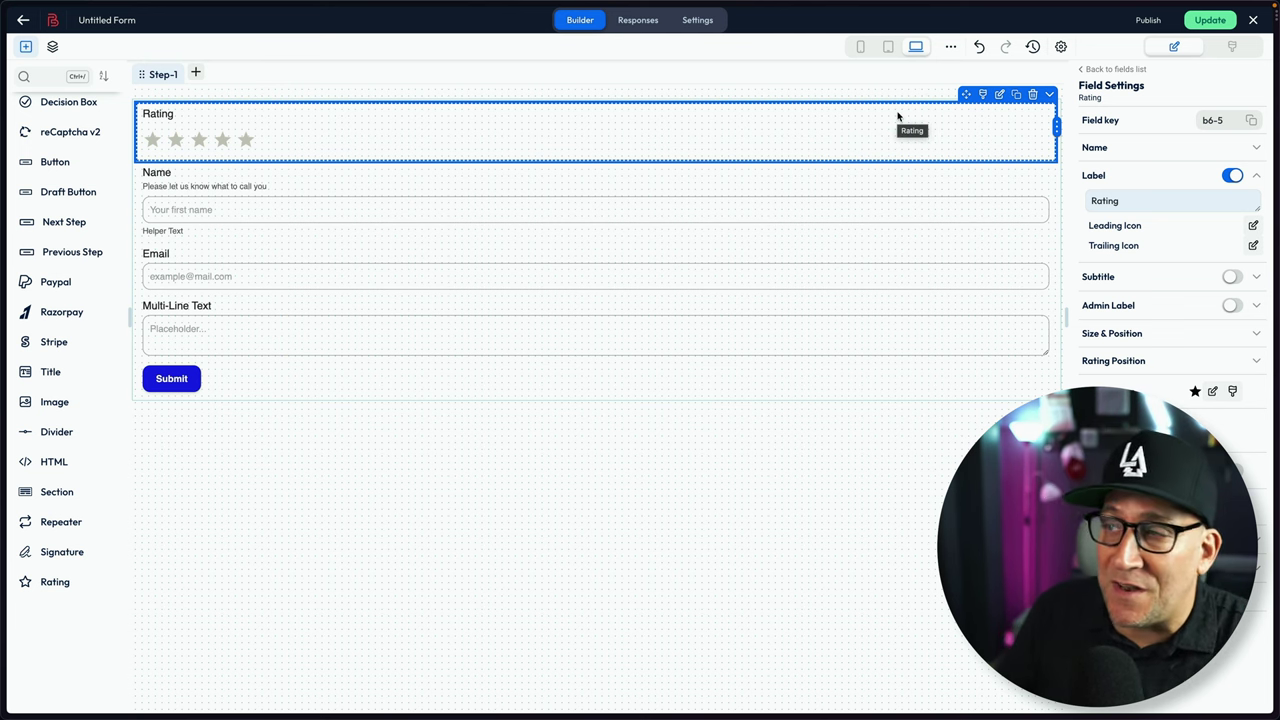
# Step: Inspect the Rating field's quick style tweaks, including the units available for its border radius
pyautogui.click(1235, 49)
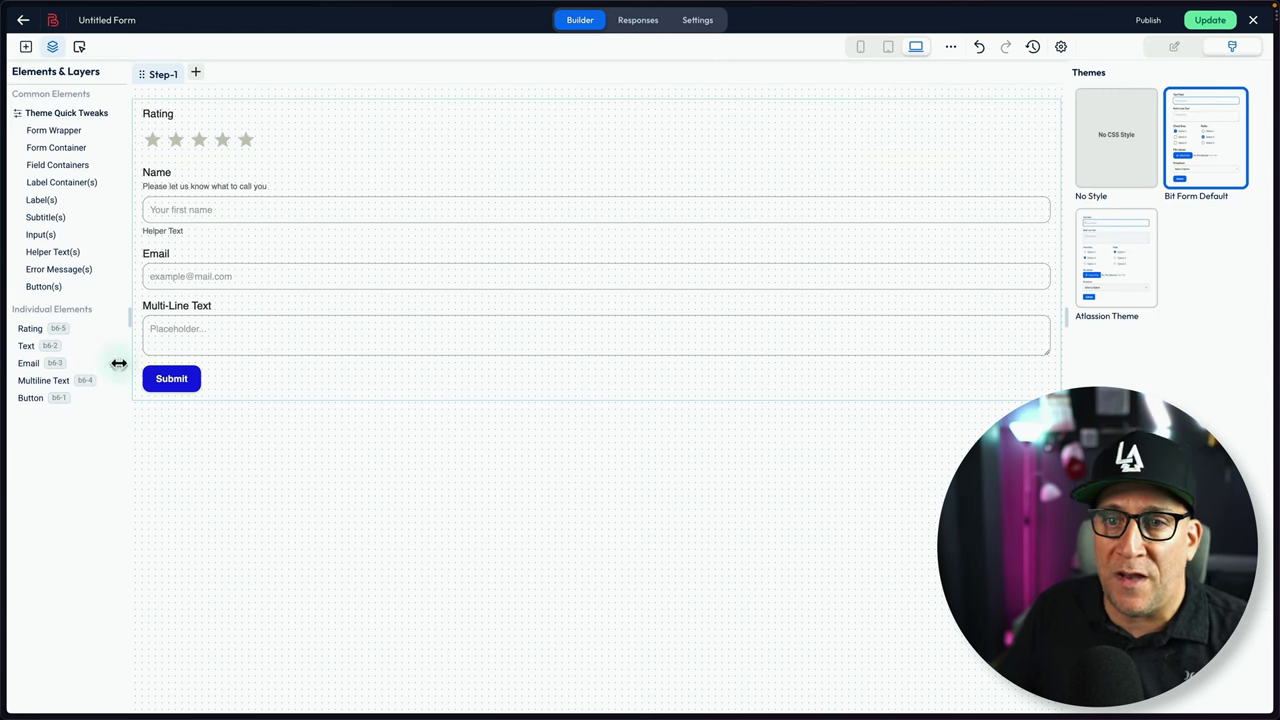
pyautogui.click(34, 332)
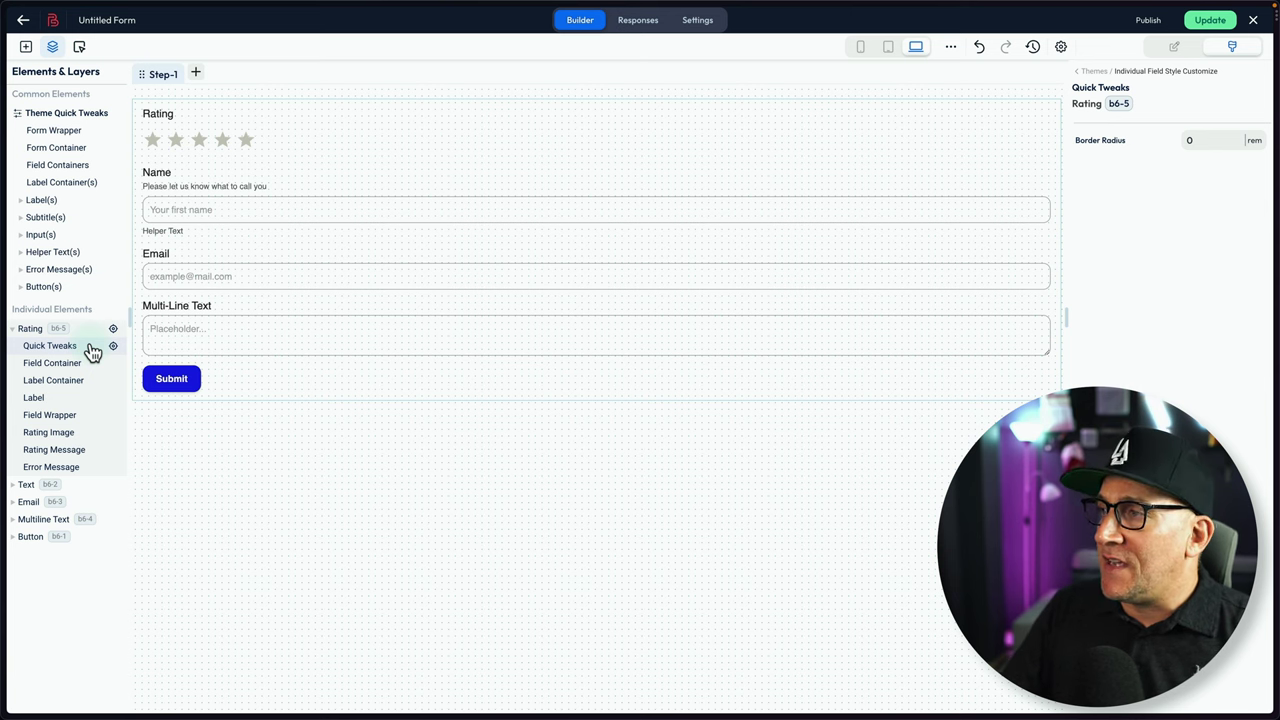
pyautogui.click(1138, 292)
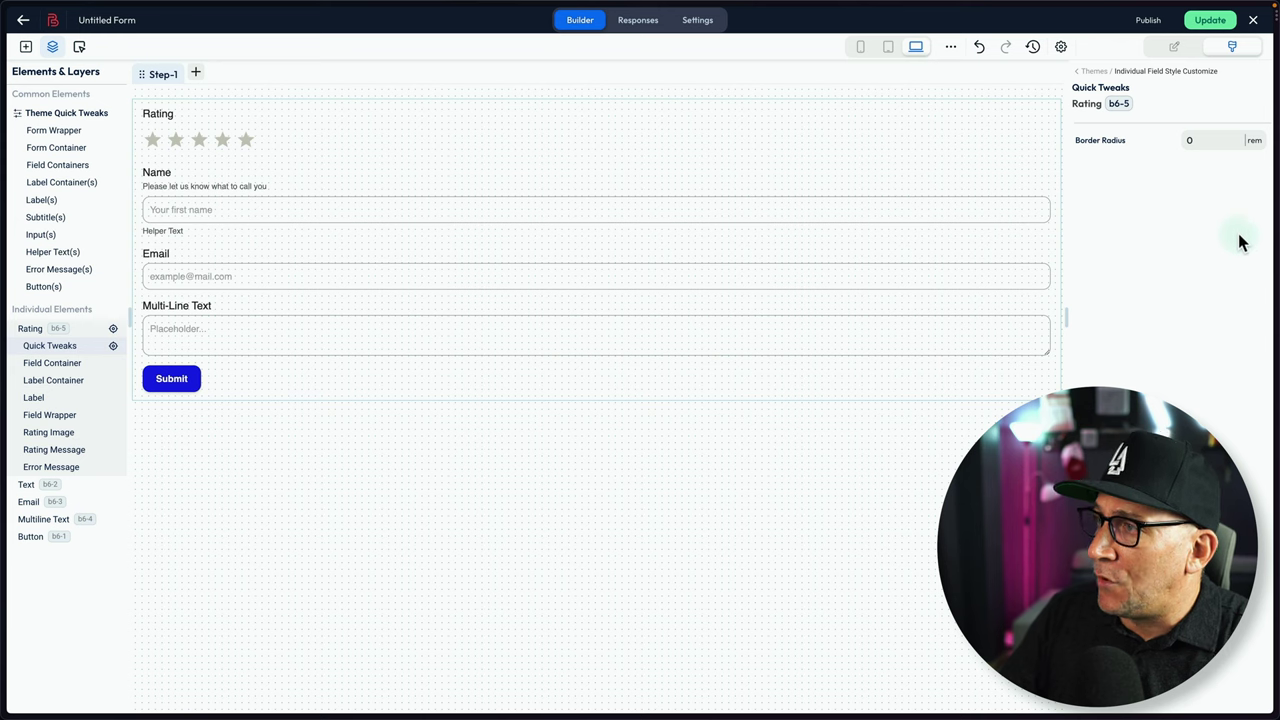
pyautogui.click(1254, 146)
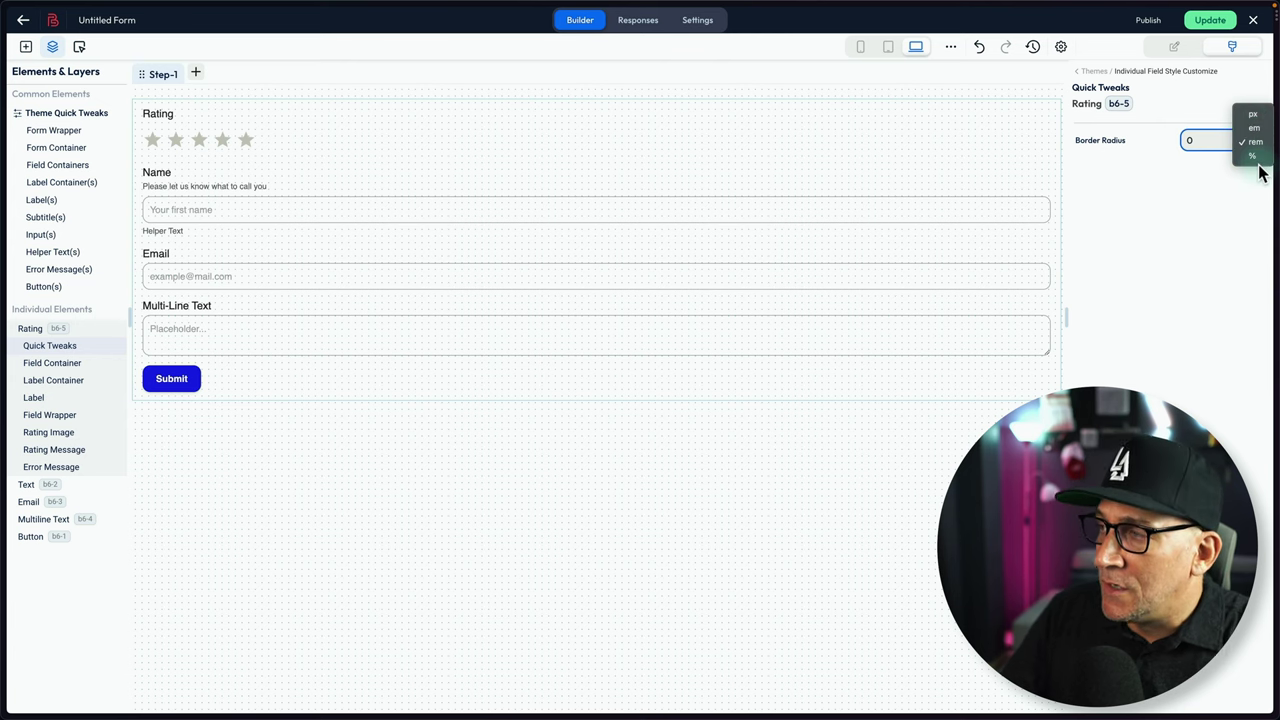
pyautogui.click(1125, 157)
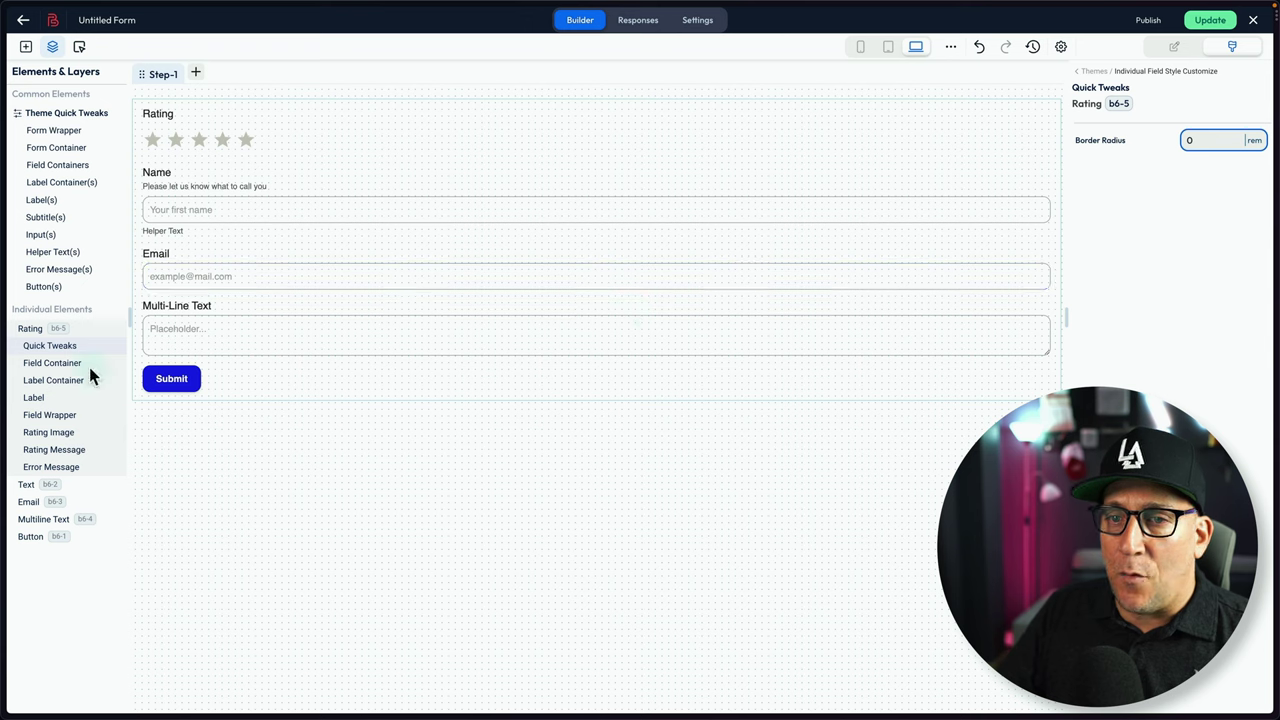
# Step: Override the form theme styles for the Rating field's container and examine the style properties available for its hover state
pyautogui.click(31, 366)
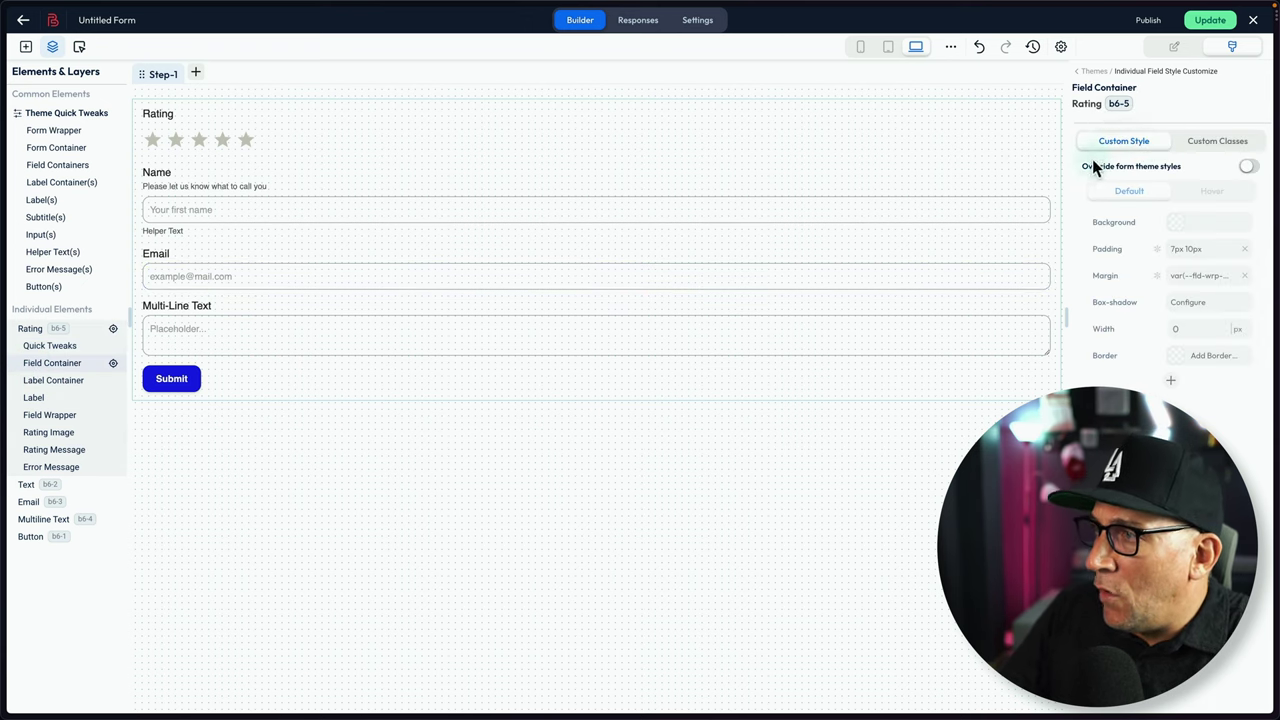
pyautogui.moveTo(1081, 168); pyautogui.dragTo(1203, 180)
pyautogui.click(1247, 168)
pyautogui.click(1212, 192)
pyautogui.click(1169, 225)
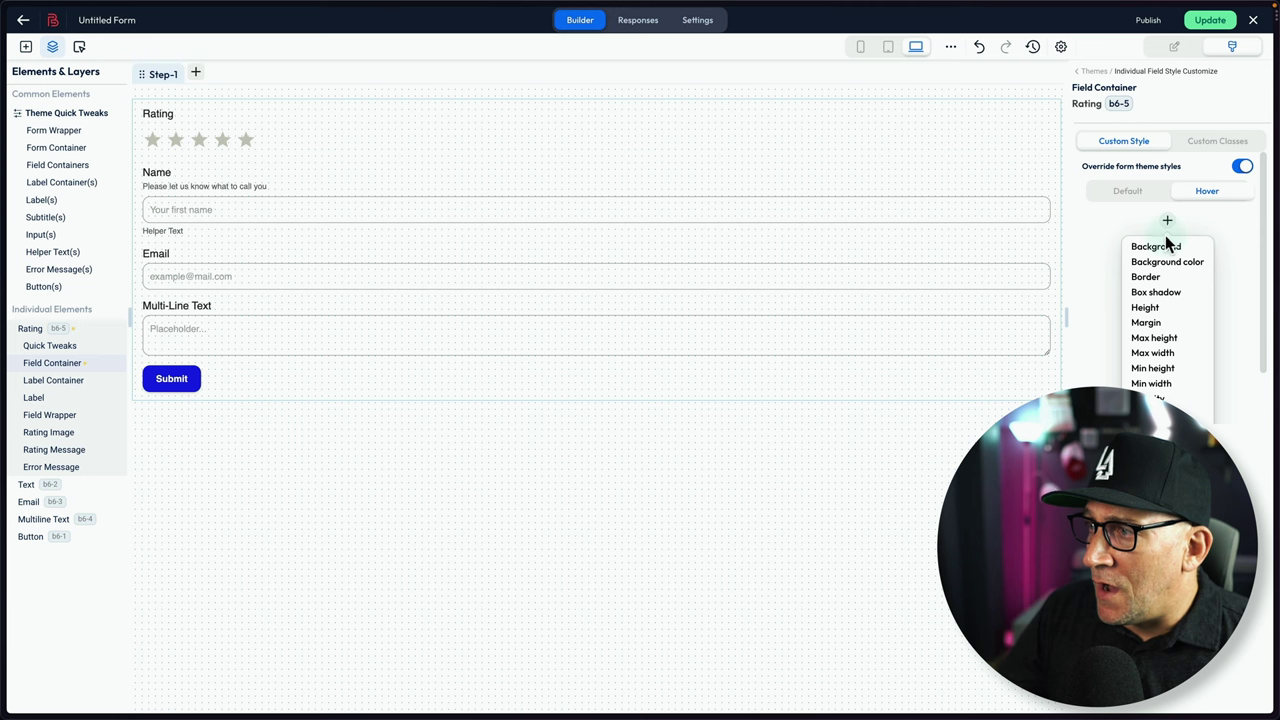
pyautogui.scroll(-1, 1162, 258)
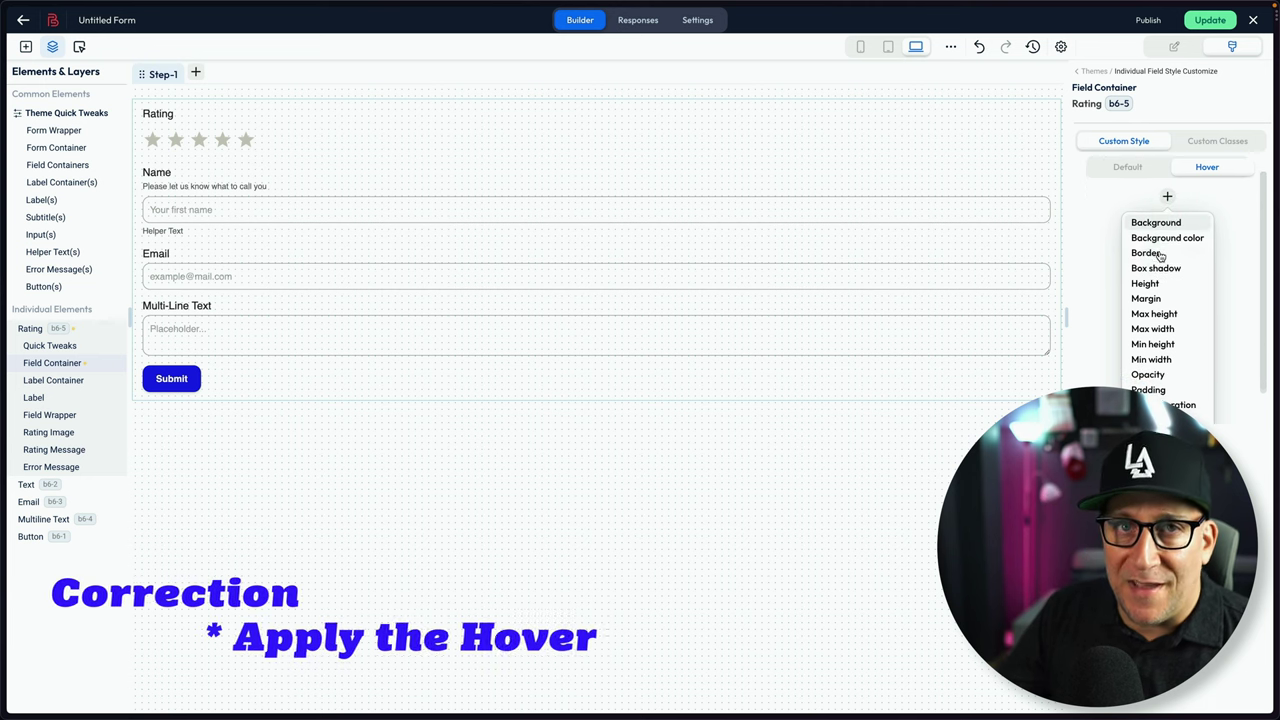
pyautogui.scroll(-2, 1160, 258)
pyautogui.scroll(-1, 1158, 262)
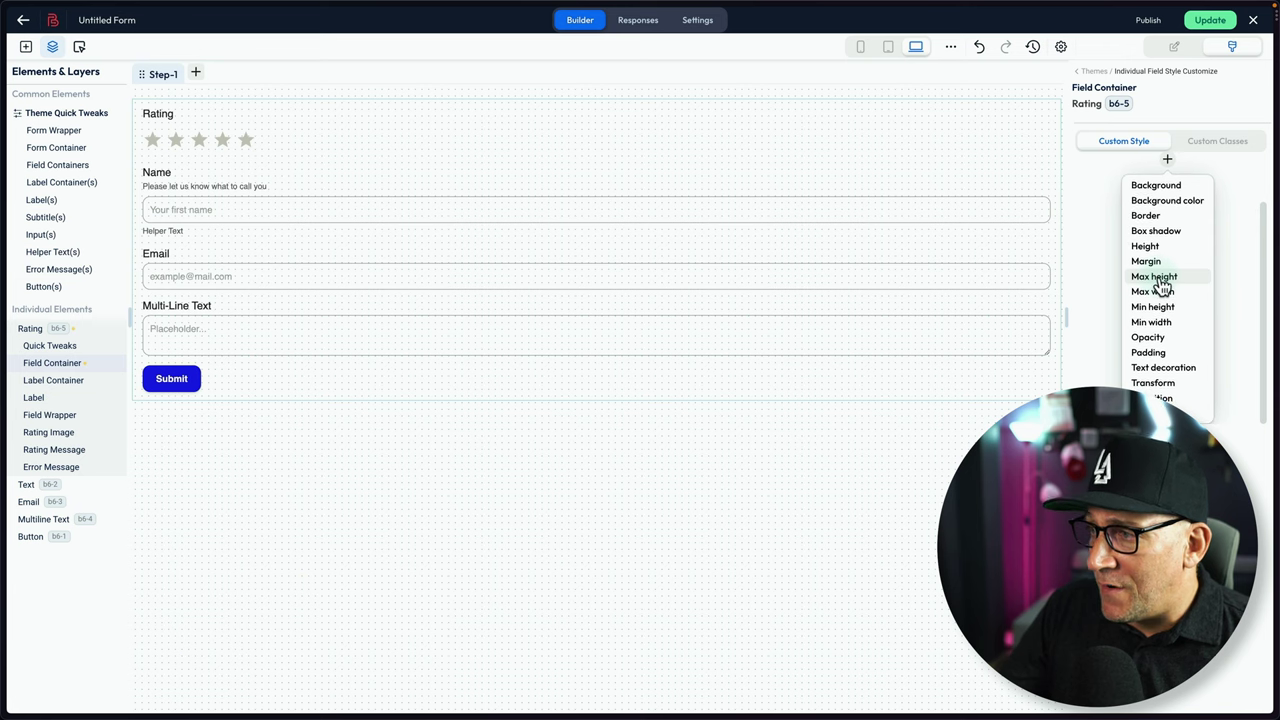
pyautogui.scroll(2, 1155, 370)
pyautogui.click(1132, 195)
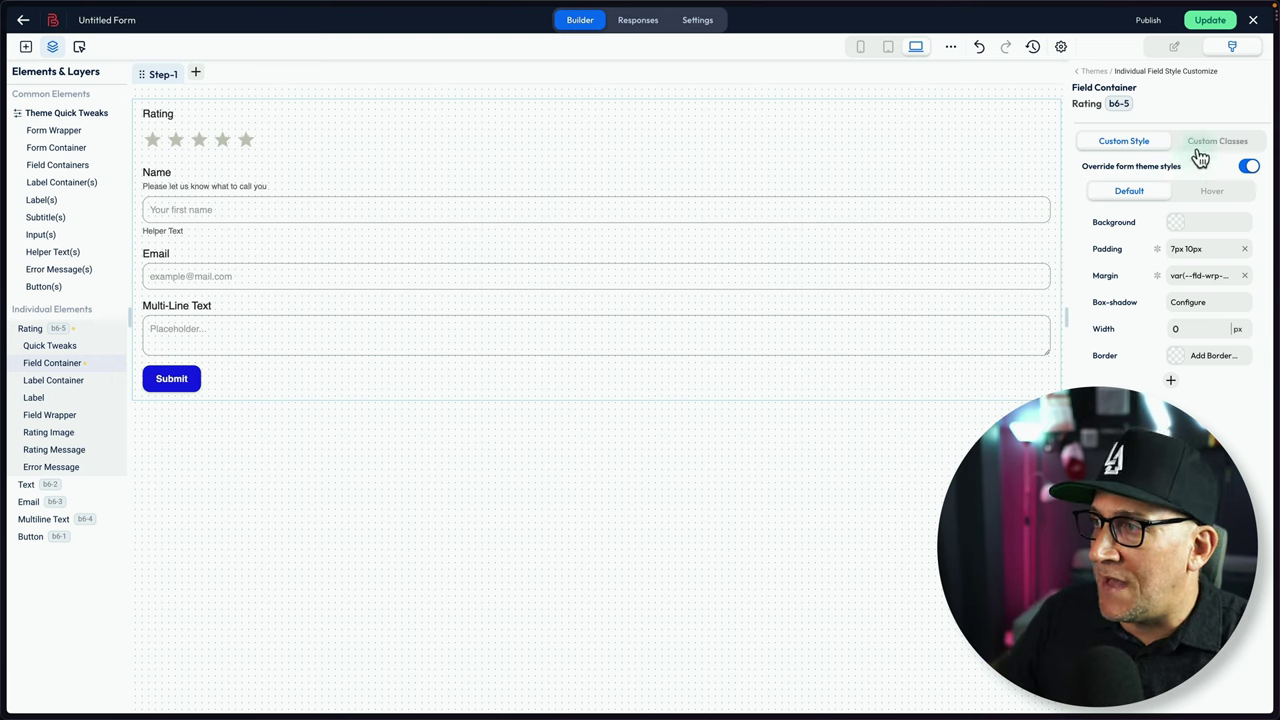
# Step: Inspect the custom class and attribute options of the Rating field's container, plus its Field Wrapper styles
pyautogui.click(1199, 153)
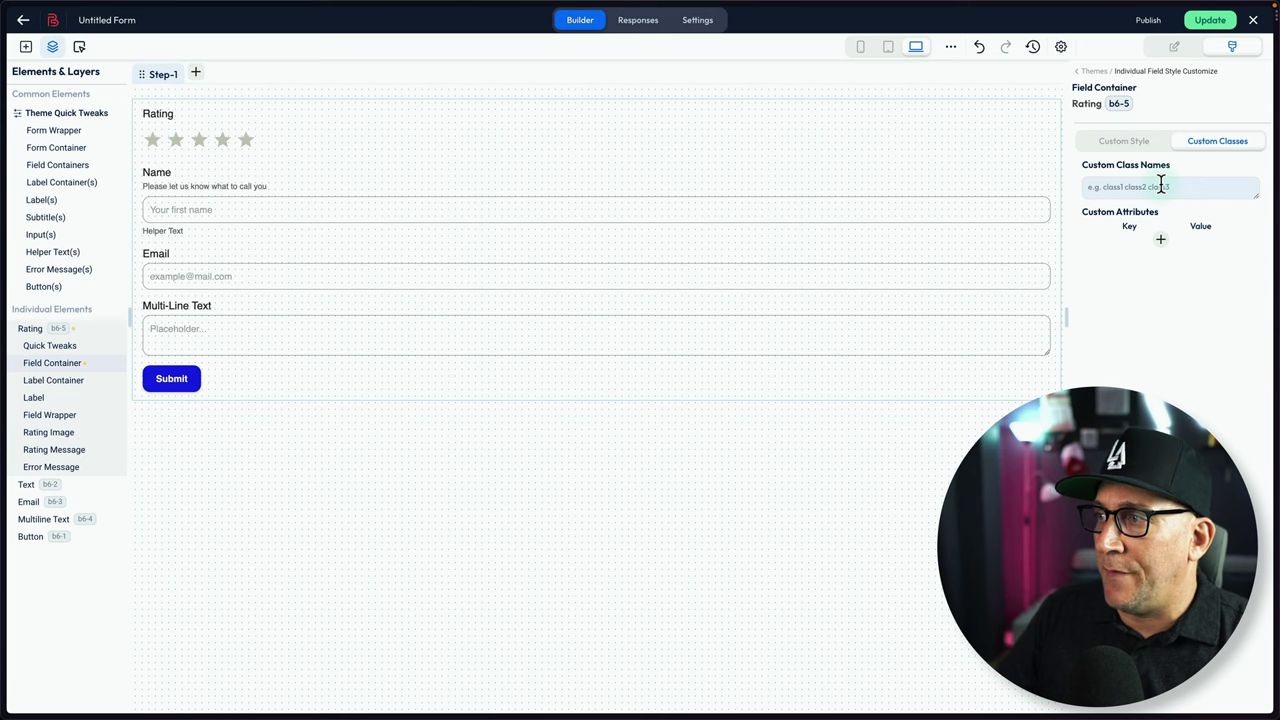
pyautogui.click(1160, 240)
pyautogui.click(50, 414)
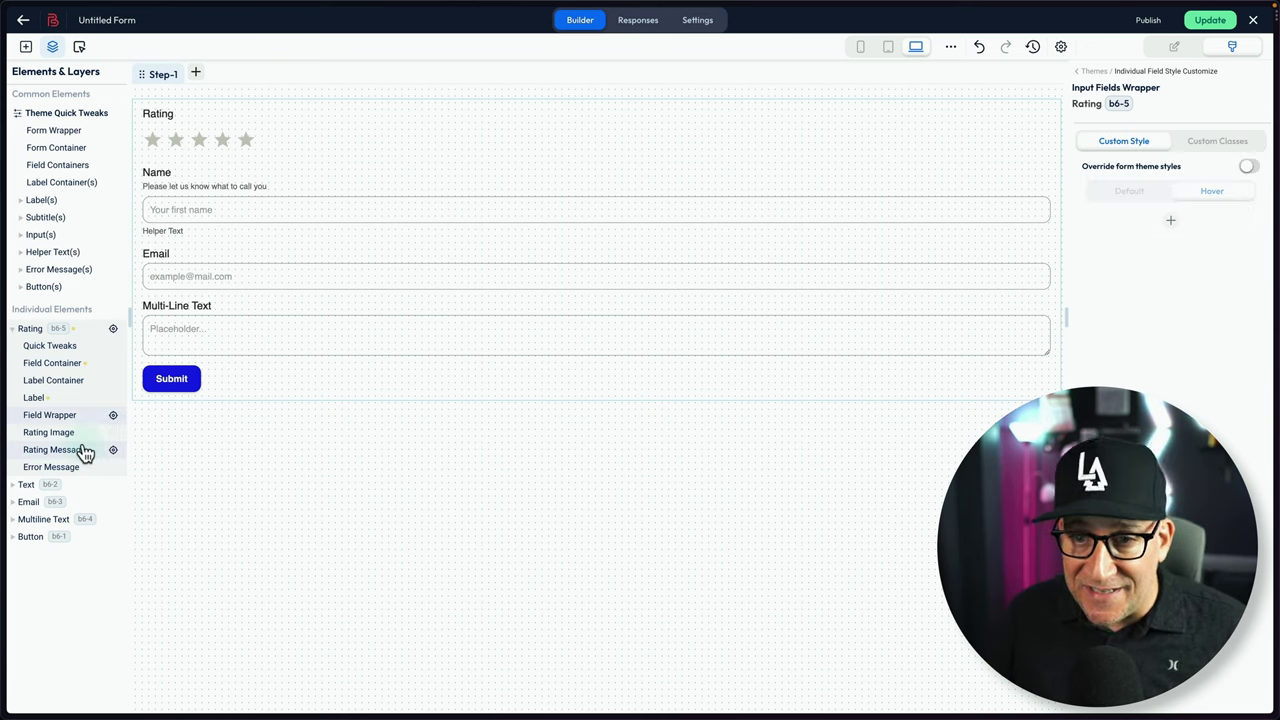
# Step: Override the form theme styles for the label of the Name text field
pyautogui.click(18, 485)
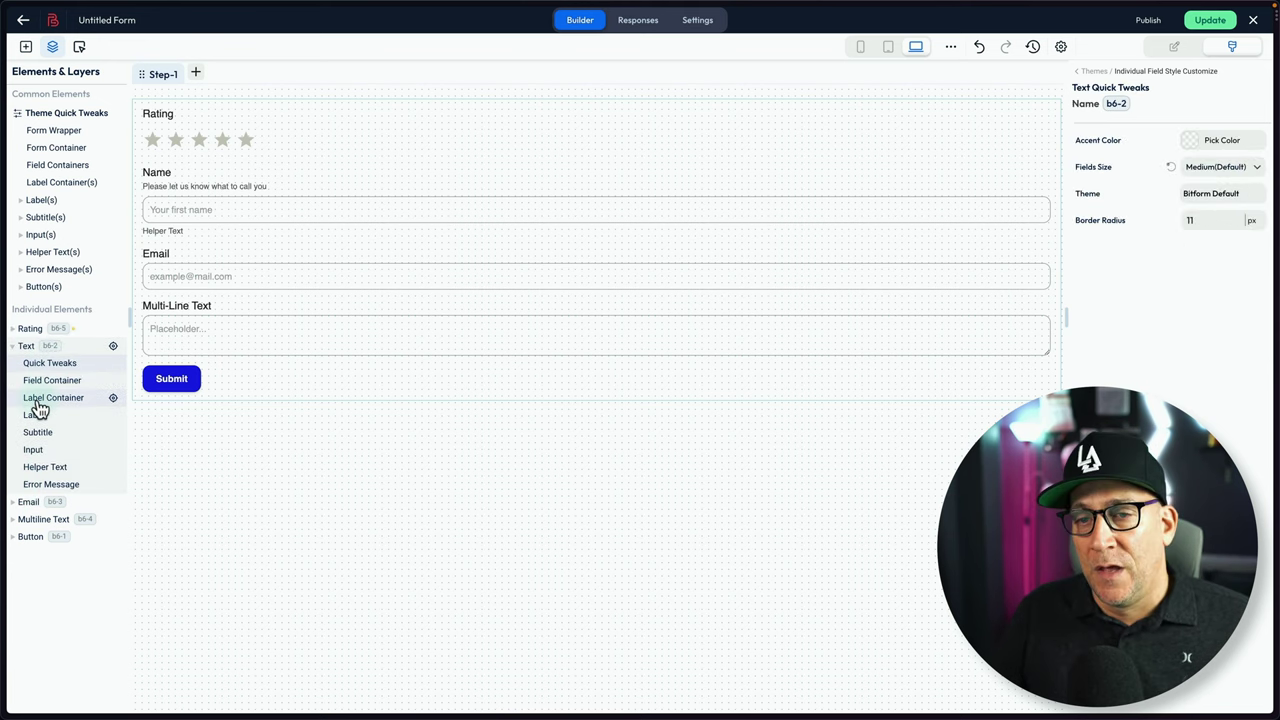
pyautogui.click(35, 362)
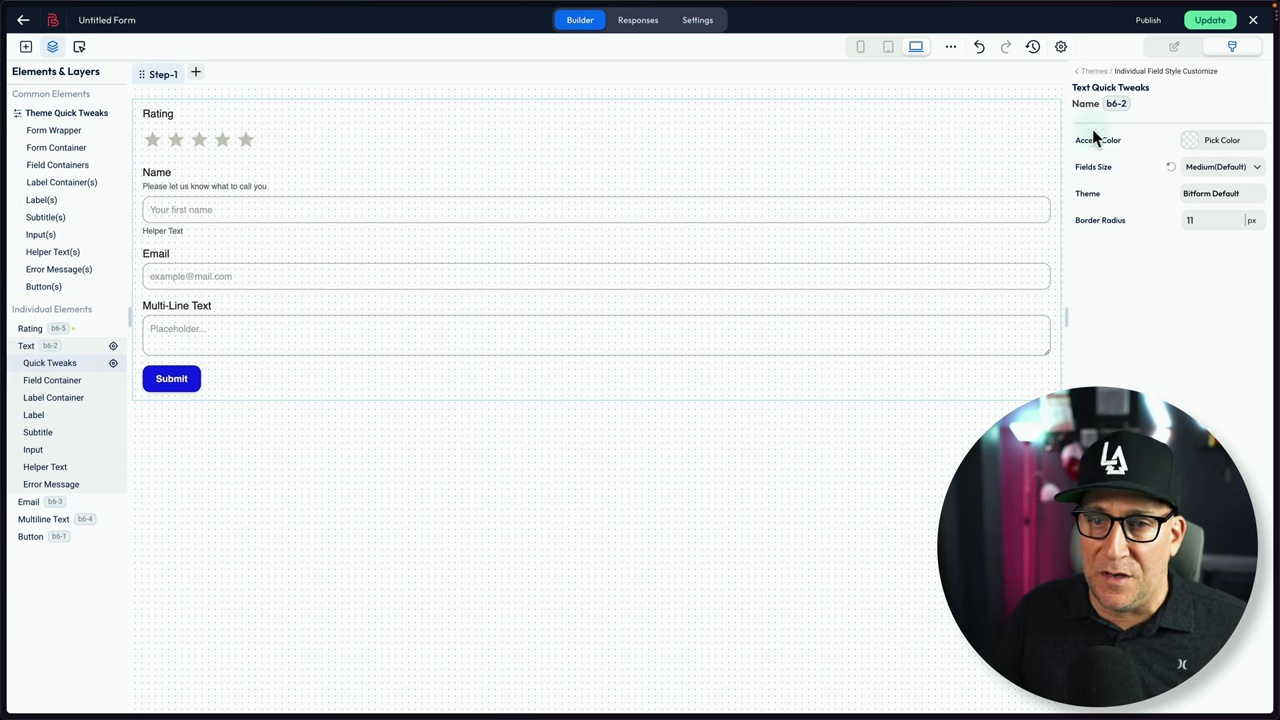
pyautogui.click(31, 410)
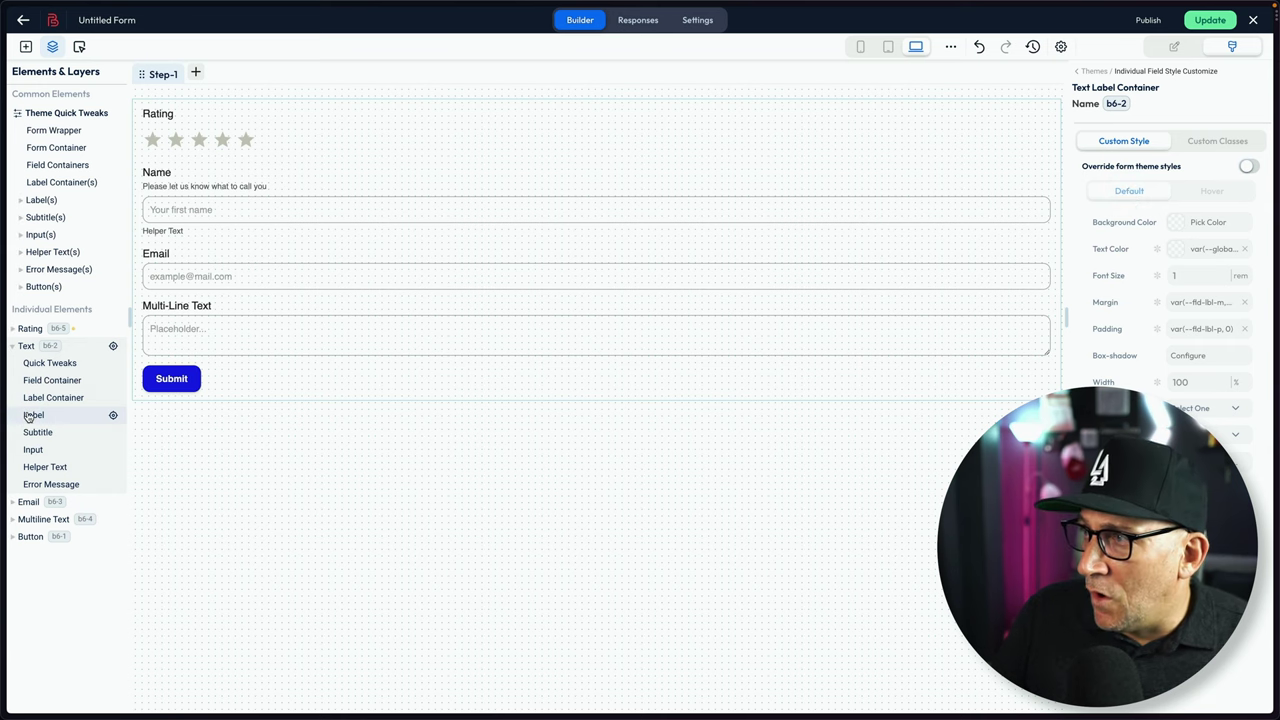
pyautogui.click(1245, 168)
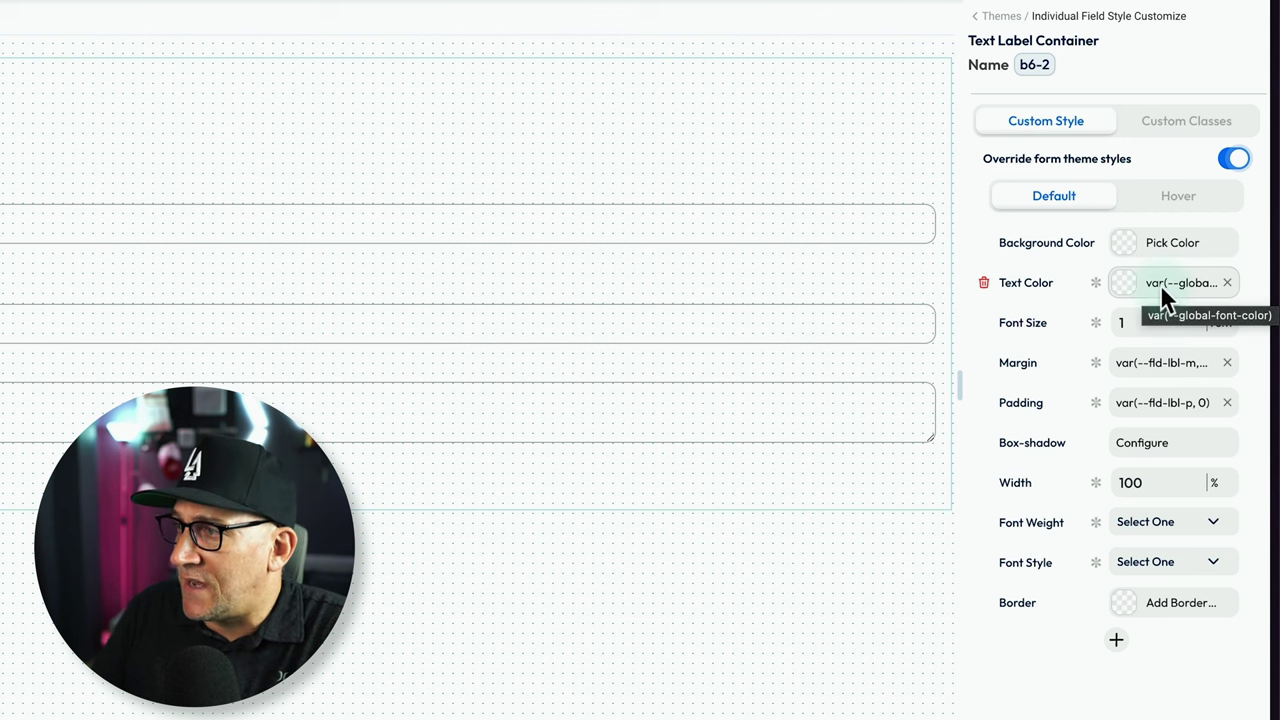
# Step: Inspect the margin settings of the Name field's label and the option to mark a style as !important
pyautogui.click(1160, 378)
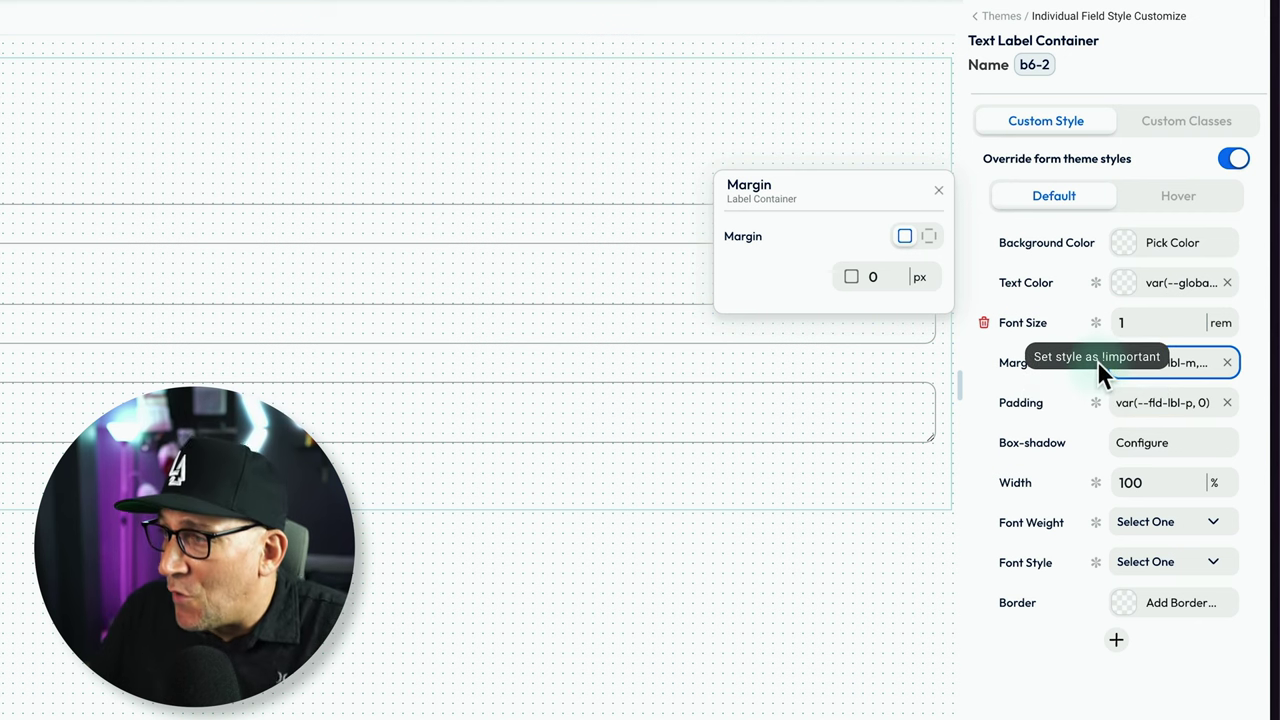
pyautogui.tripleClick(1098, 363)
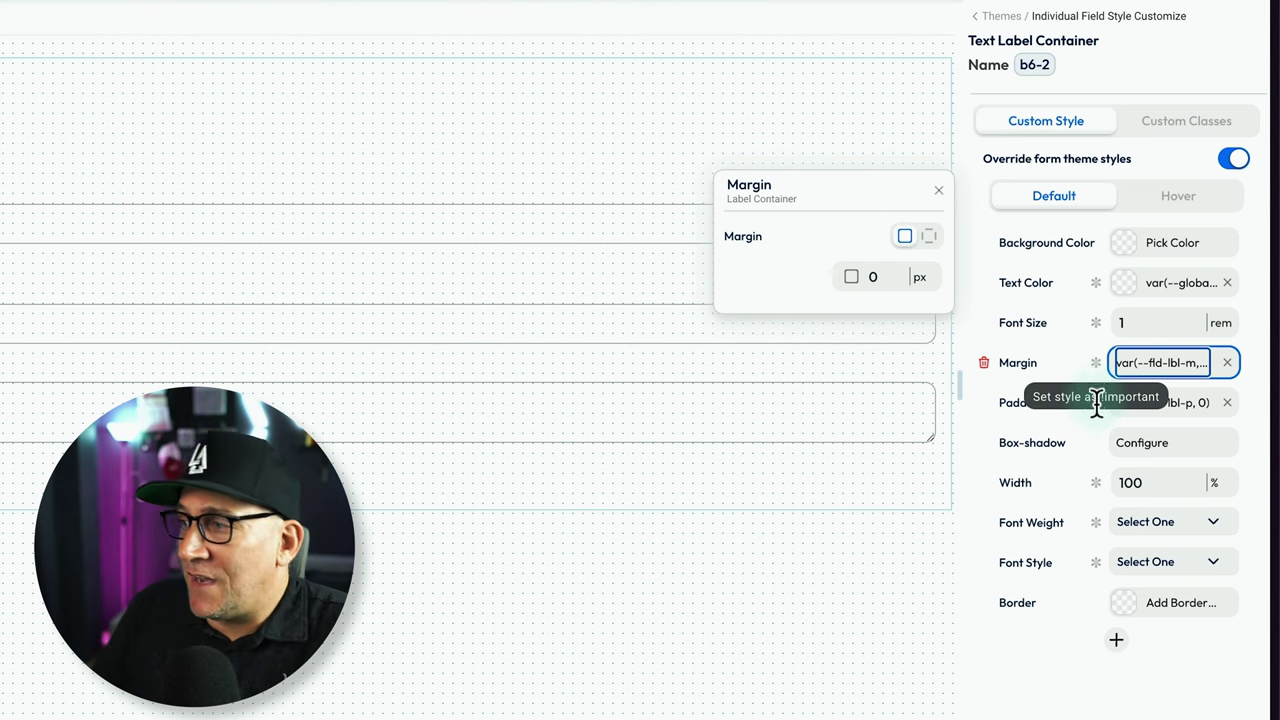
pyautogui.scroll(-3, 1094, 551)
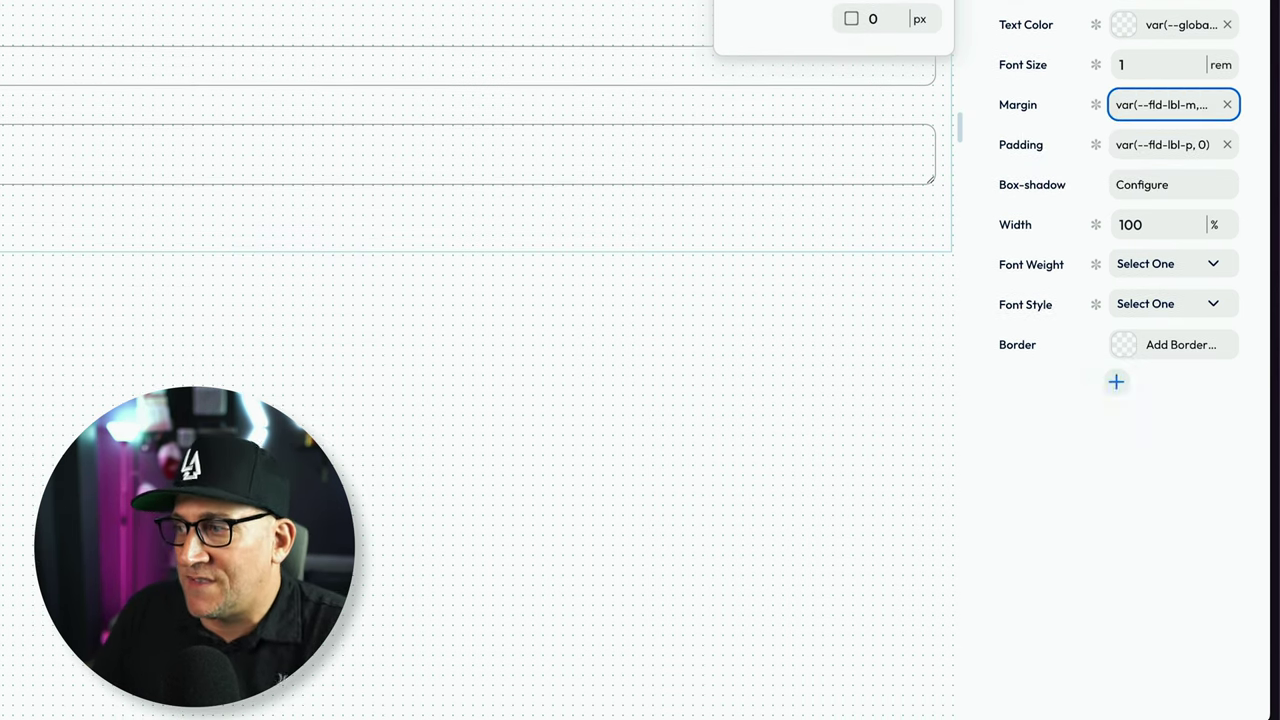
# Step: Add a letter-spacing property to the Name field's label and set it to 0.5 rem
pyautogui.click(1115, 385)
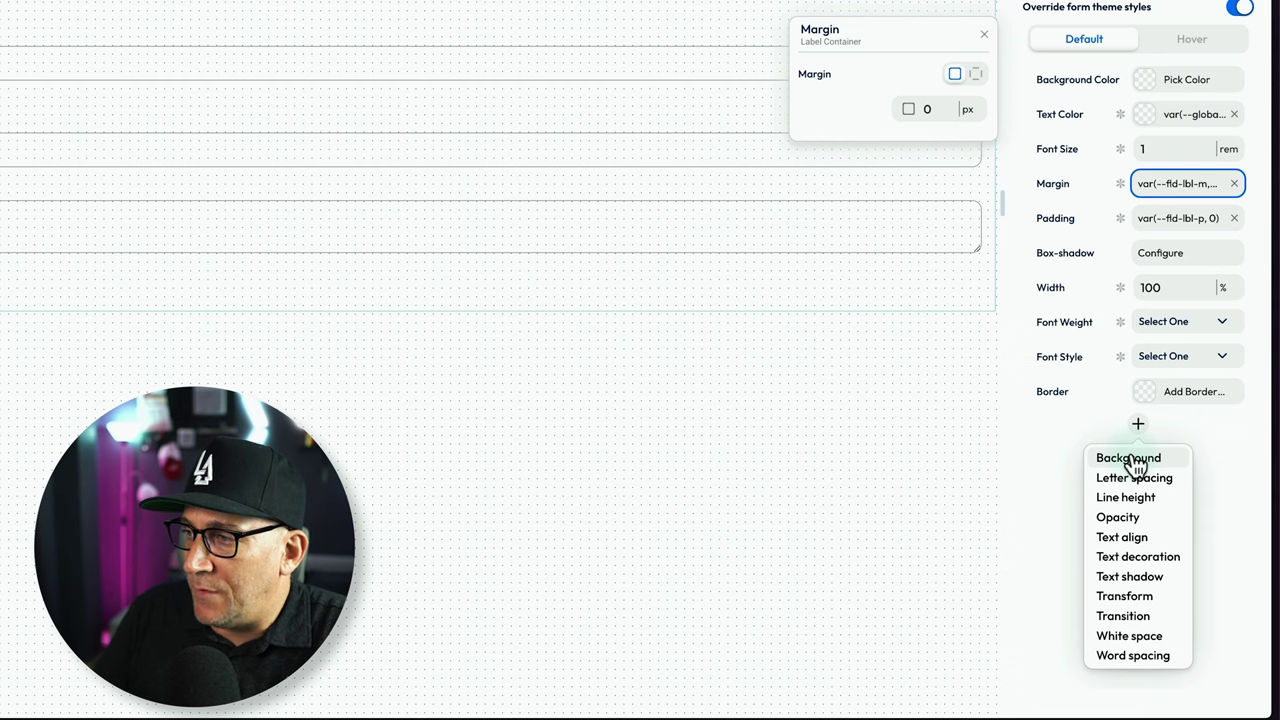
pyautogui.scroll(-1, 1138, 463)
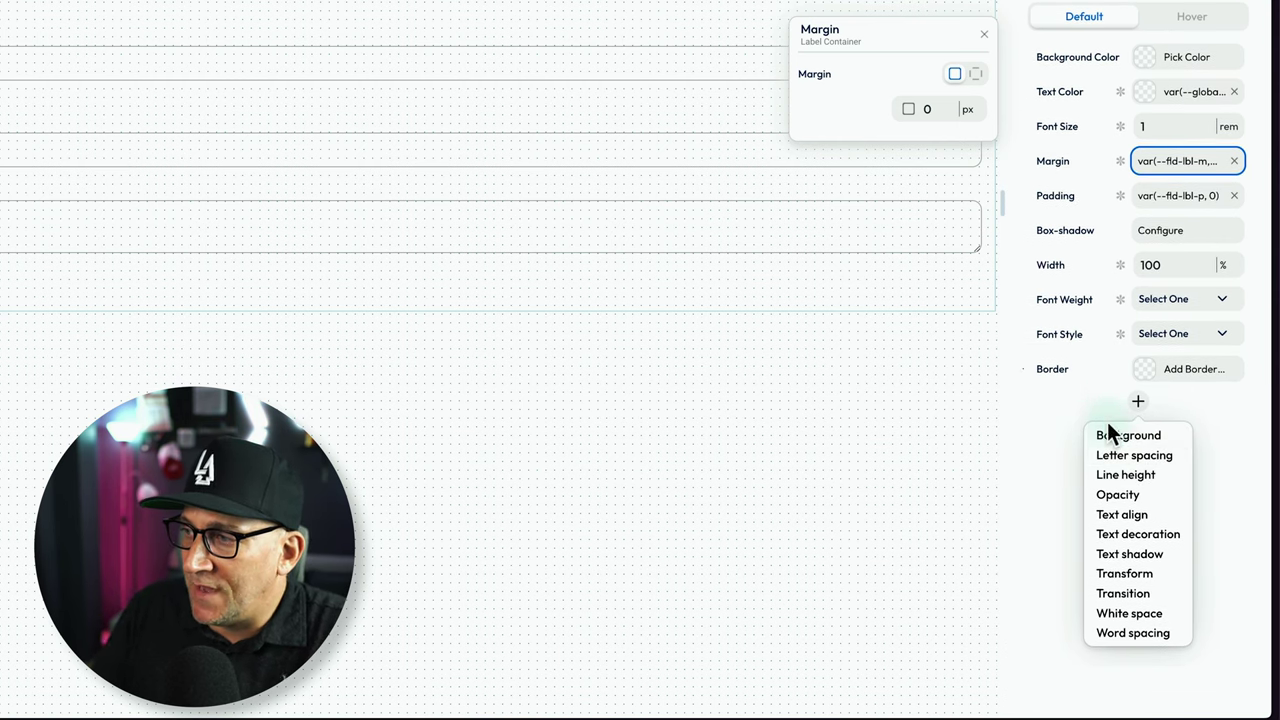
pyautogui.click(1110, 452)
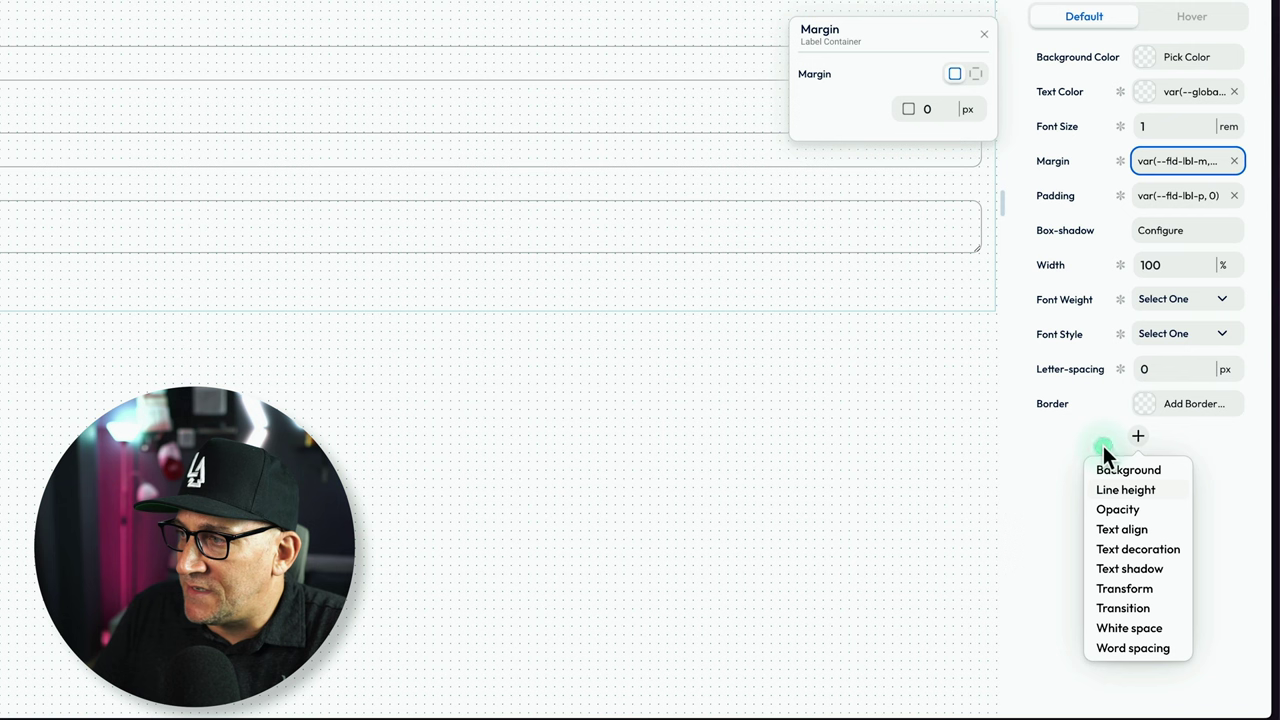
pyautogui.click(1225, 372)
pyautogui.click(1230, 405)
pyautogui.click(1177, 369)
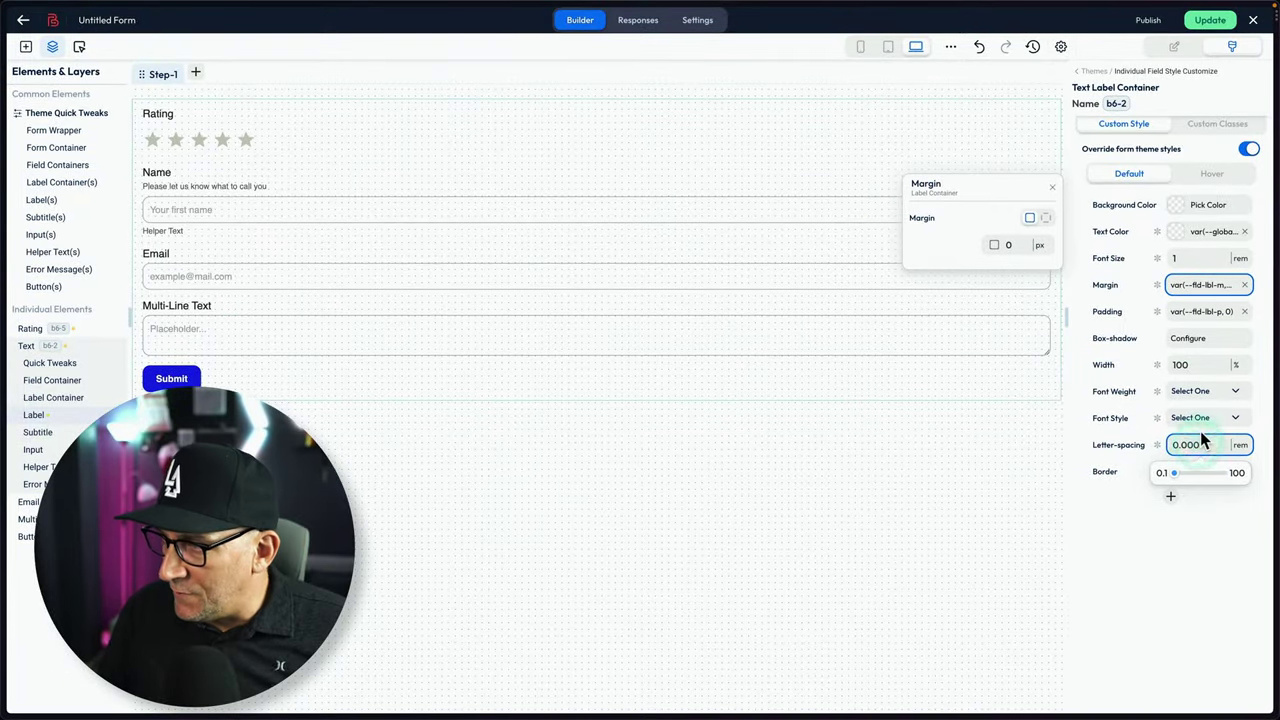
pyautogui.press('BackSpace')
pyautogui.press('BackSpace')
pyautogui.write('5')
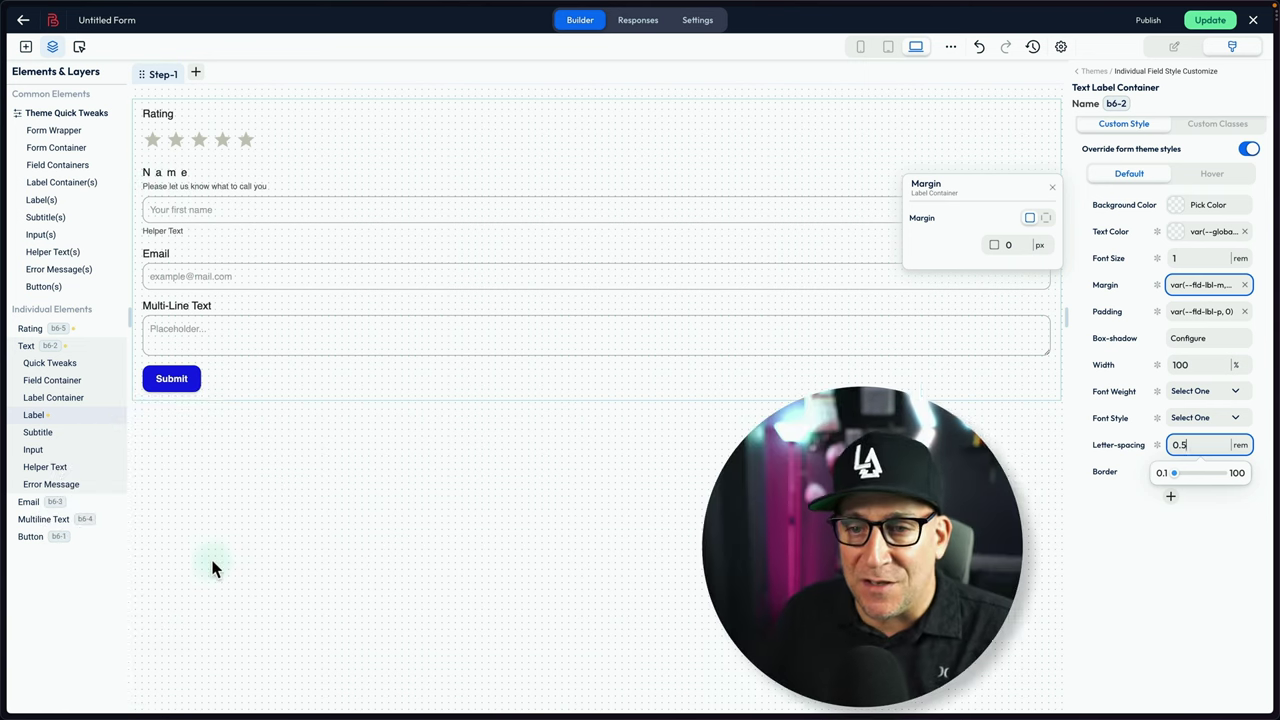
# Step: Preview the Name field's error message on medium and small screens and check the breakpoint sizes
pyautogui.click(42, 486)
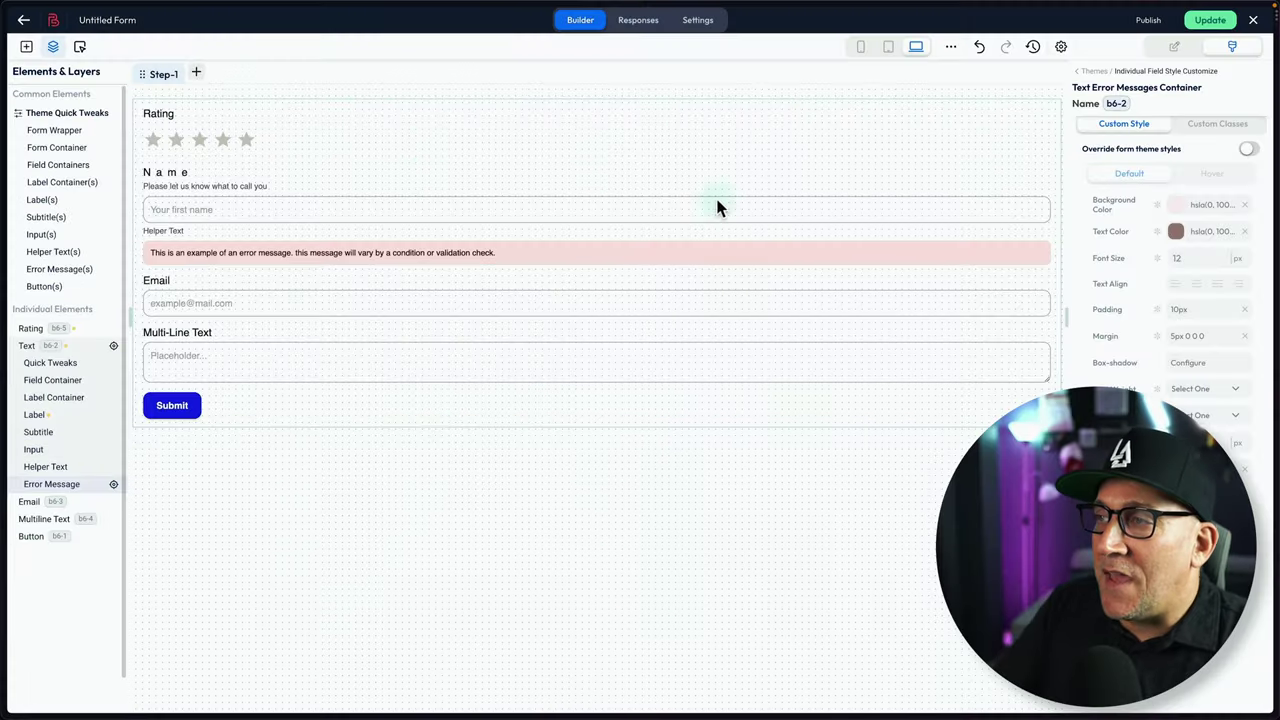
pyautogui.click(890, 48)
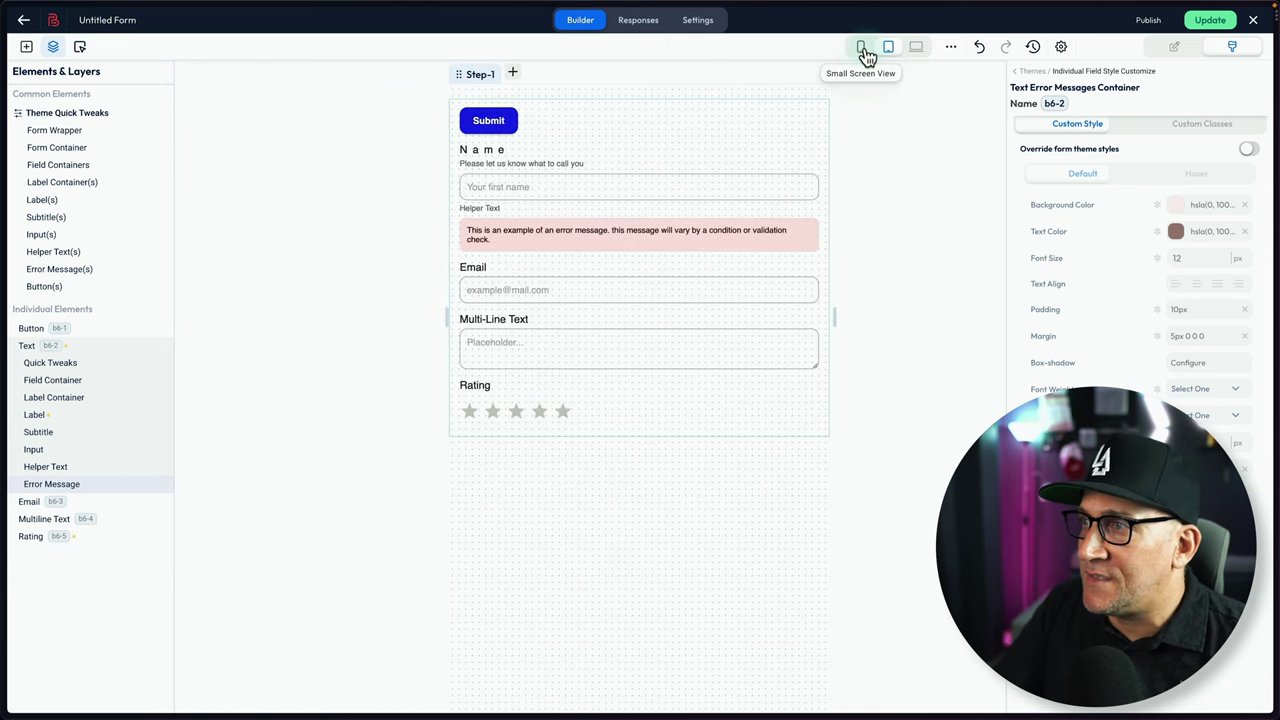
pyautogui.click(862, 48)
pyautogui.click(951, 47)
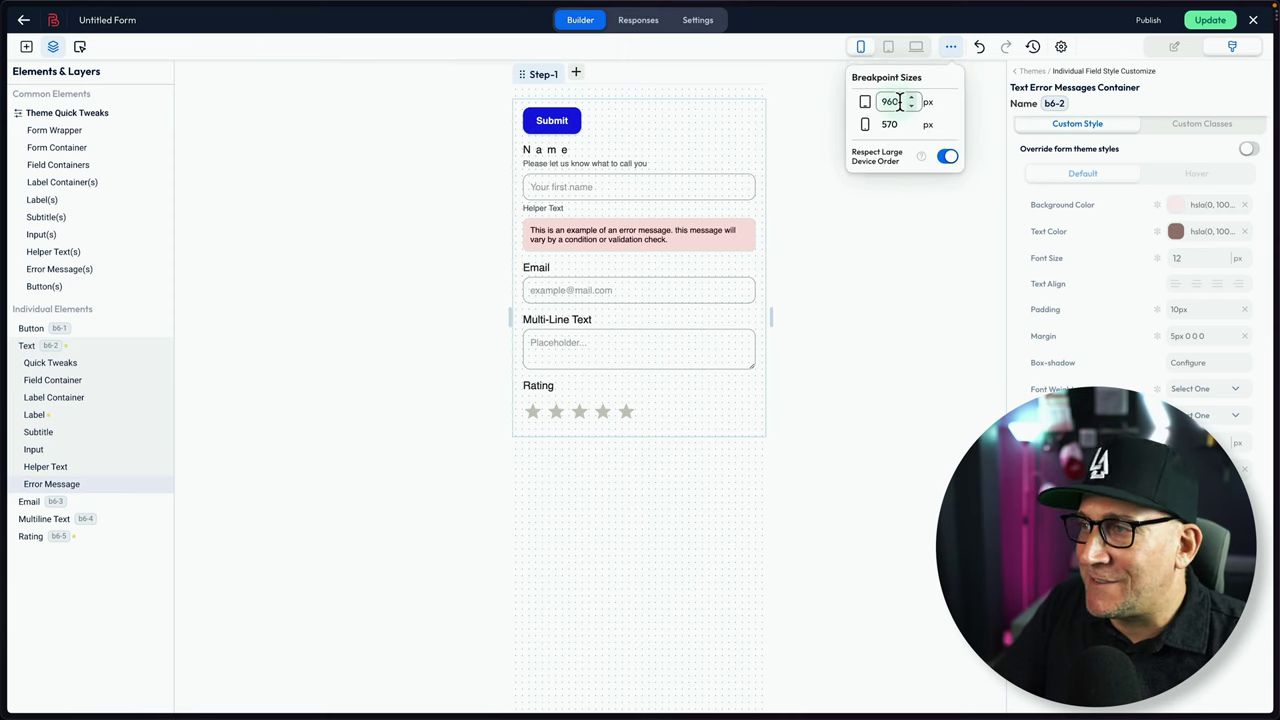
# Step: Examine the builder settings, including the atomic class prefix, the form width's units and screen sizes, and the custom code section
pyautogui.click(1060, 47)
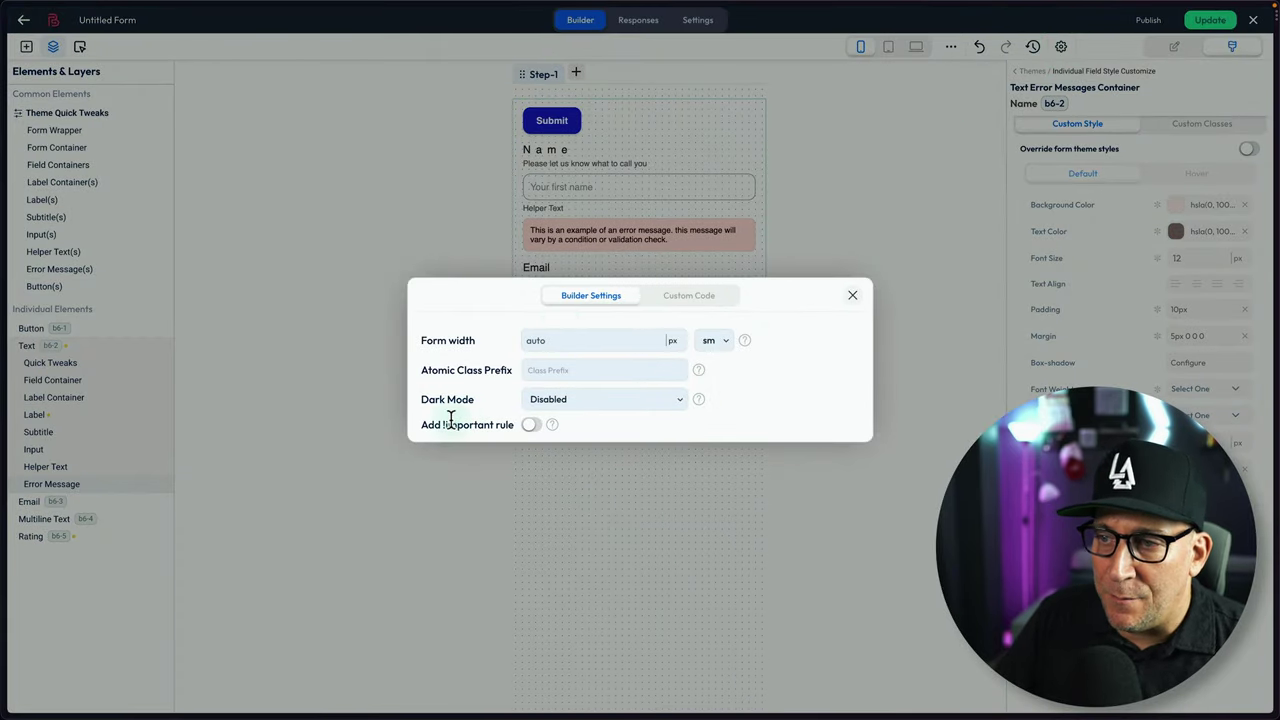
pyautogui.click(550, 372)
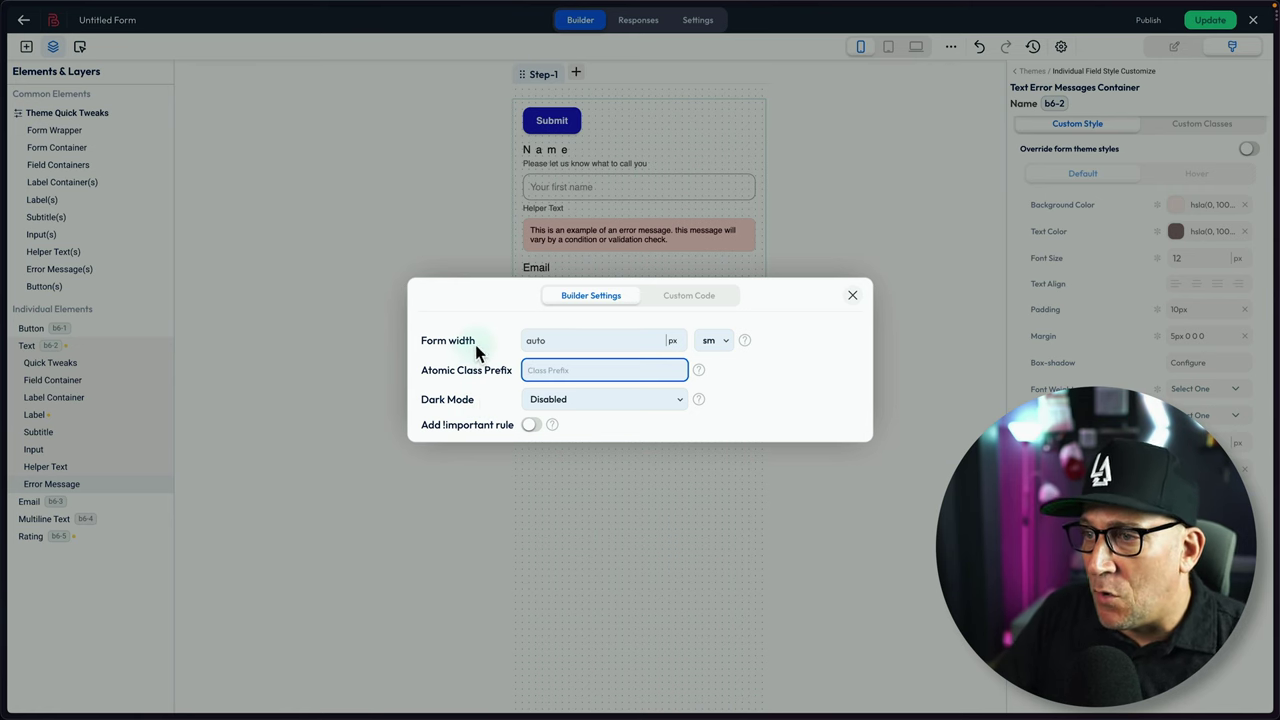
pyautogui.moveTo(440, 340); pyautogui.dragTo(676, 352)
pyautogui.click(676, 345)
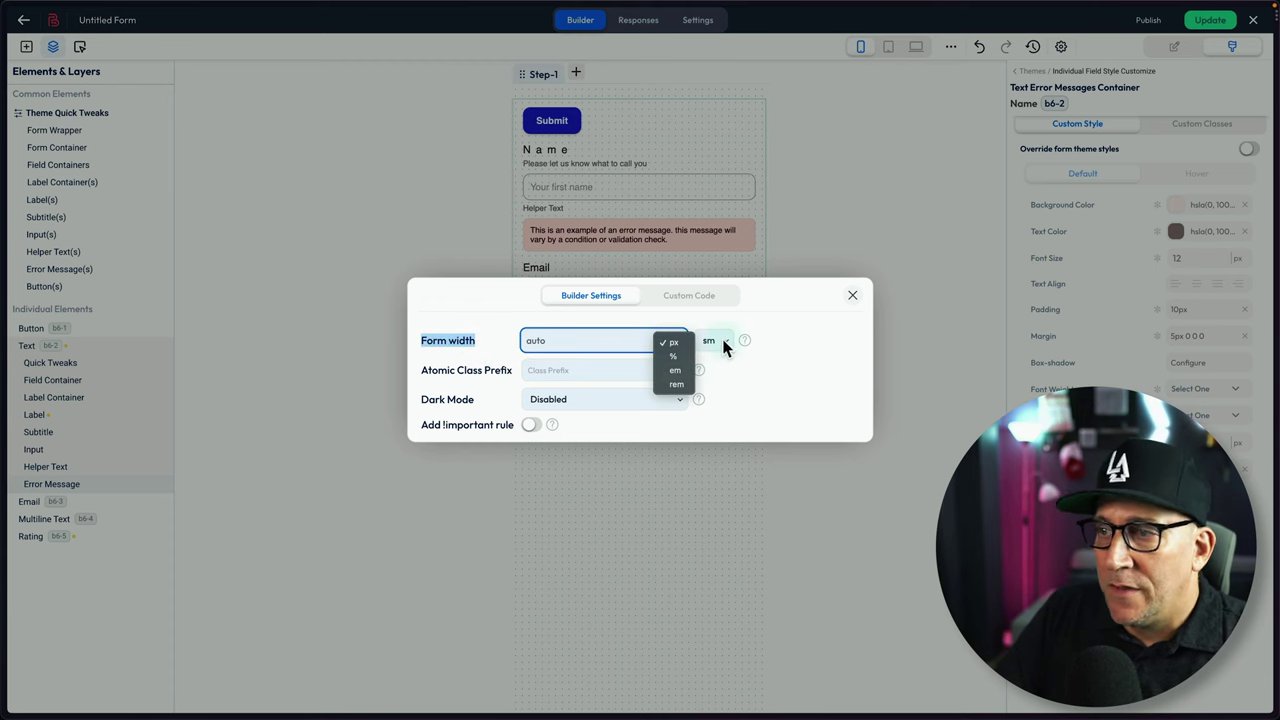
pyautogui.click(723, 345)
pyautogui.click(722, 340)
pyautogui.click(794, 347)
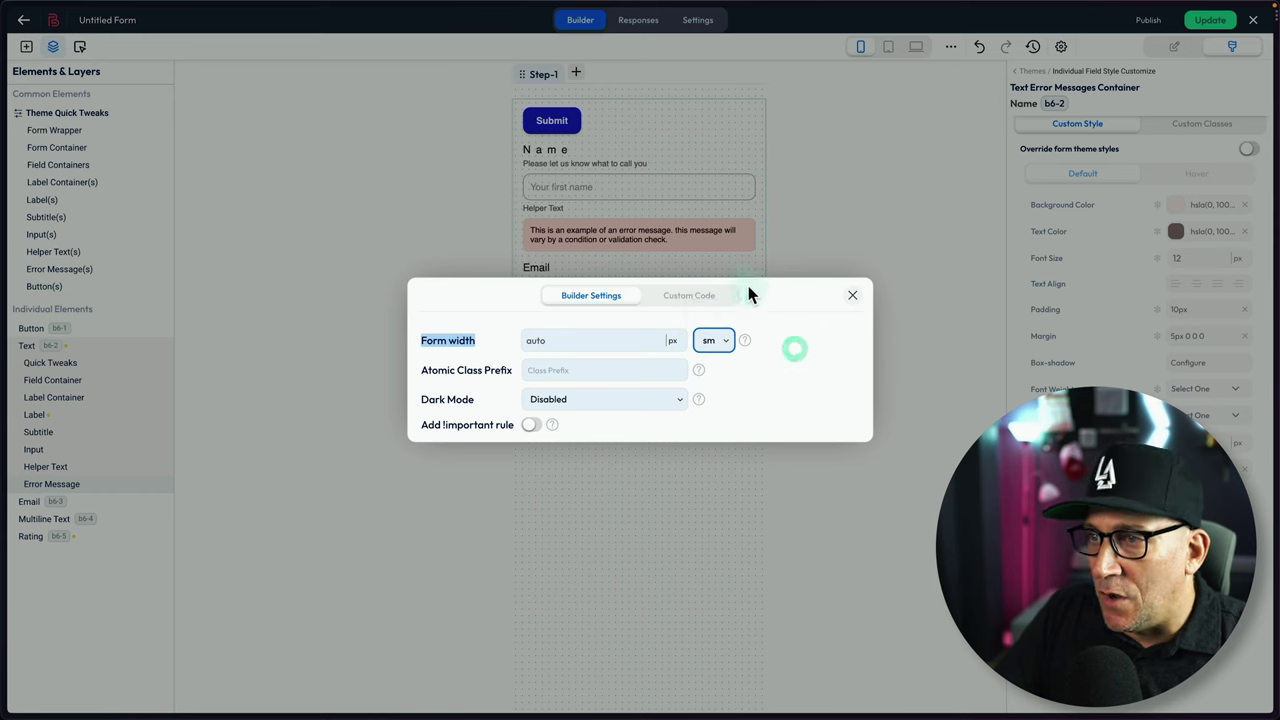
pyautogui.click(730, 292)
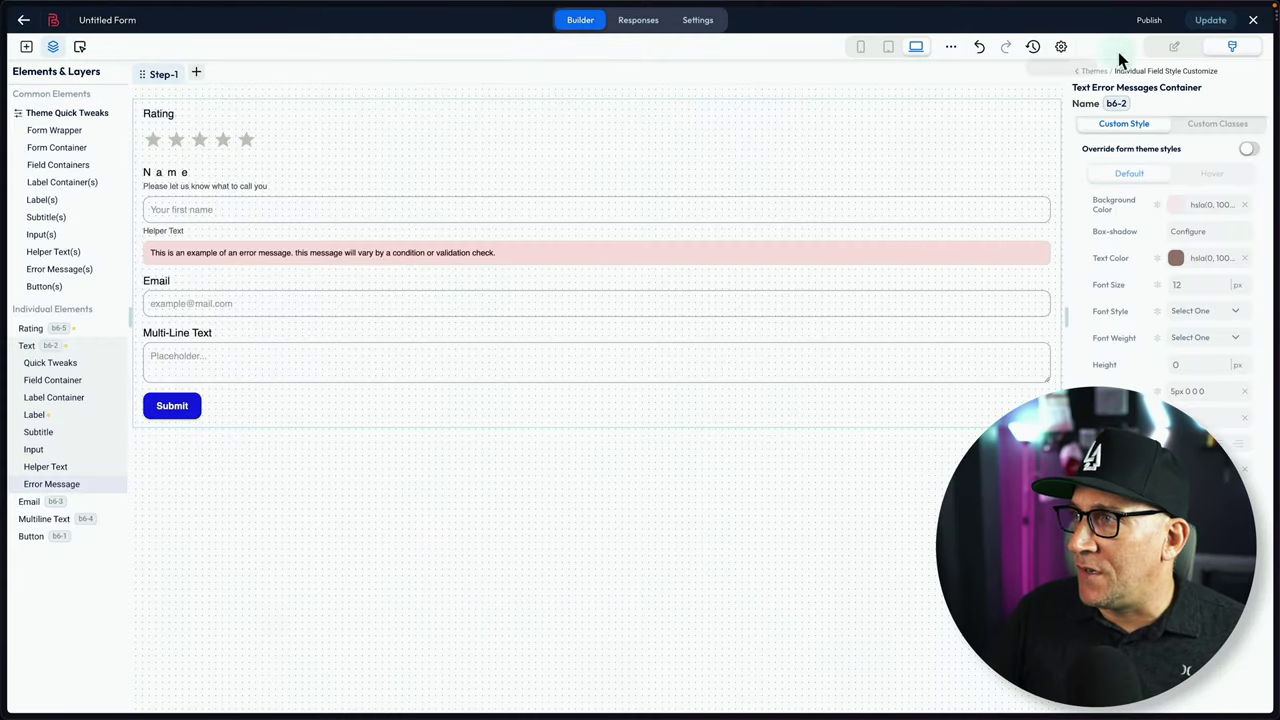
# Step: Save the form changes, return to the forms list and copy the Review form's shortcode
pyautogui.click(1222, 28)
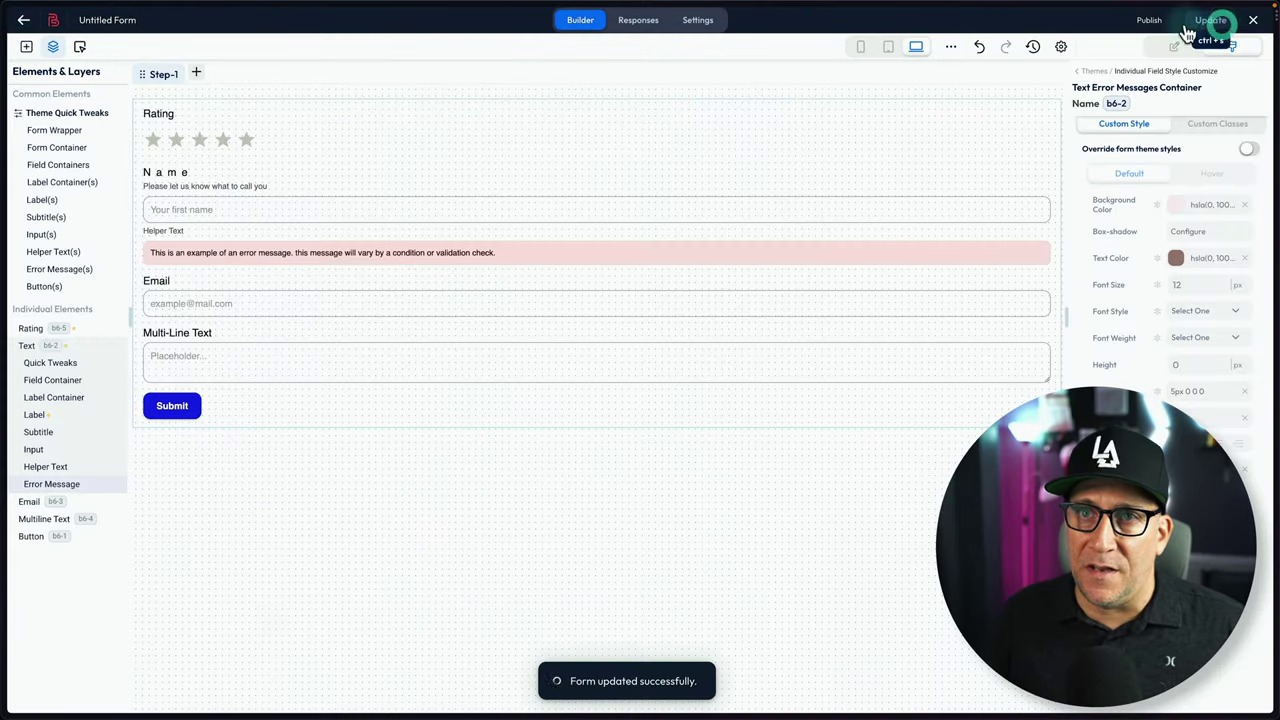
pyautogui.click(24, 22)
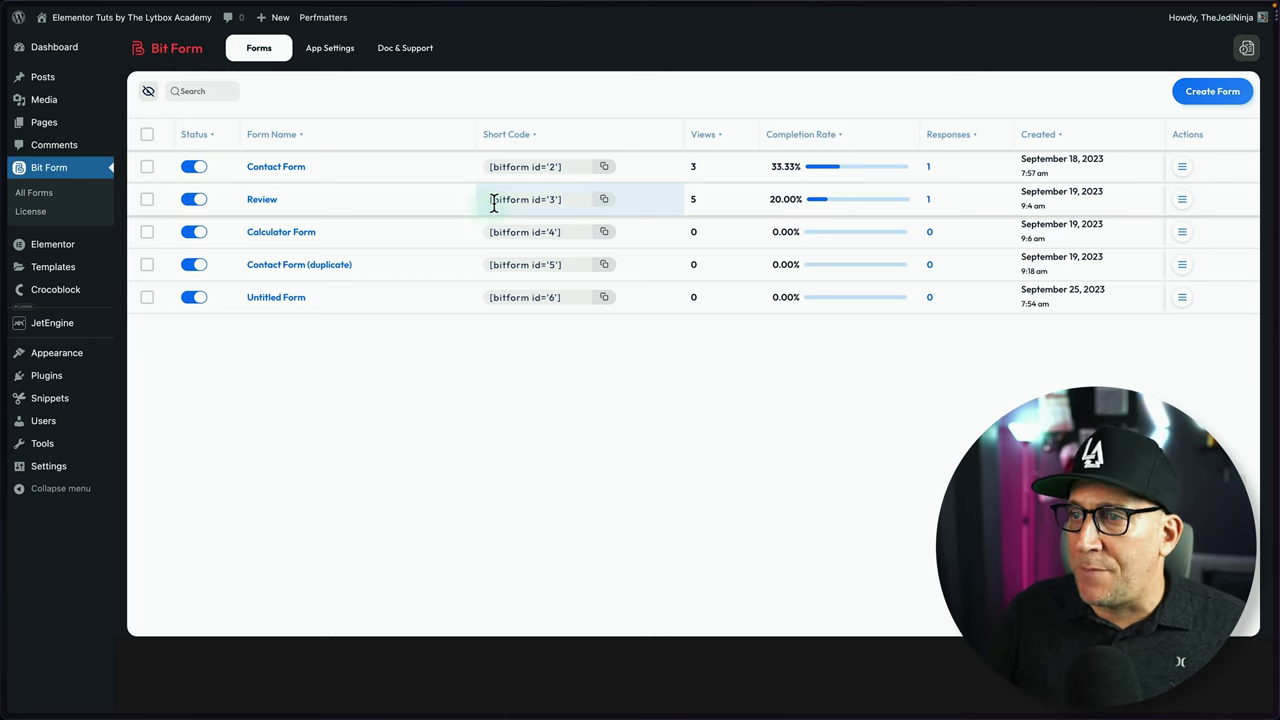
pyautogui.click(604, 199)
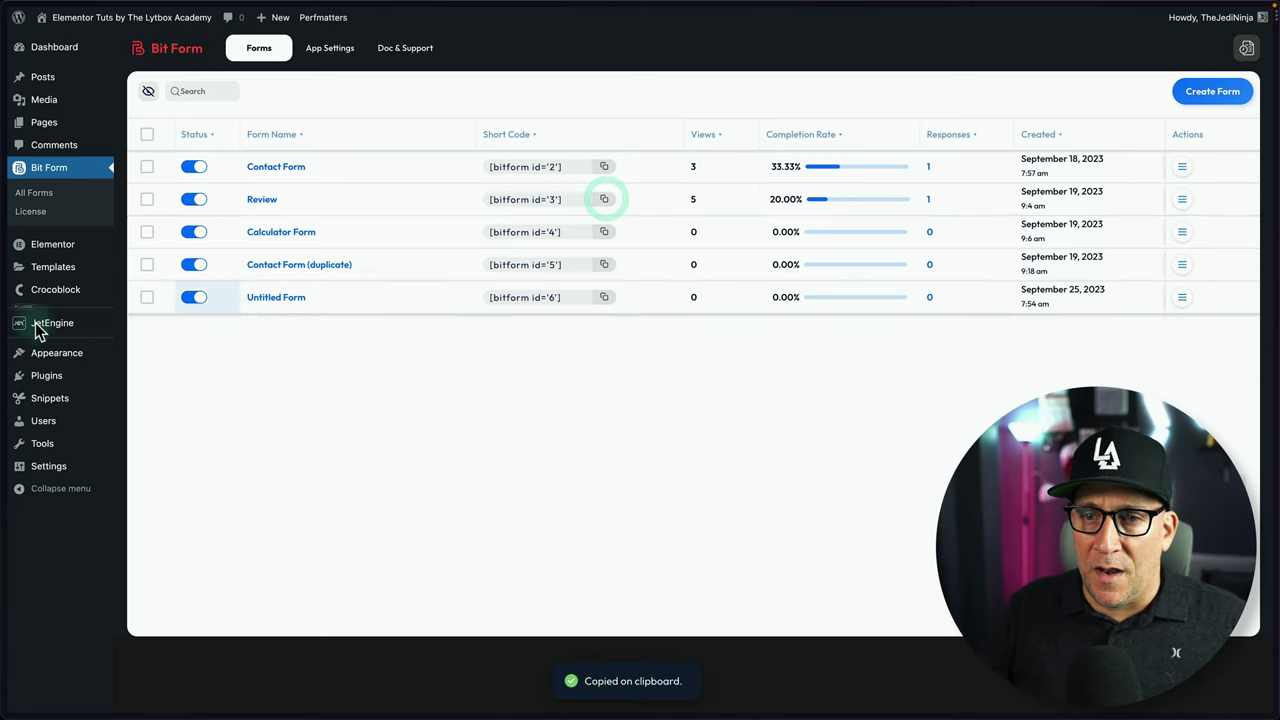
# Step: Switch to the Elementor page editor, add a Shortcode widget to the dark hero container and paste [bitform id='3'] into it
pyautogui.moveTo(8, 330)
pyautogui.click(68, 388)
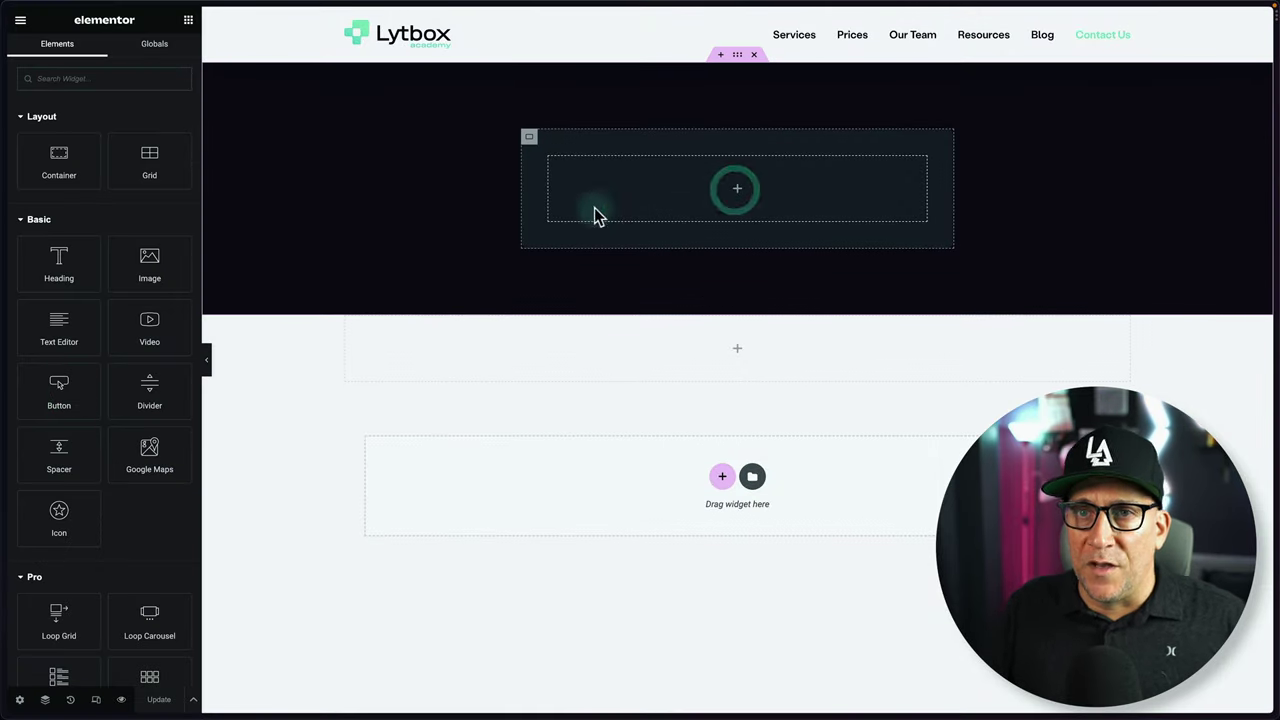
pyautogui.click(63, 80)
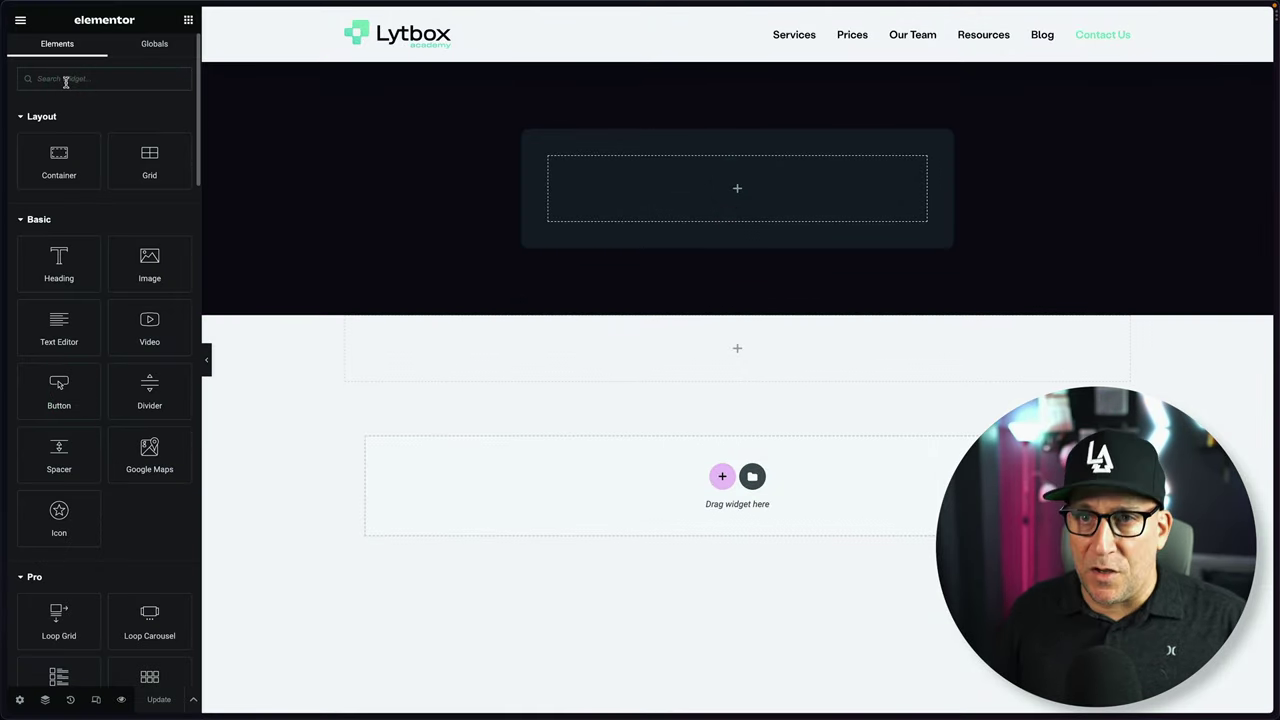
pyautogui.write('shor')
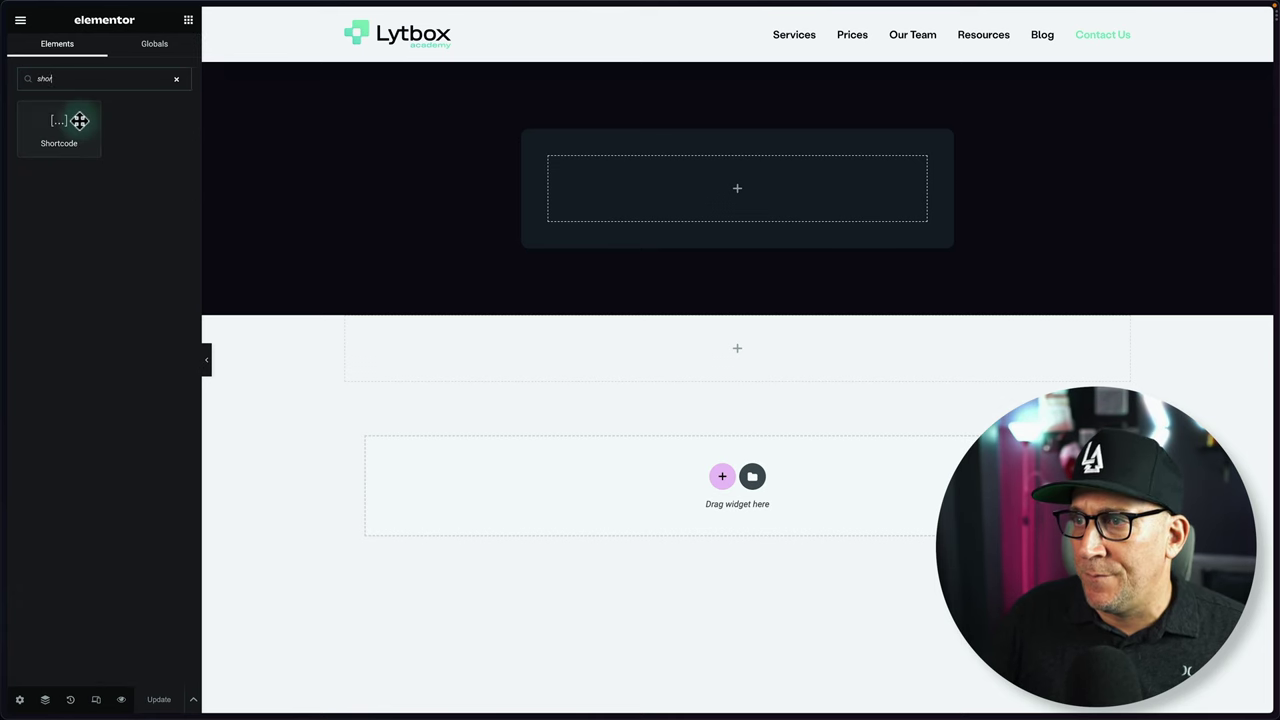
pyautogui.moveTo(77, 120); pyautogui.dragTo(657, 188)
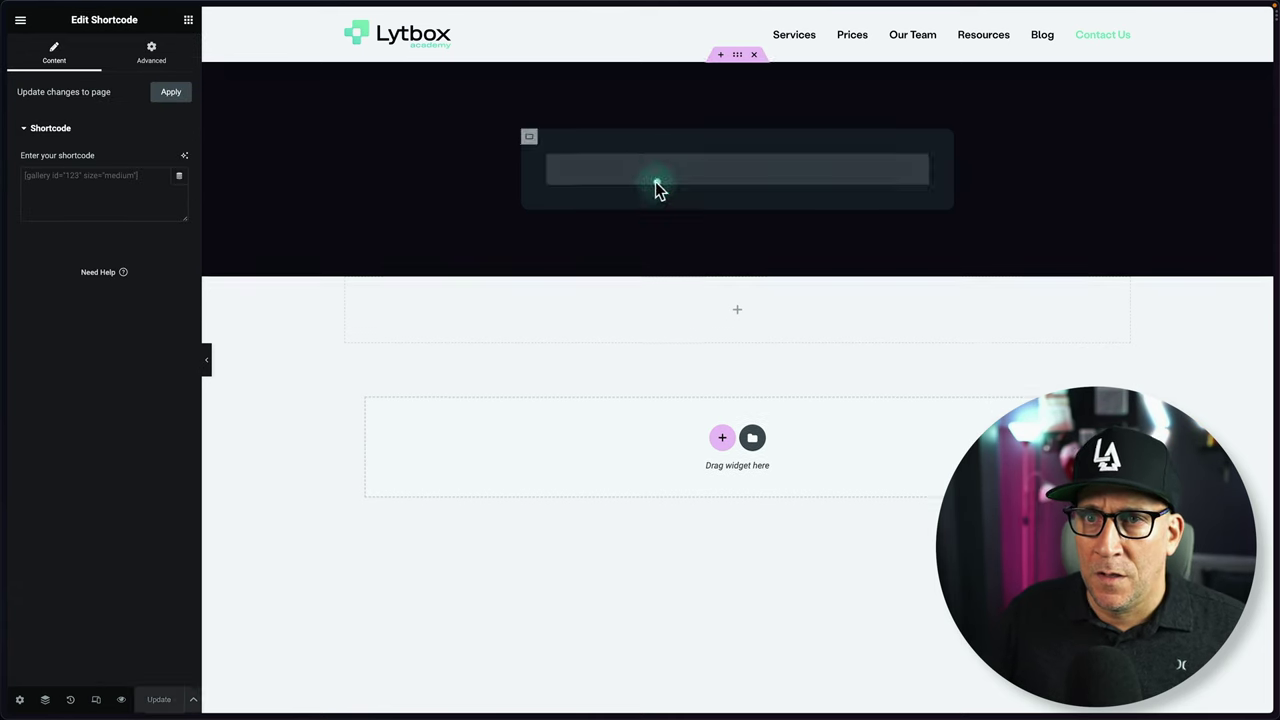
pyautogui.click(76, 183)
pyautogui.press('super+v')
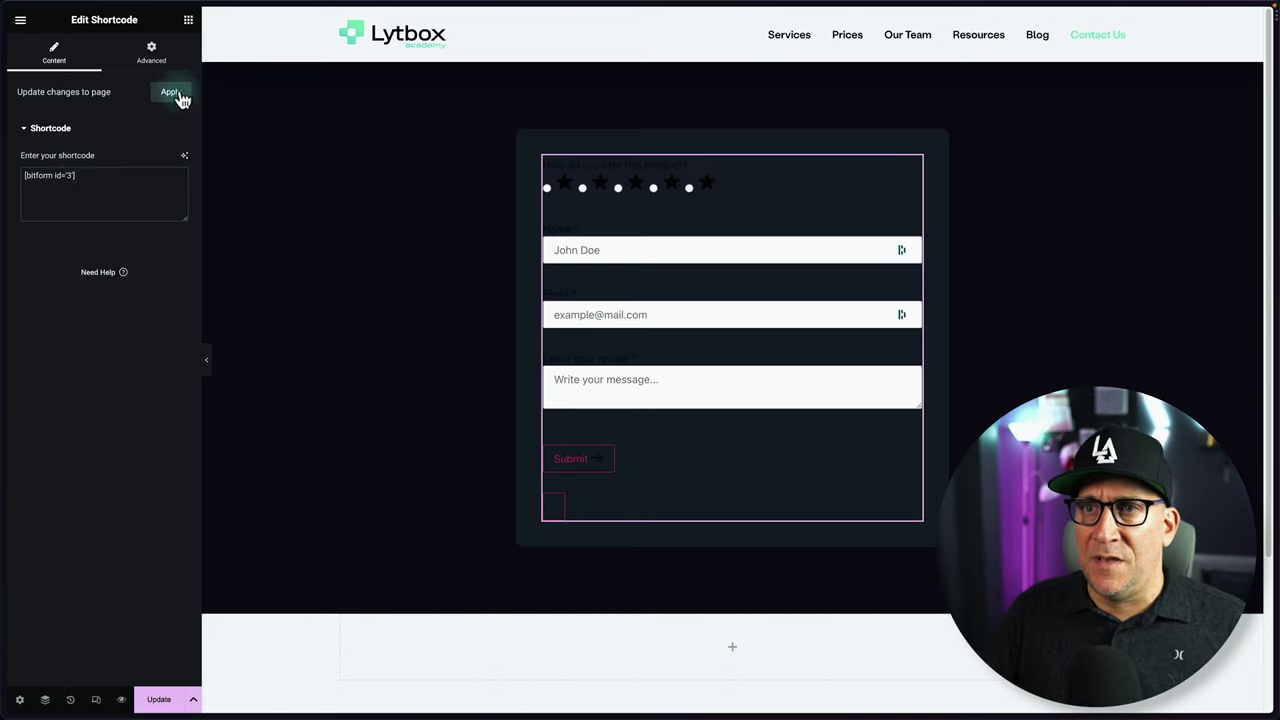
# Step: Apply the shortcode to the page, update the page and open its front-end preview
pyautogui.click(170, 92)
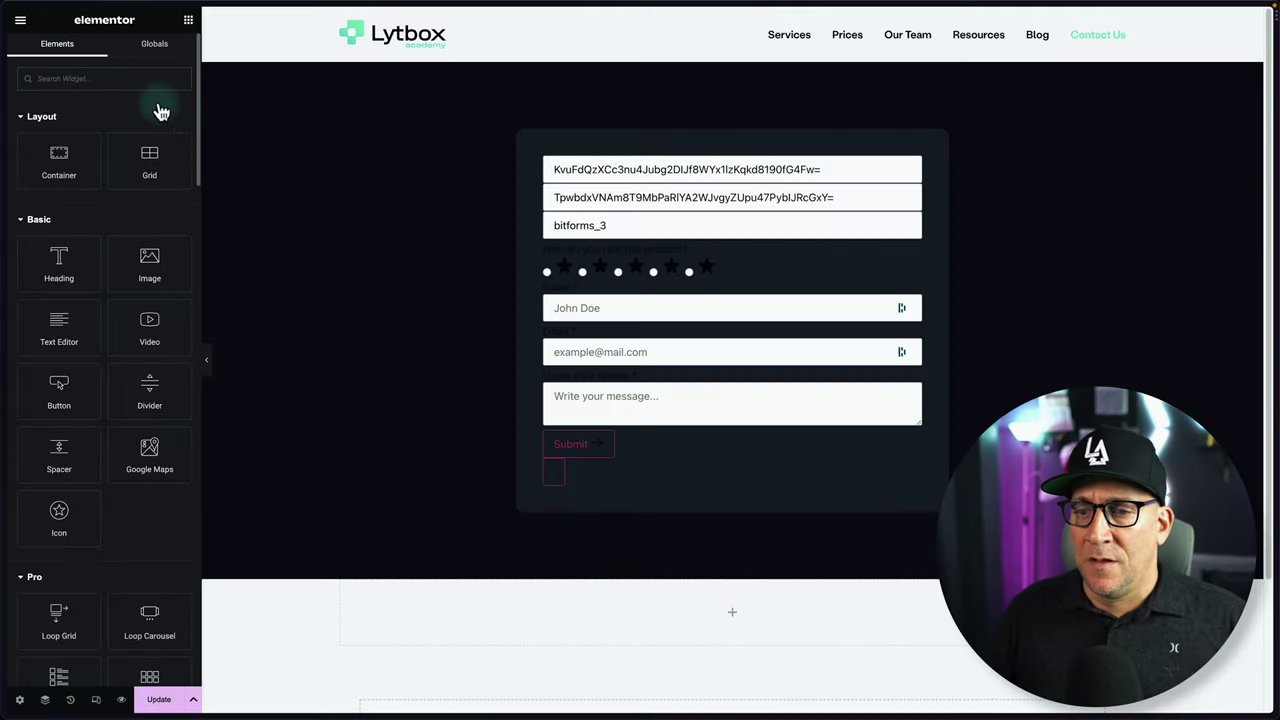
pyautogui.click(160, 699)
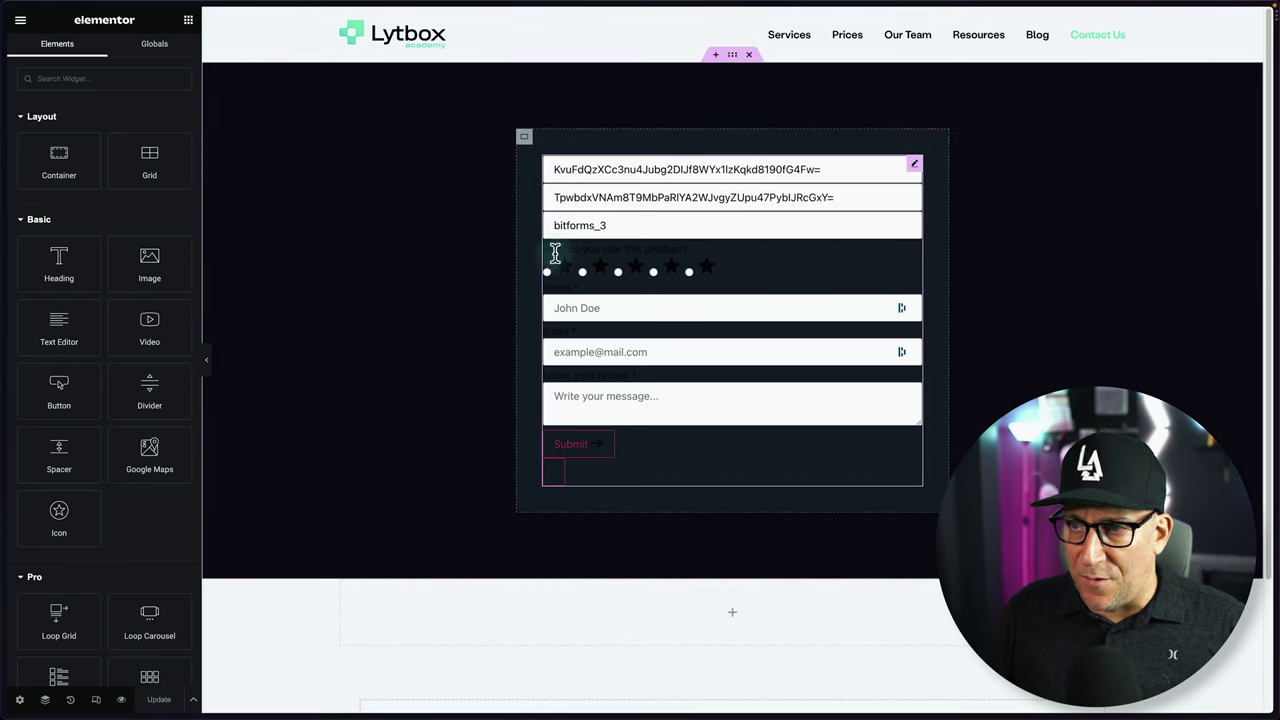
pyautogui.click(121, 699)
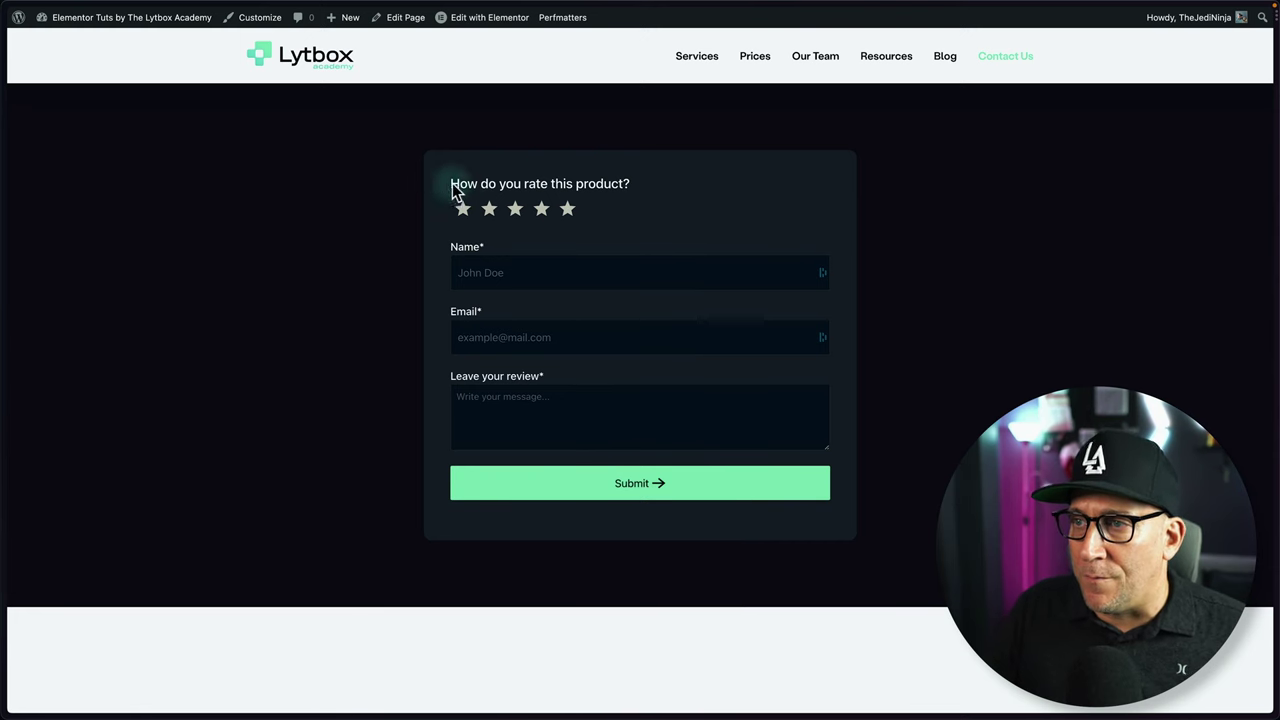
# Step: Fill in the review form with a five-star rating, the reviewer's name and e-mail, and the review text "Here is our review"
pyautogui.click(567, 209)
pyautogui.click(528, 272)
pyautogui.click(550, 349)
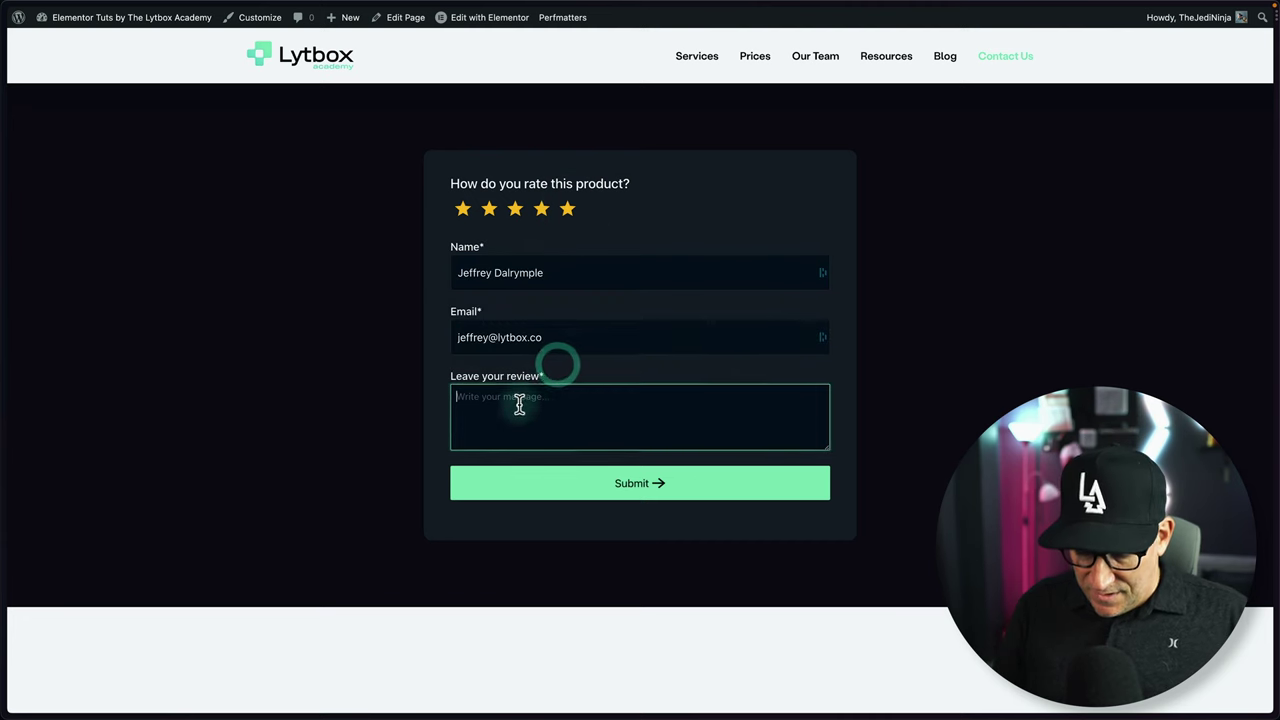
pyautogui.write('Here is our review')
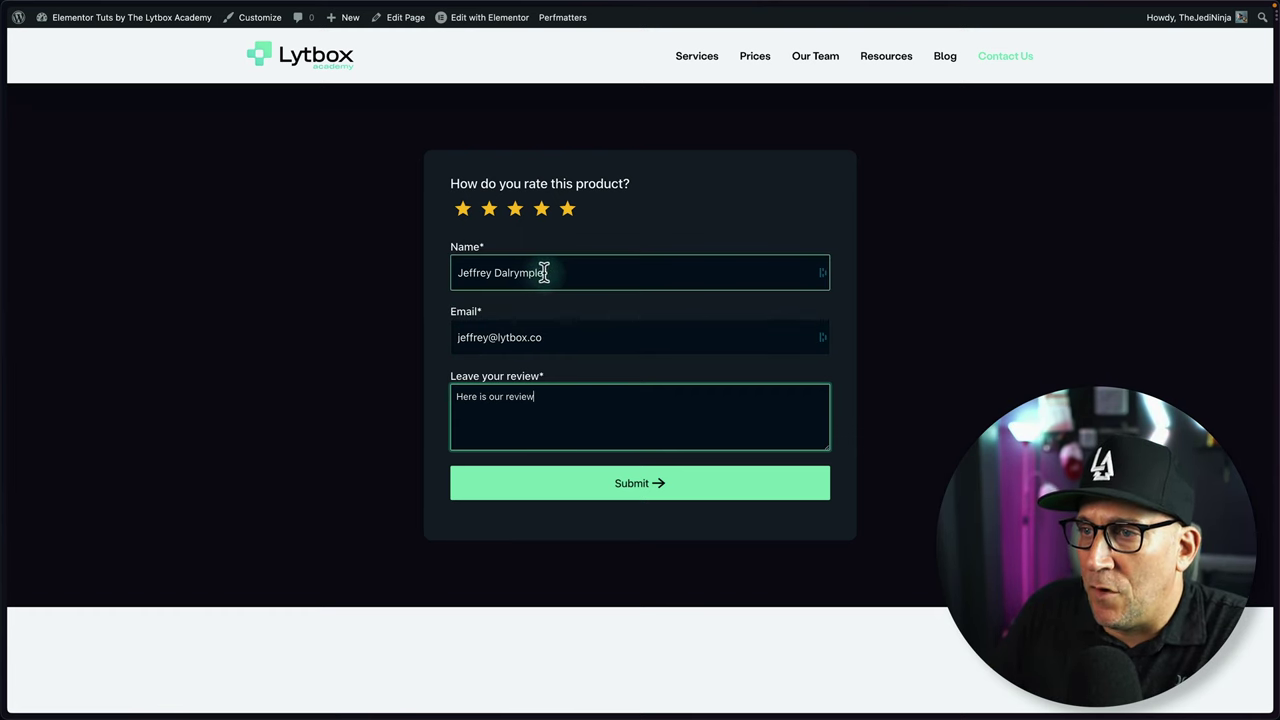
# Step: Check how the filled Name, Email and review fields look in their focused and unfocused states
pyautogui.click(522, 338)
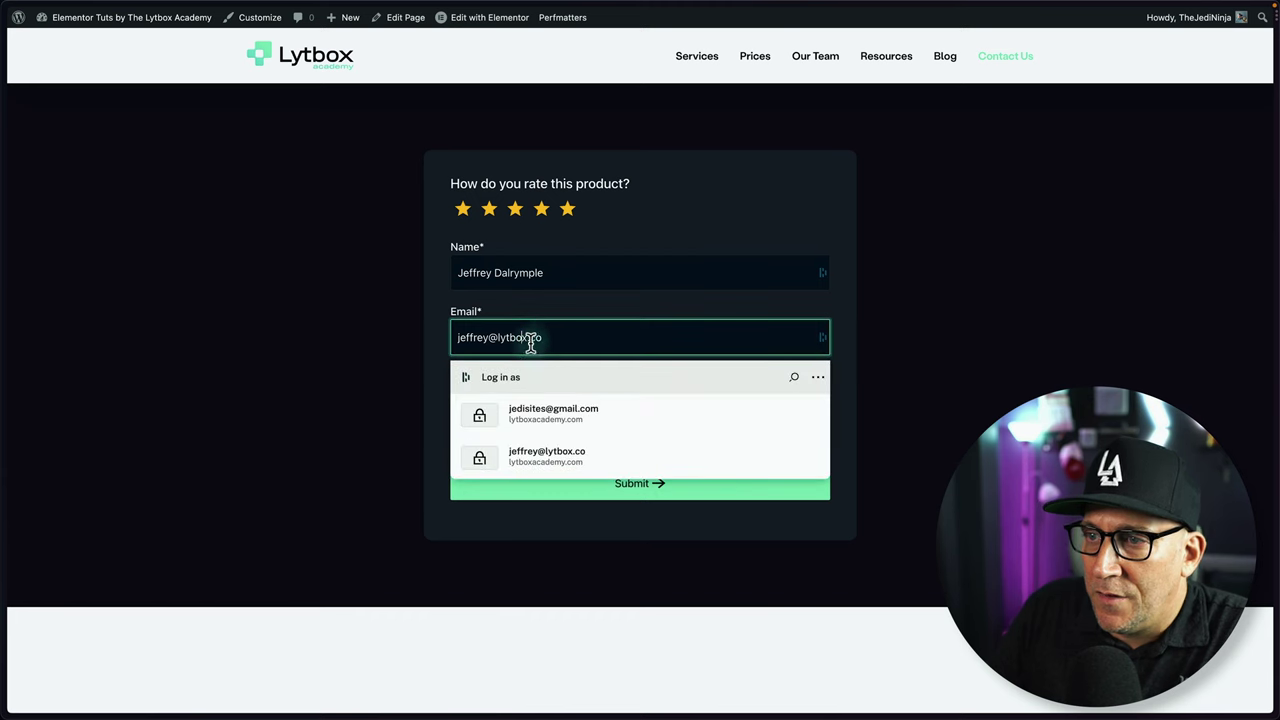
pyautogui.click(606, 272)
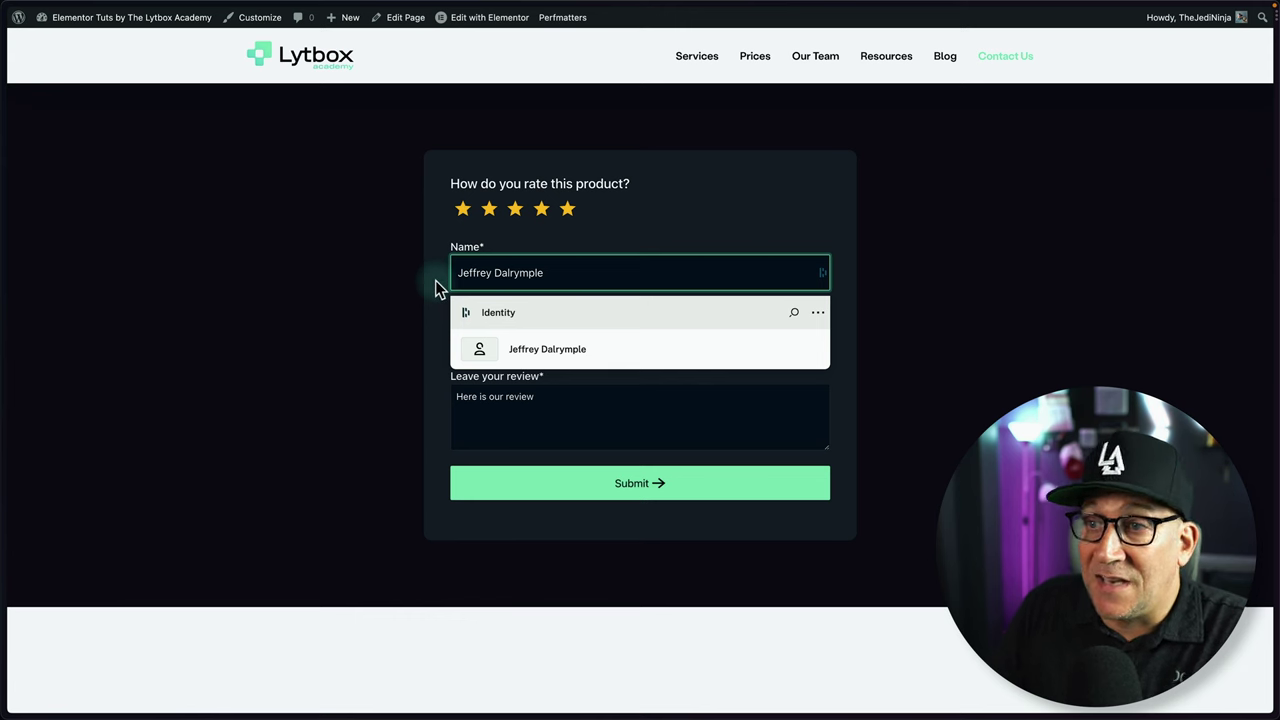
pyautogui.click(436, 282)
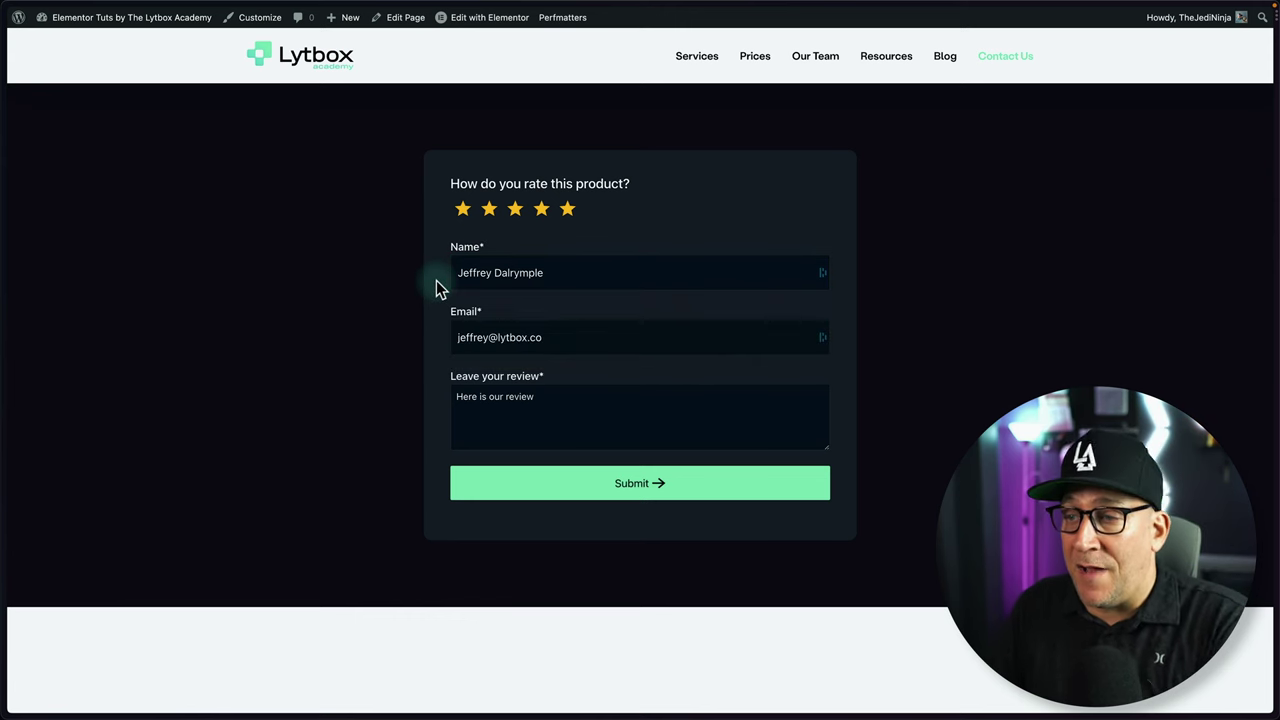
pyautogui.click(514, 396)
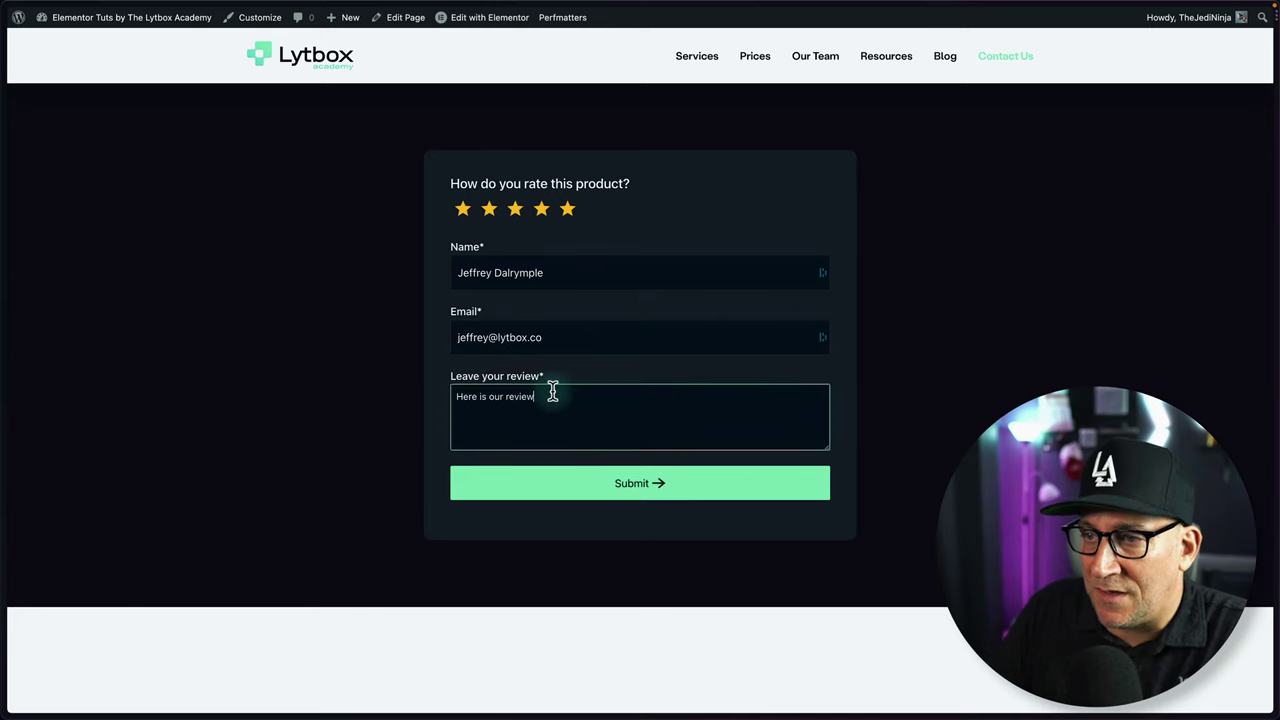
pyautogui.click(553, 393)
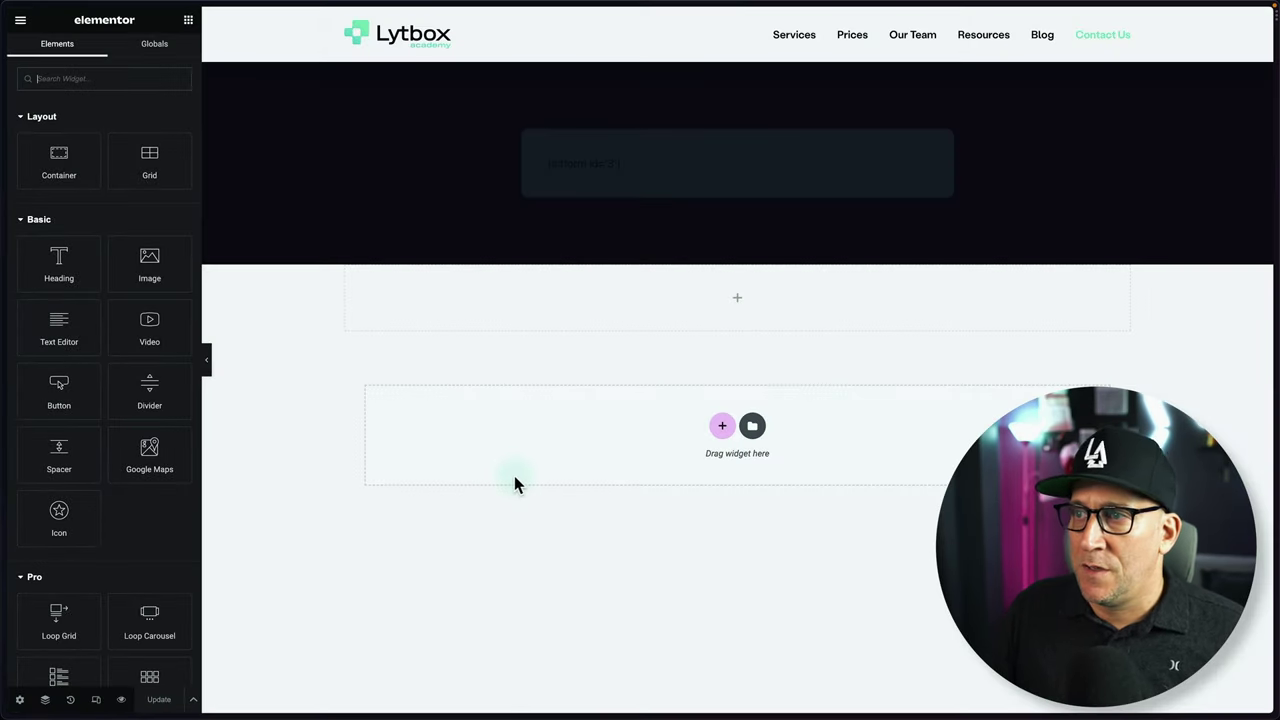
# Step: Return to the Elementor editor, select the Shortcode widget and reapply its shortcode to render the form
pyautogui.click(628, 163)
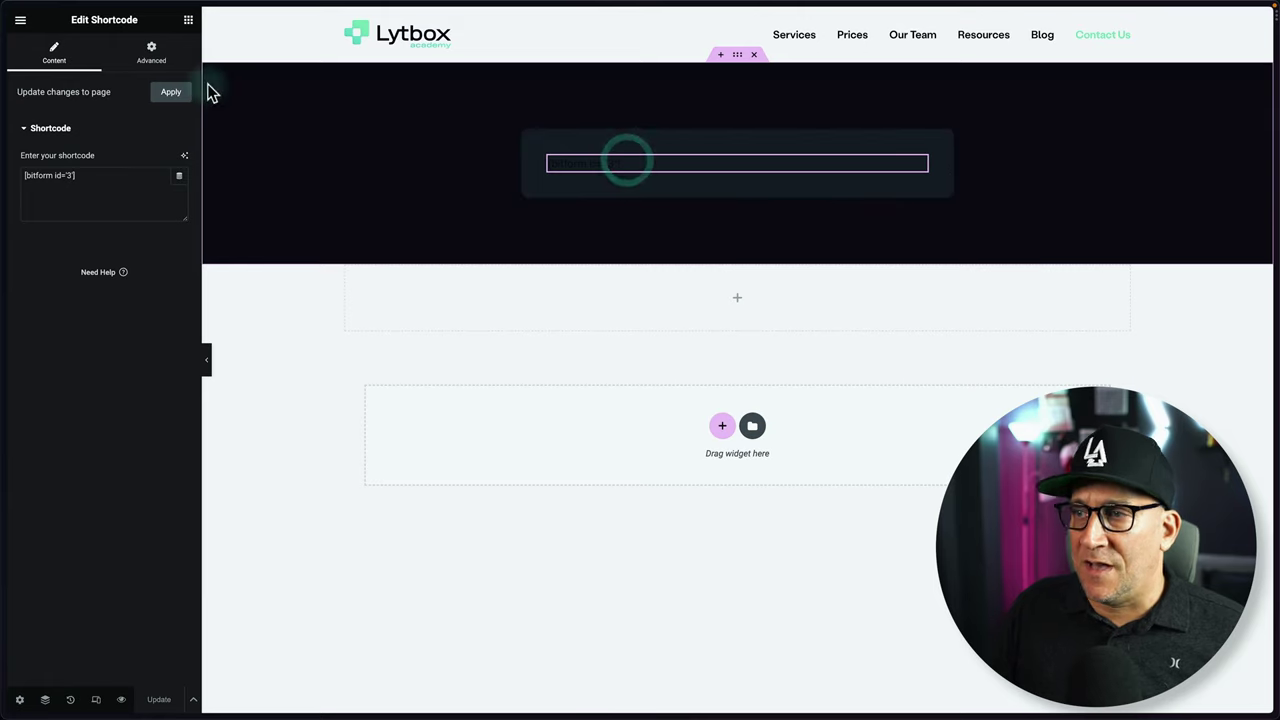
pyautogui.click(176, 90)
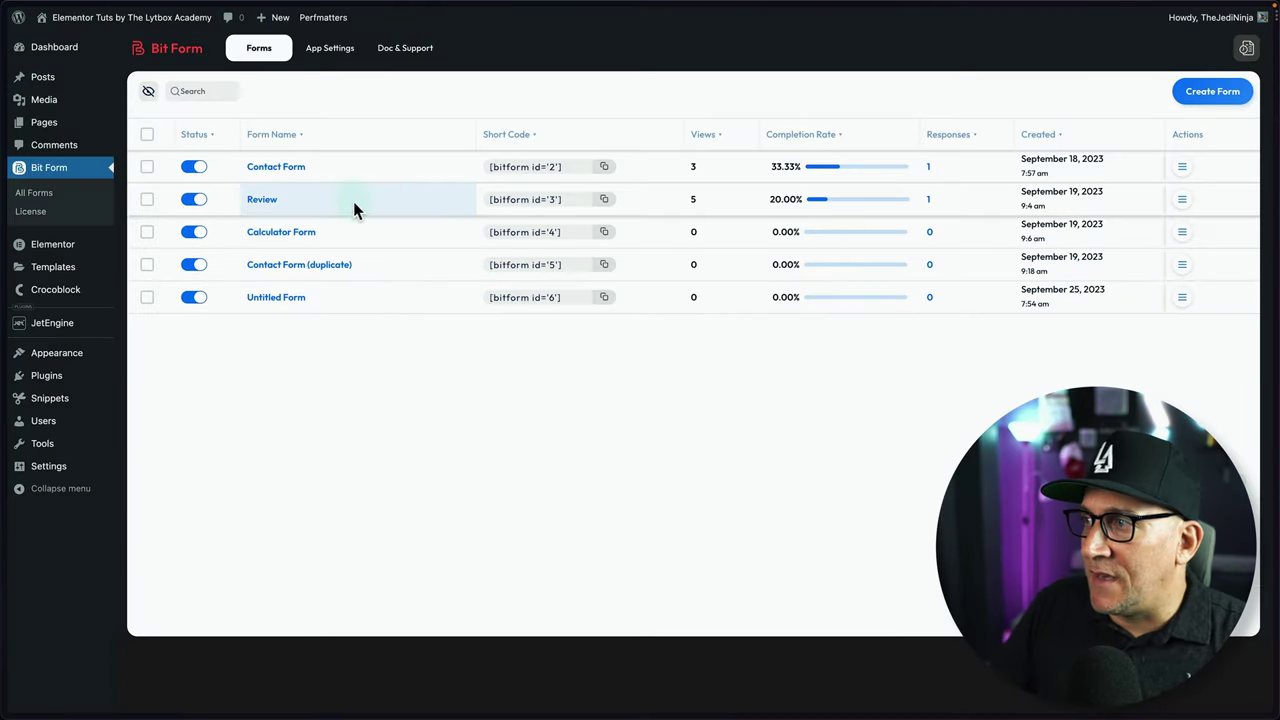
# Step: Open Untitled Form for editing from the Bit Form forms list, and view its responses and form settings
pyautogui.click(1181, 300)
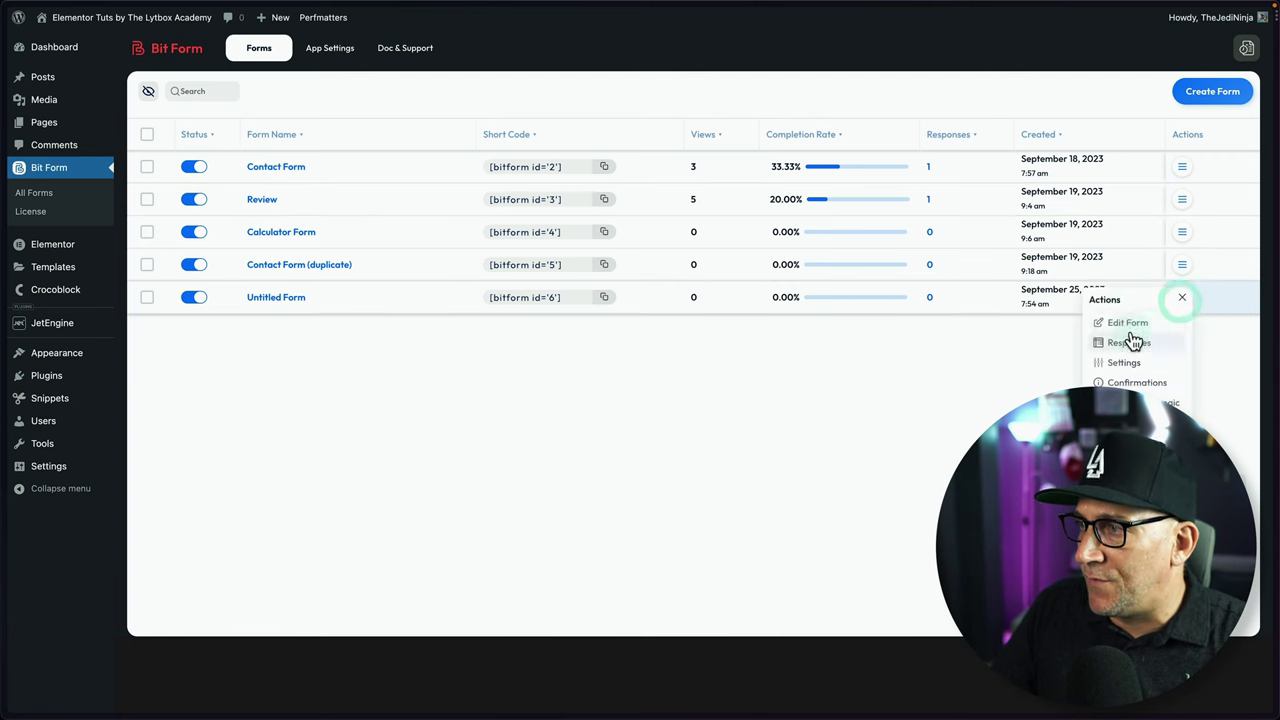
pyautogui.click(1127, 324)
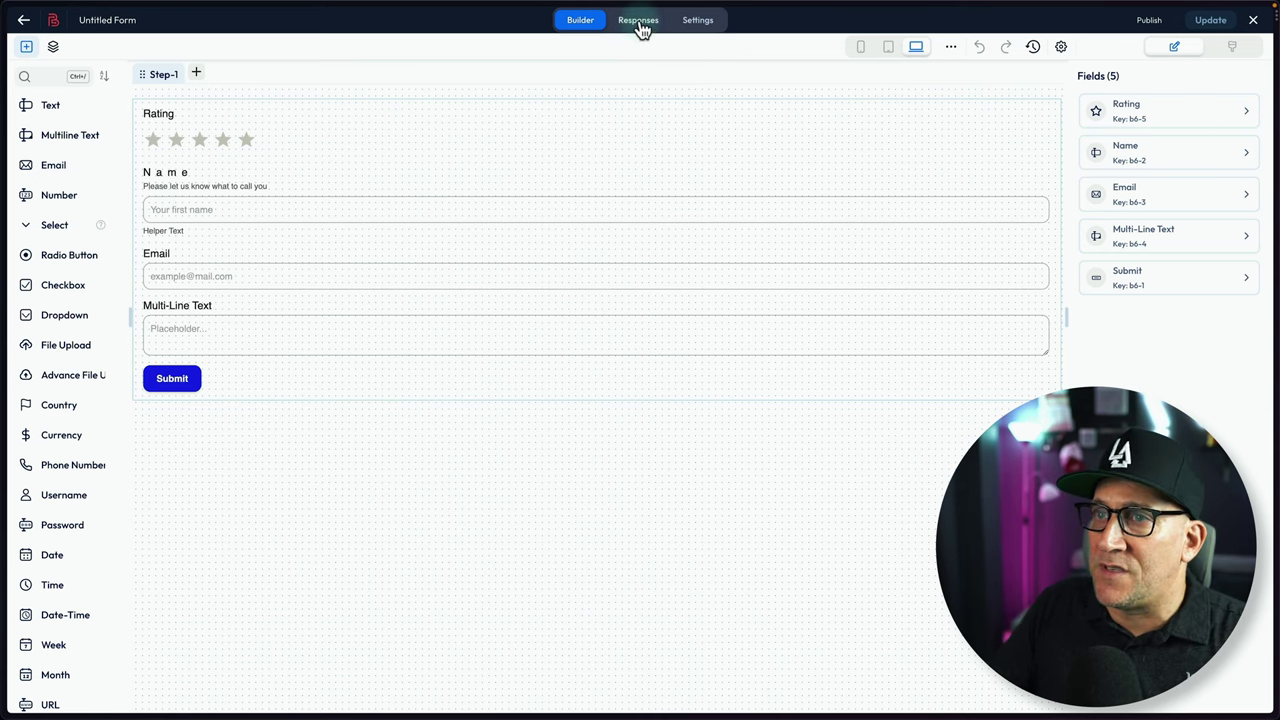
pyautogui.click(639, 24)
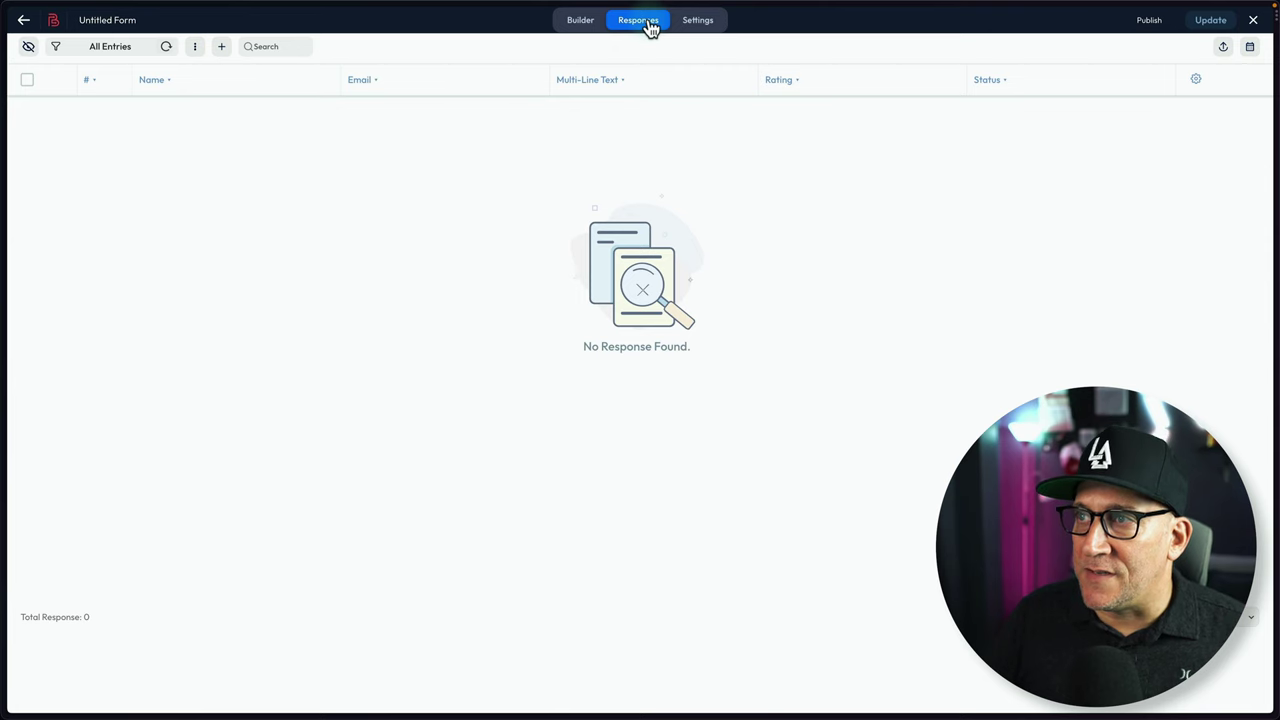
pyautogui.click(709, 28)
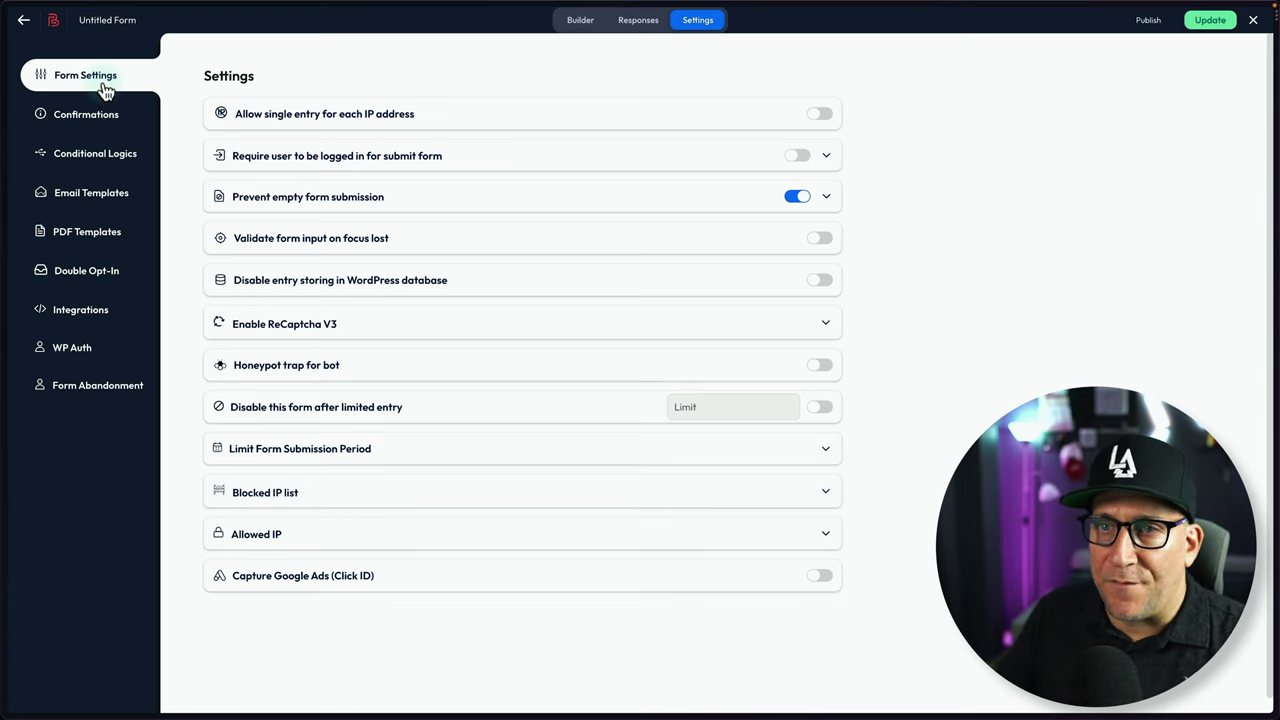
# Step: Examine the confirmation settings, including the Form Success Message's style, type, animation and text options, and collapse them
pyautogui.click(88, 118)
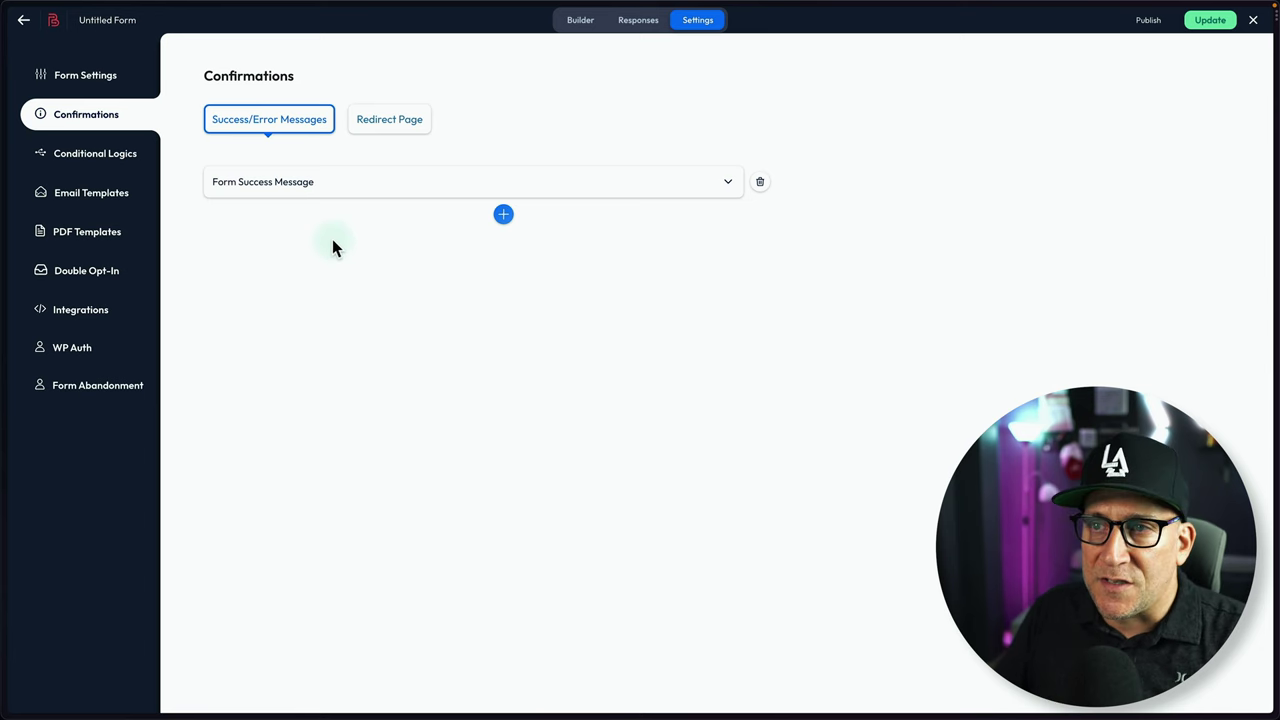
pyautogui.click(372, 192)
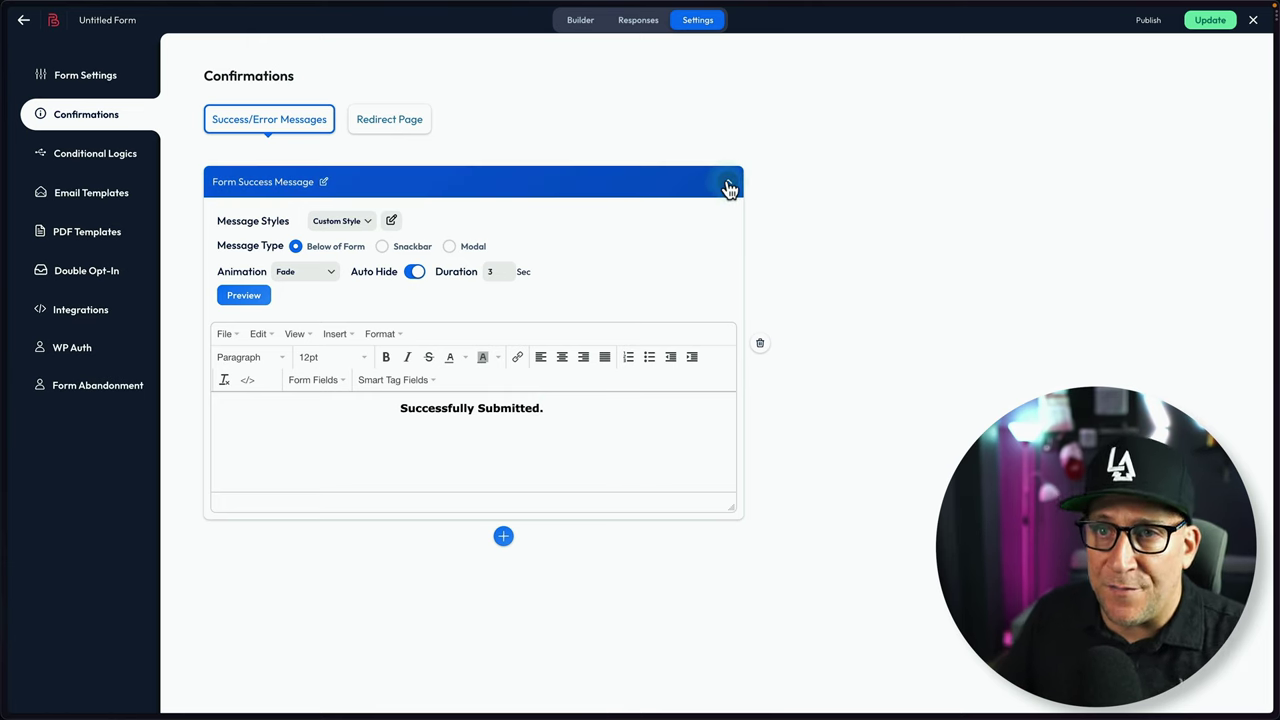
pyautogui.click(728, 189)
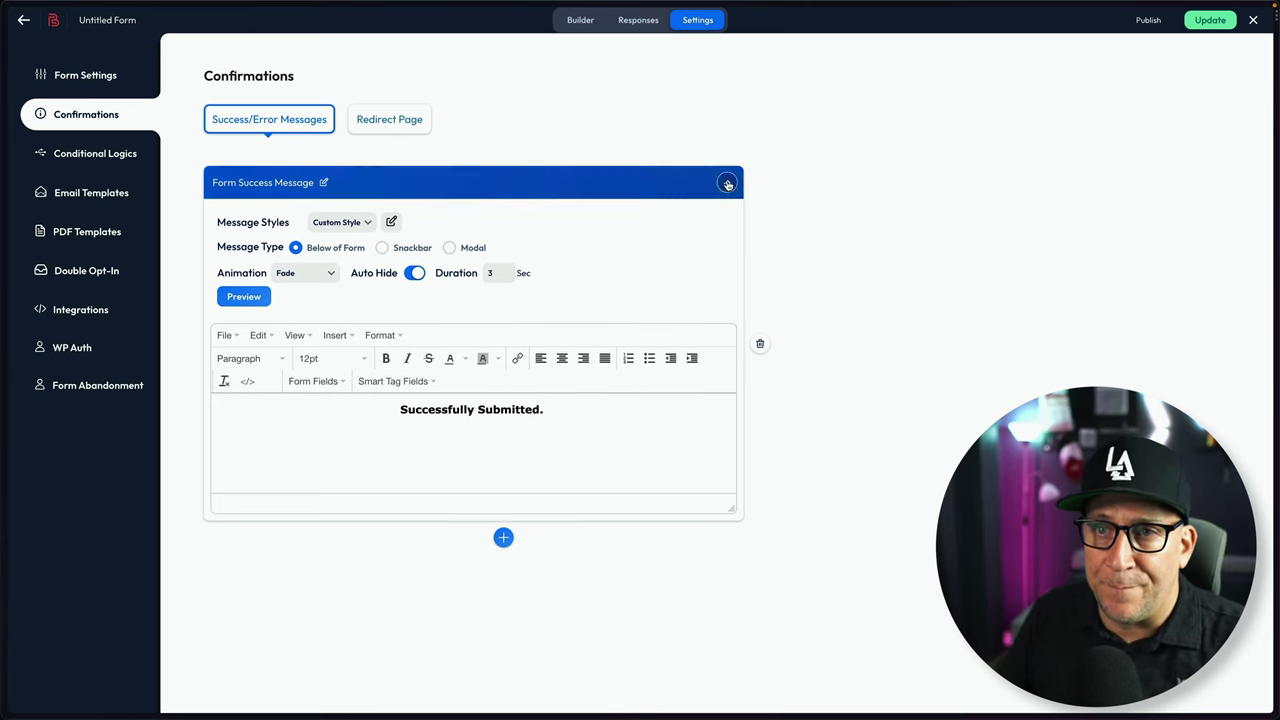
# Step: Add a new conditional logic action, look through its run, effect, behaviour and If/Then options, and collapse it
pyautogui.click(86, 160)
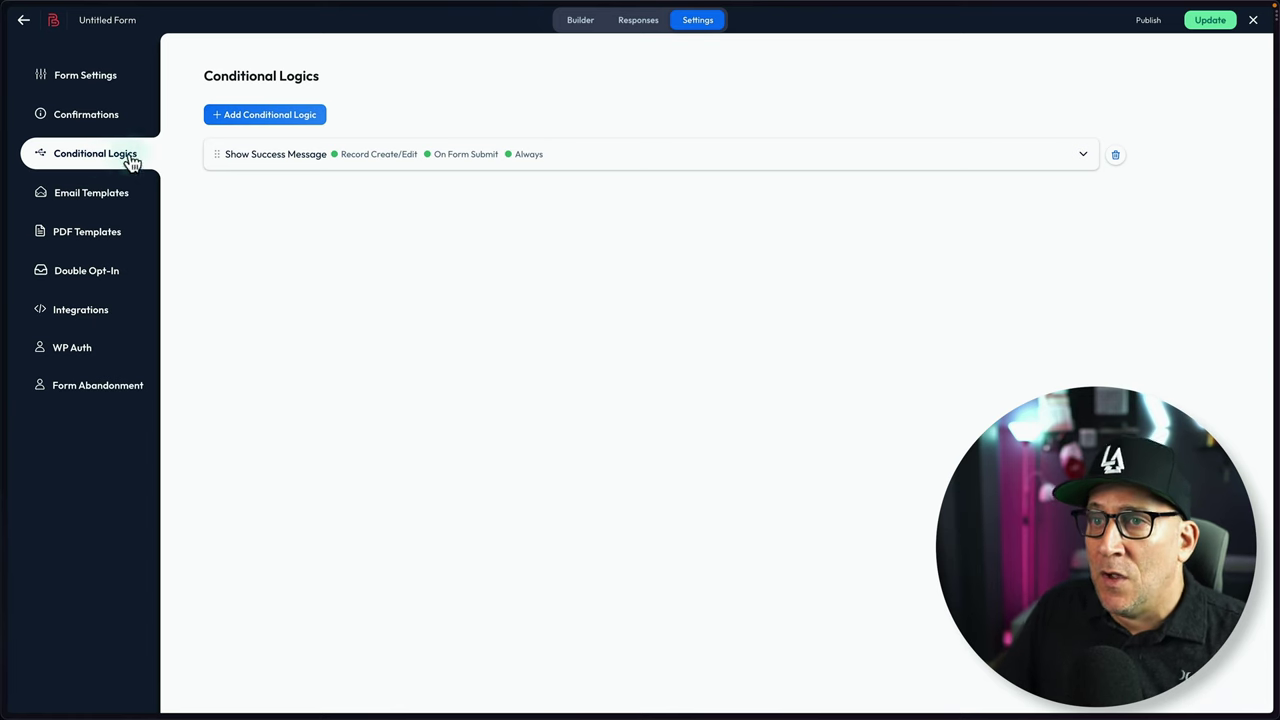
pyautogui.click(229, 122)
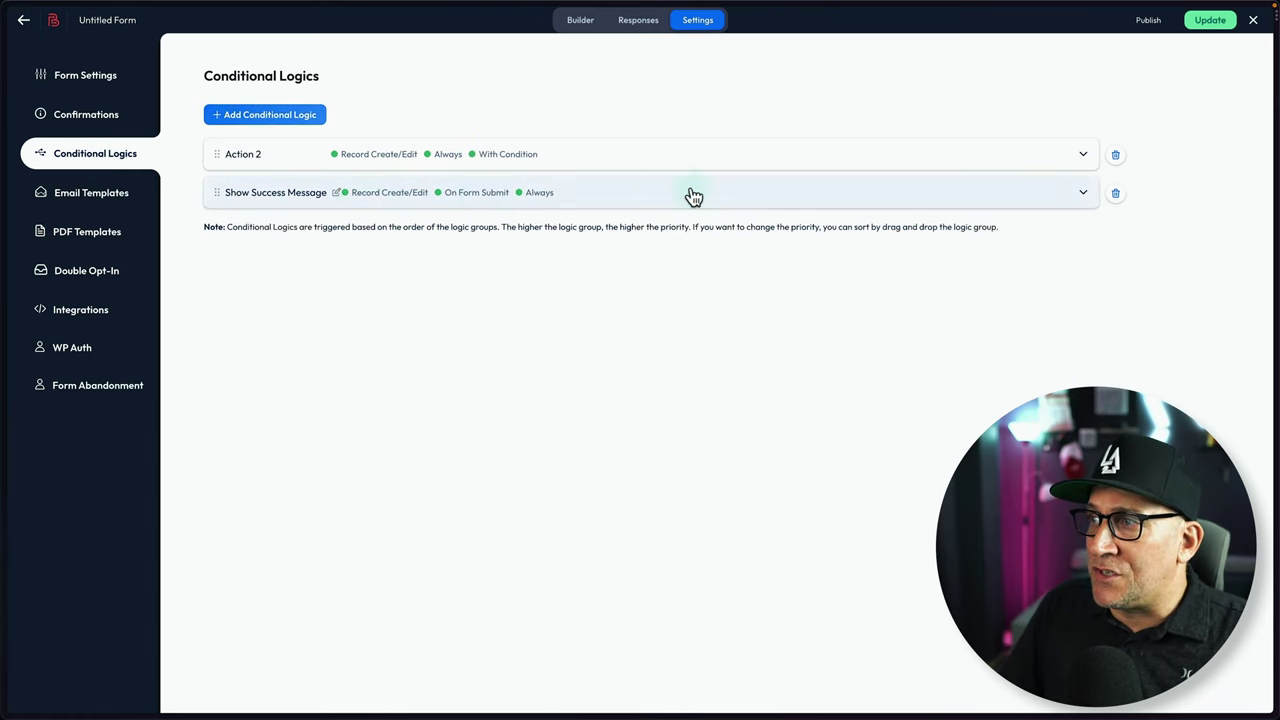
pyautogui.click(1074, 160)
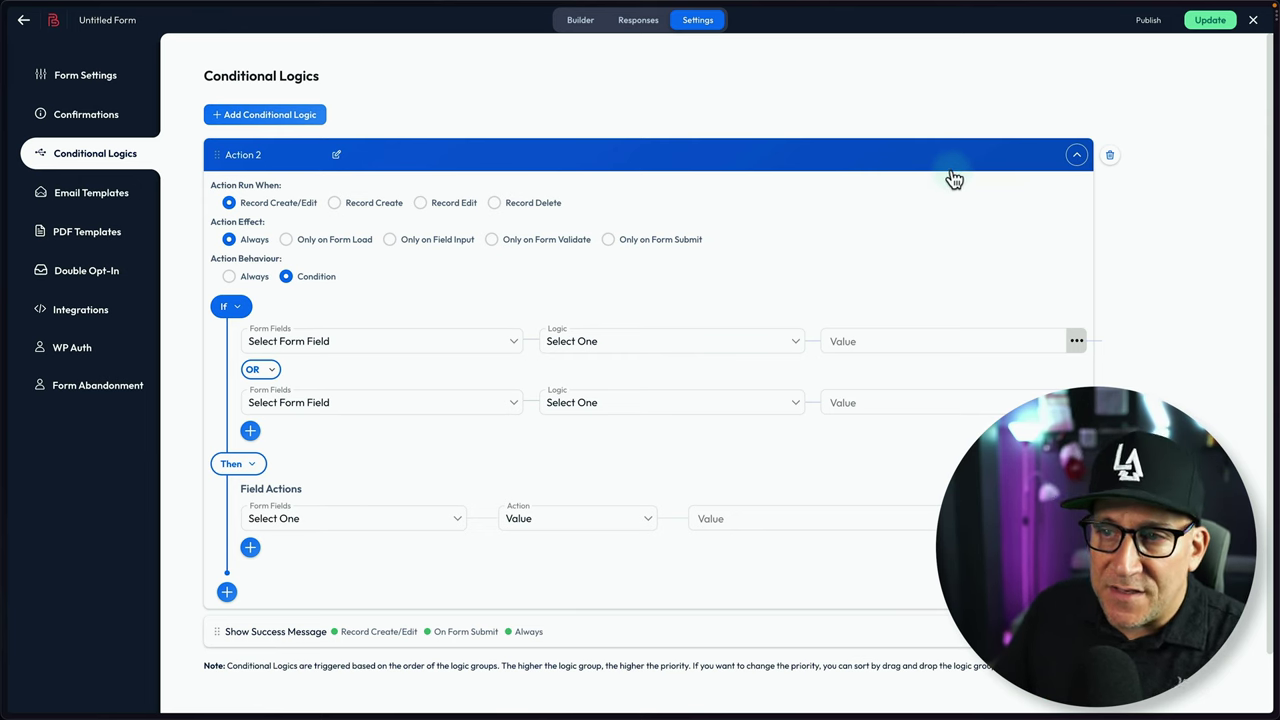
pyautogui.scroll(-1, 864, 254)
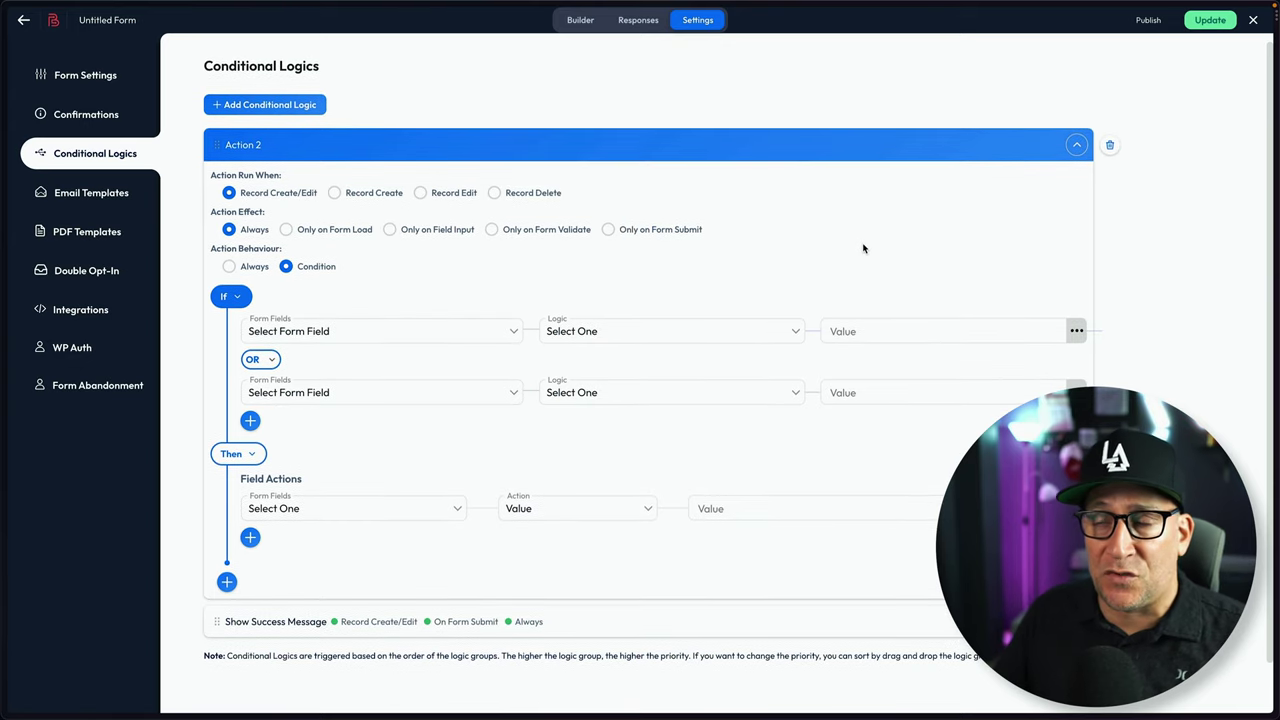
pyautogui.scroll(-1, 862, 242)
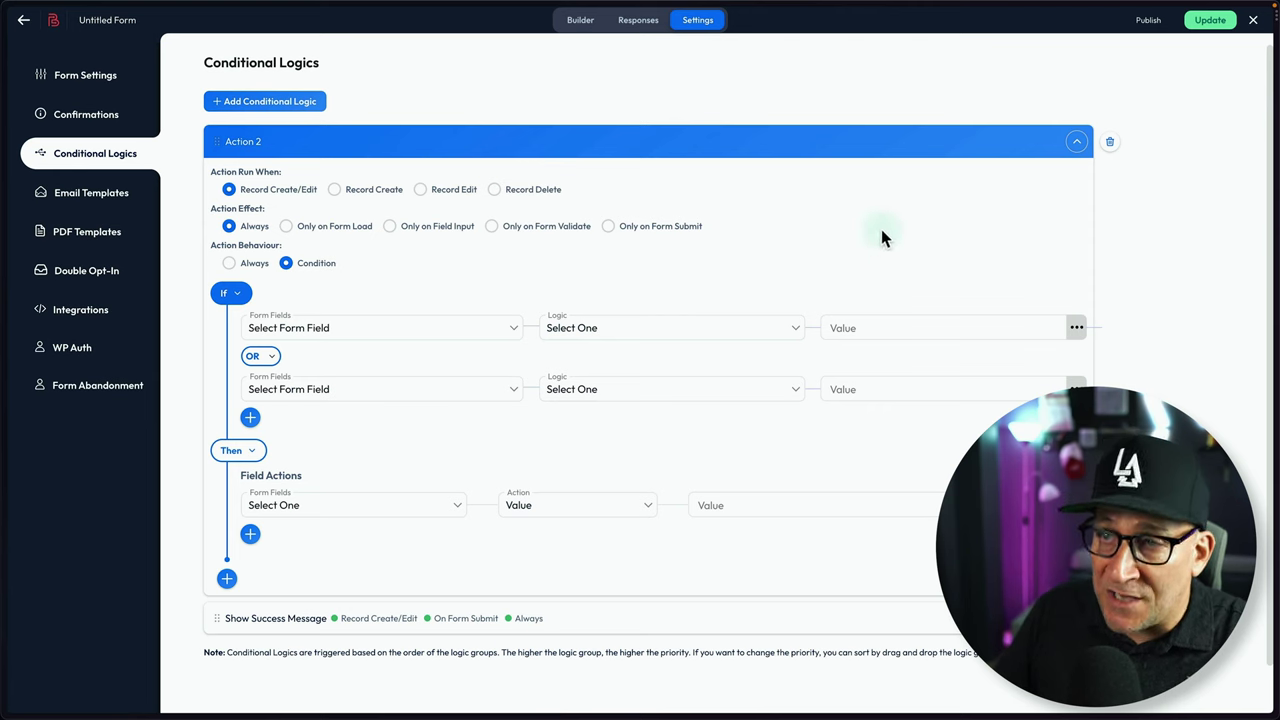
pyautogui.click(1072, 150)
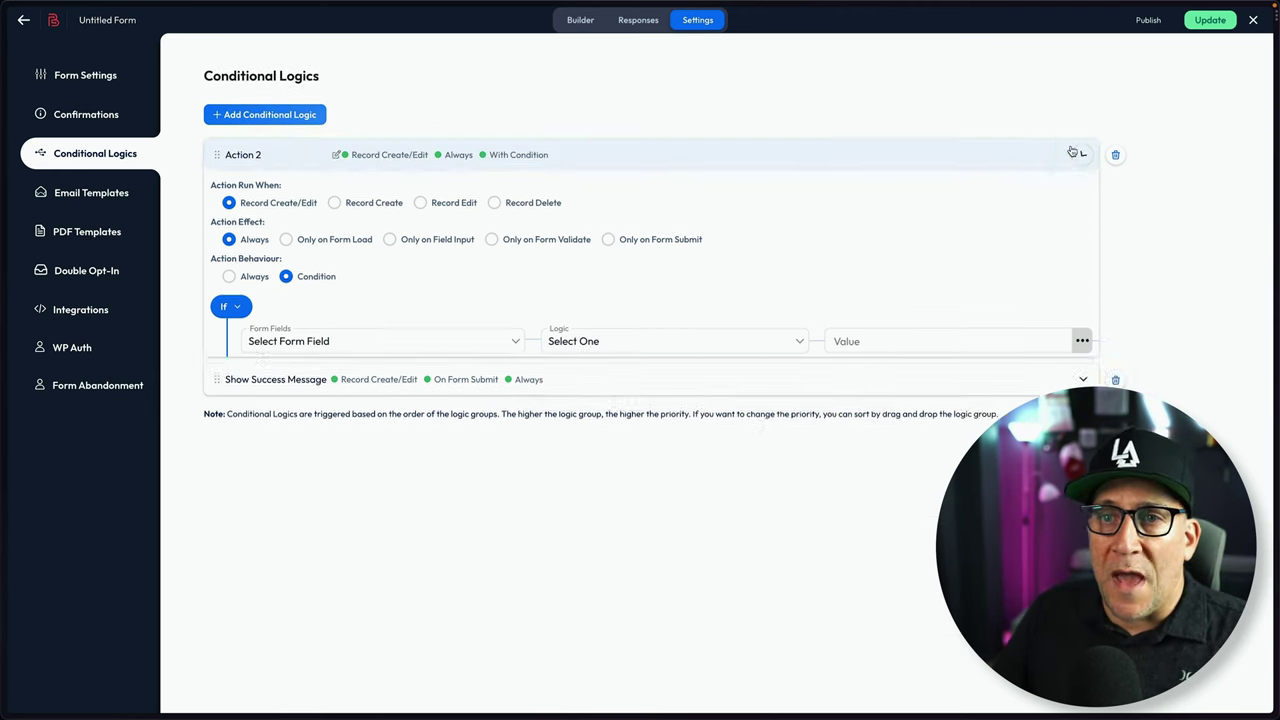
# Step: View the form's Email Templates and PDF Templates settings
pyautogui.click(100, 198)
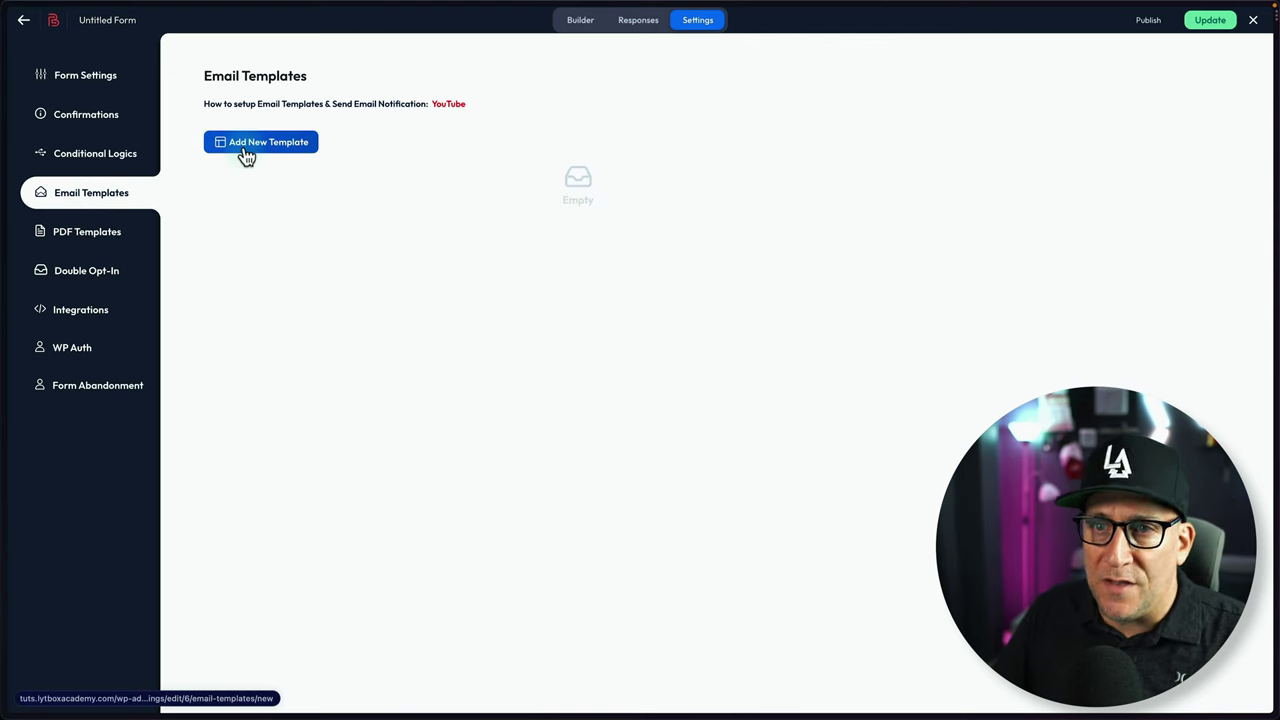
pyautogui.click(81, 242)
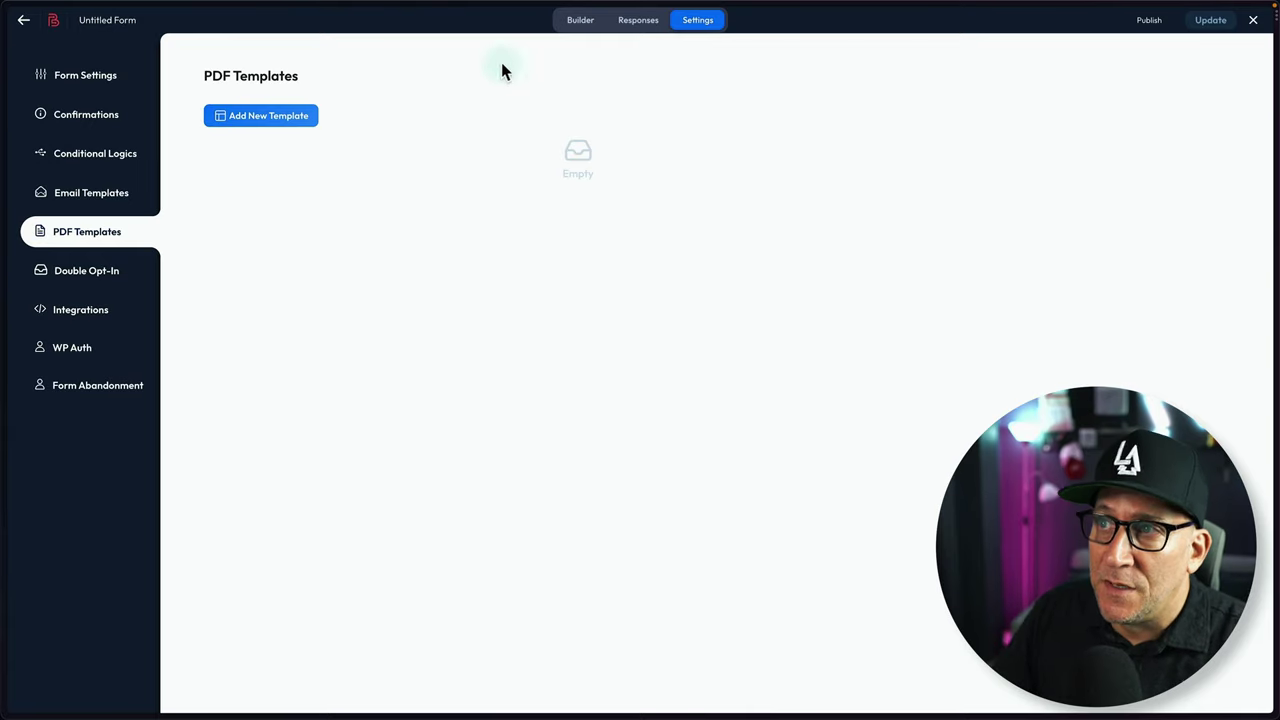
# Step: Return to the form builder, add a Signature field and place it between the Multi-Line Text field and the Submit button
pyautogui.click(582, 21)
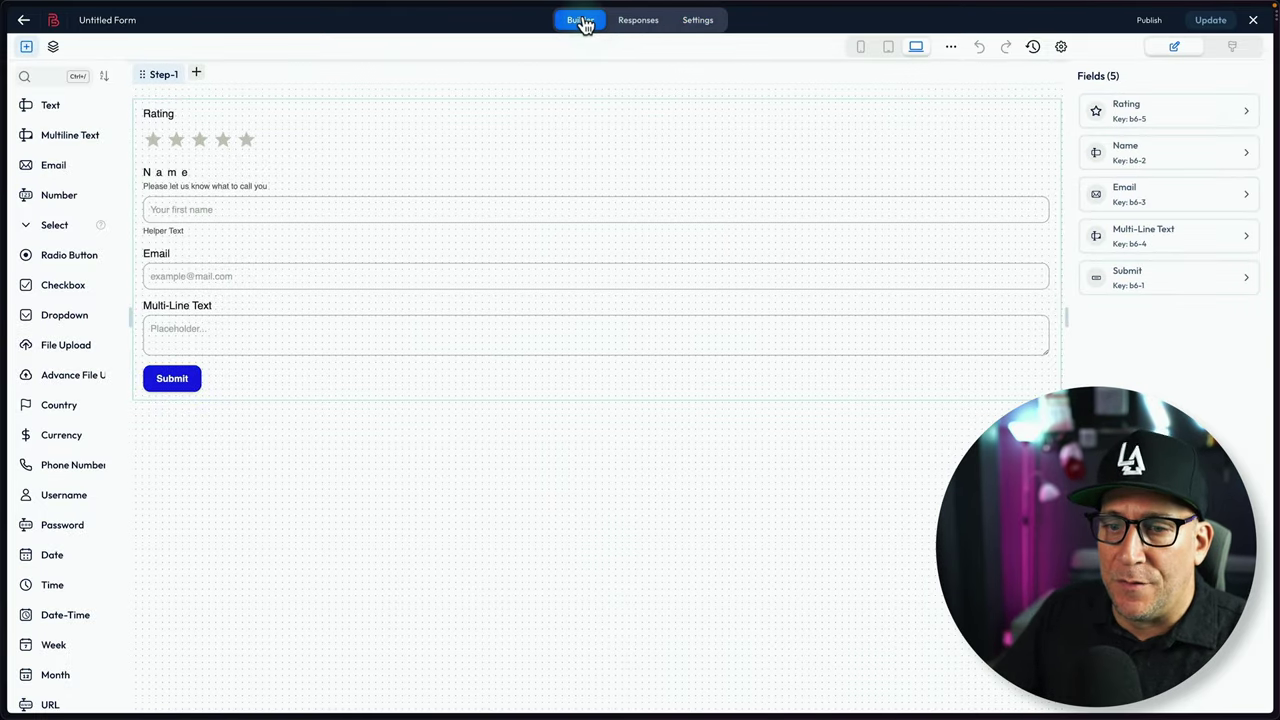
pyautogui.scroll(-6, 82, 400)
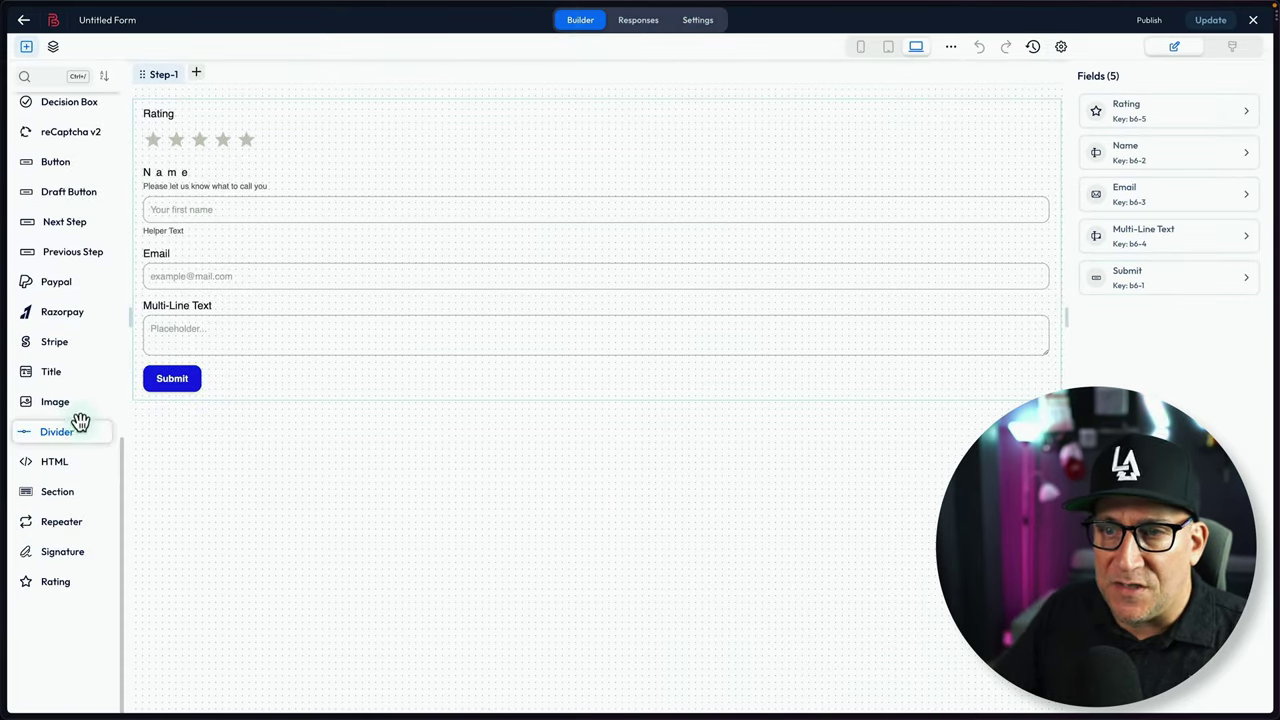
pyautogui.click(40, 569)
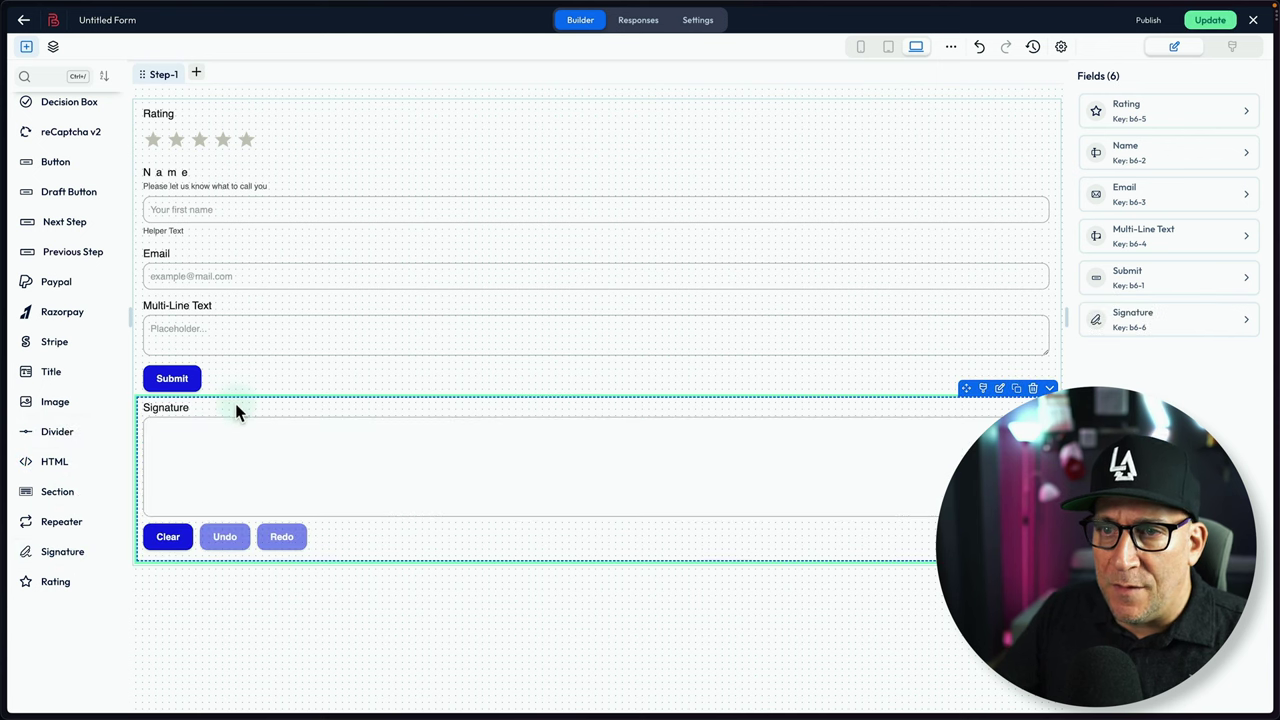
pyautogui.moveTo(236, 410)
pyautogui.mouseDown()
pyautogui.moveTo(240, 350)
pyautogui.moveTo(238, 361)
pyautogui.mouseUp()
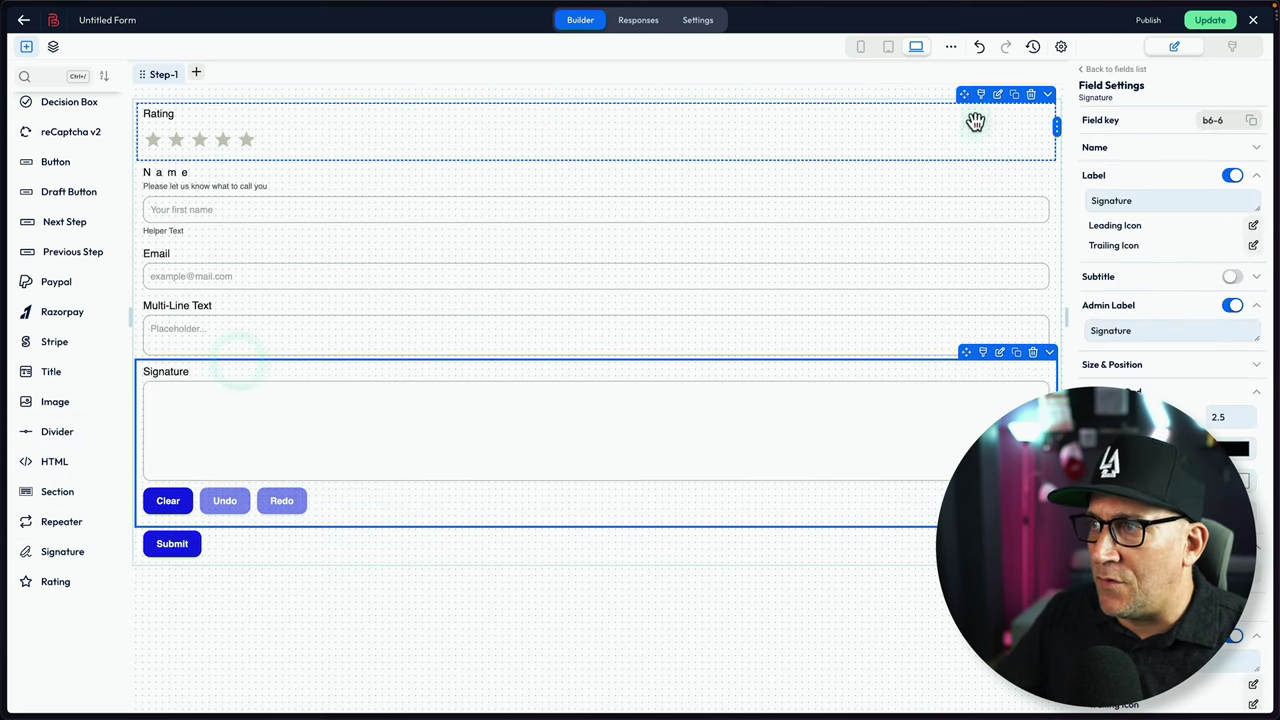
# Step: Delete the Rating field from the form and save the form changes
pyautogui.click(1031, 94)
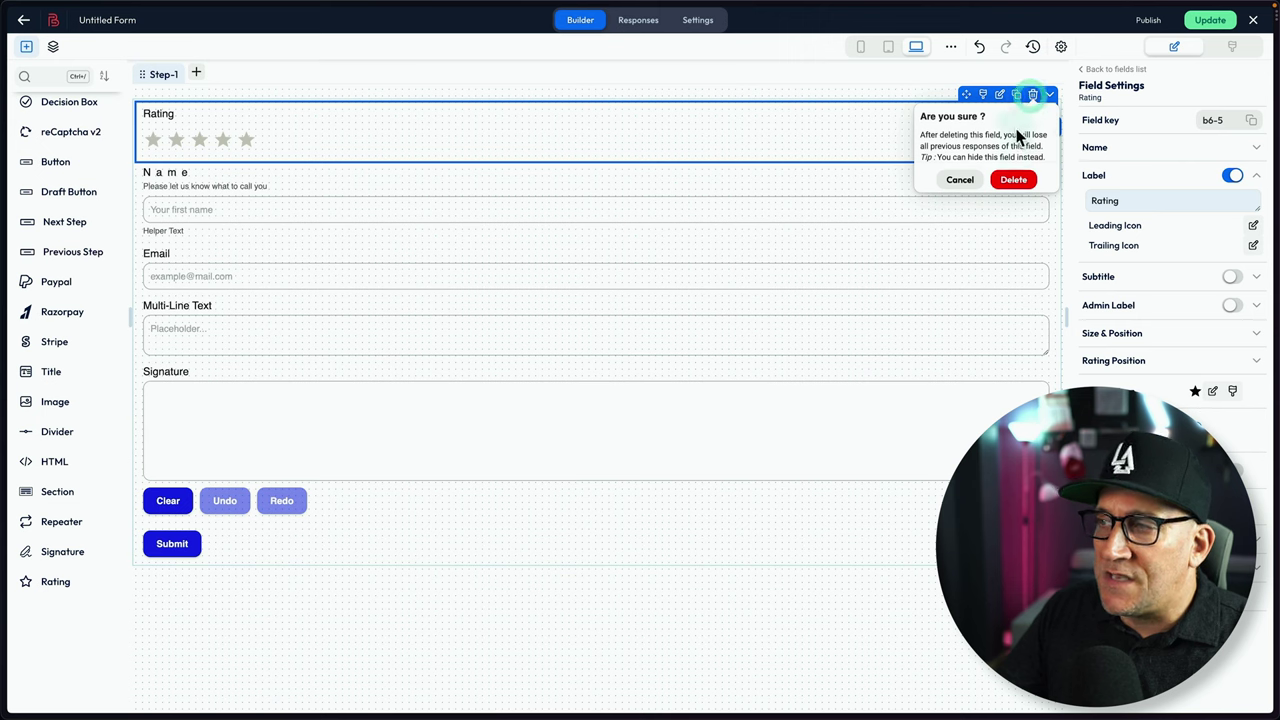
pyautogui.click(1013, 180)
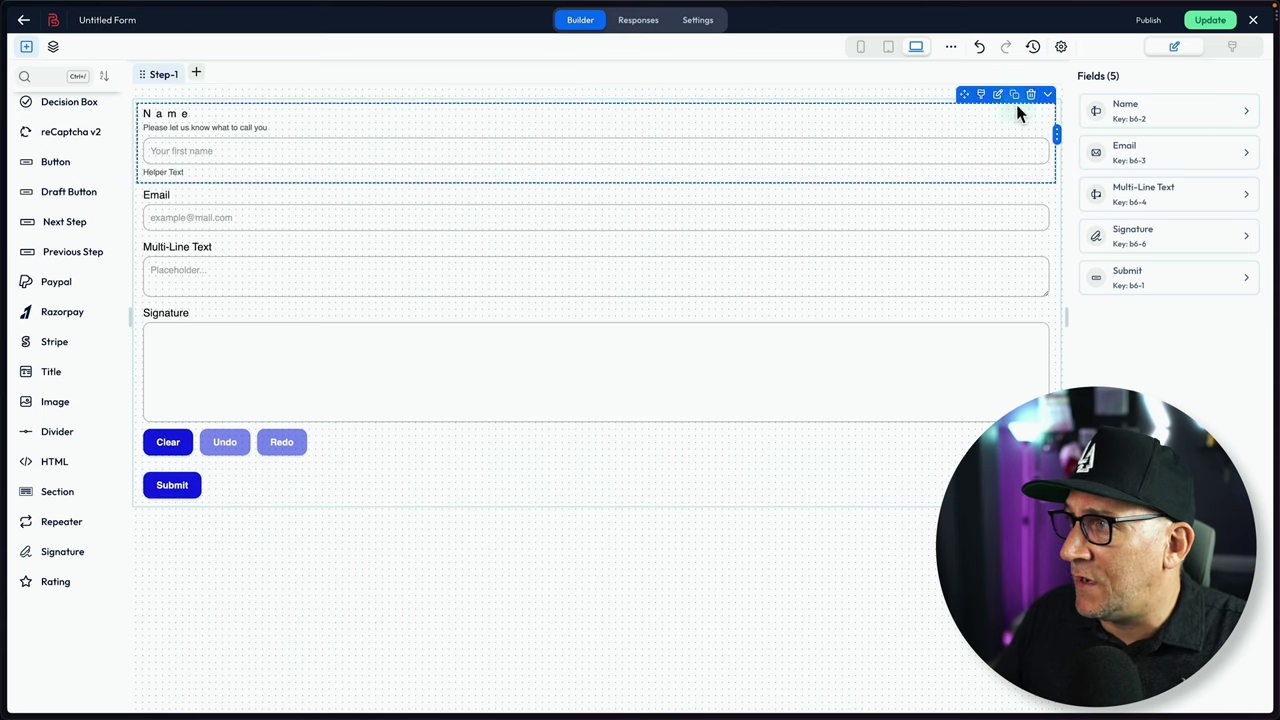
pyautogui.click(1210, 24)
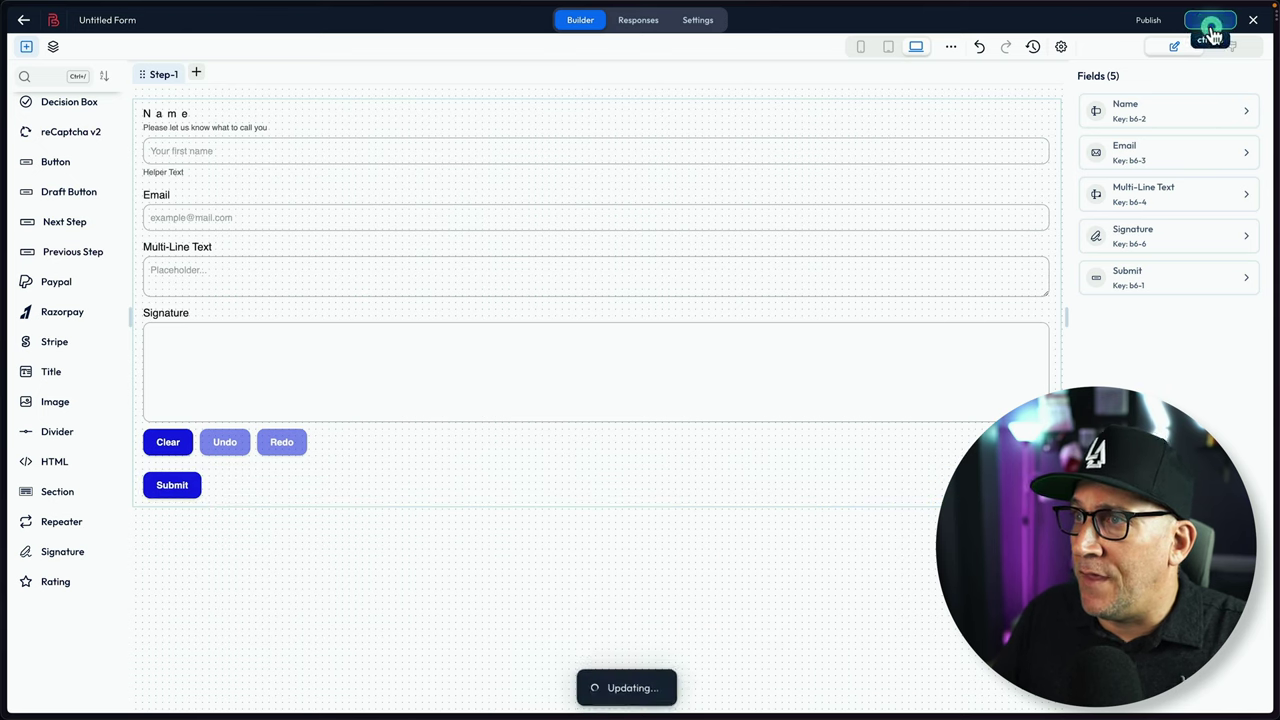
# Step: Open the form's PDF Templates settings and start a new template to view its body editor and override option
pyautogui.click(703, 19)
pyautogui.click(100, 247)
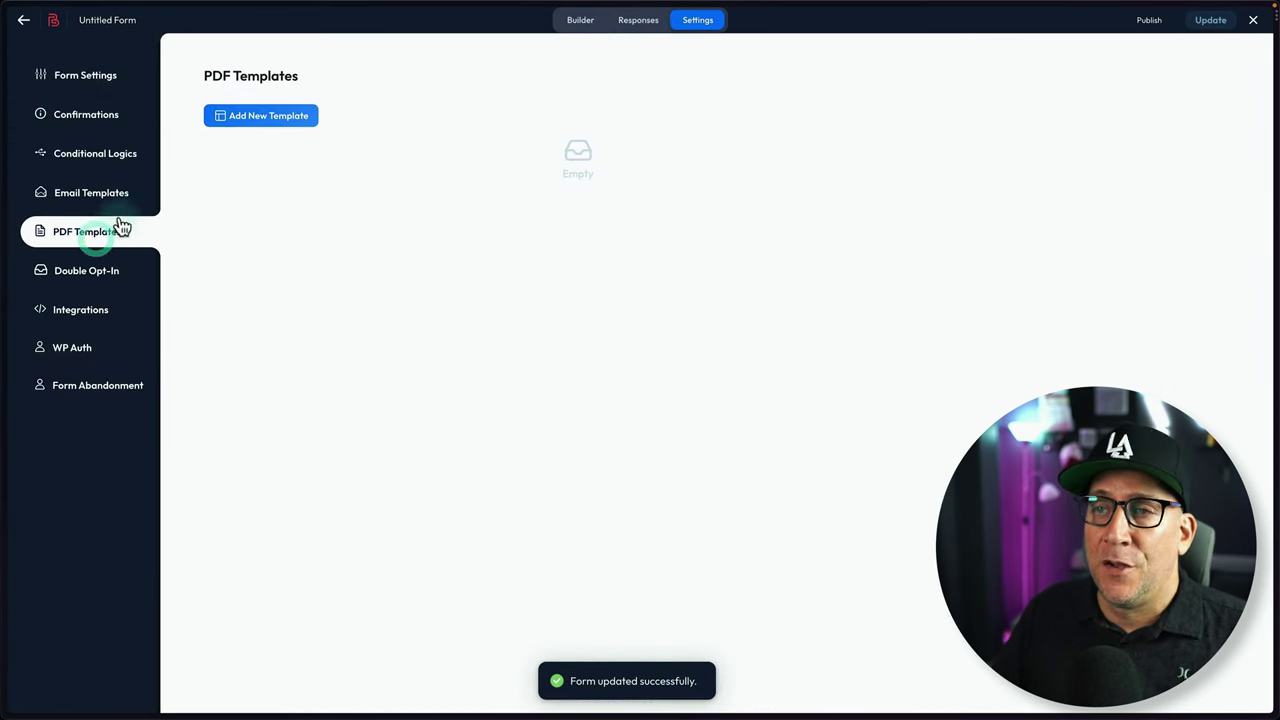
pyautogui.click(255, 116)
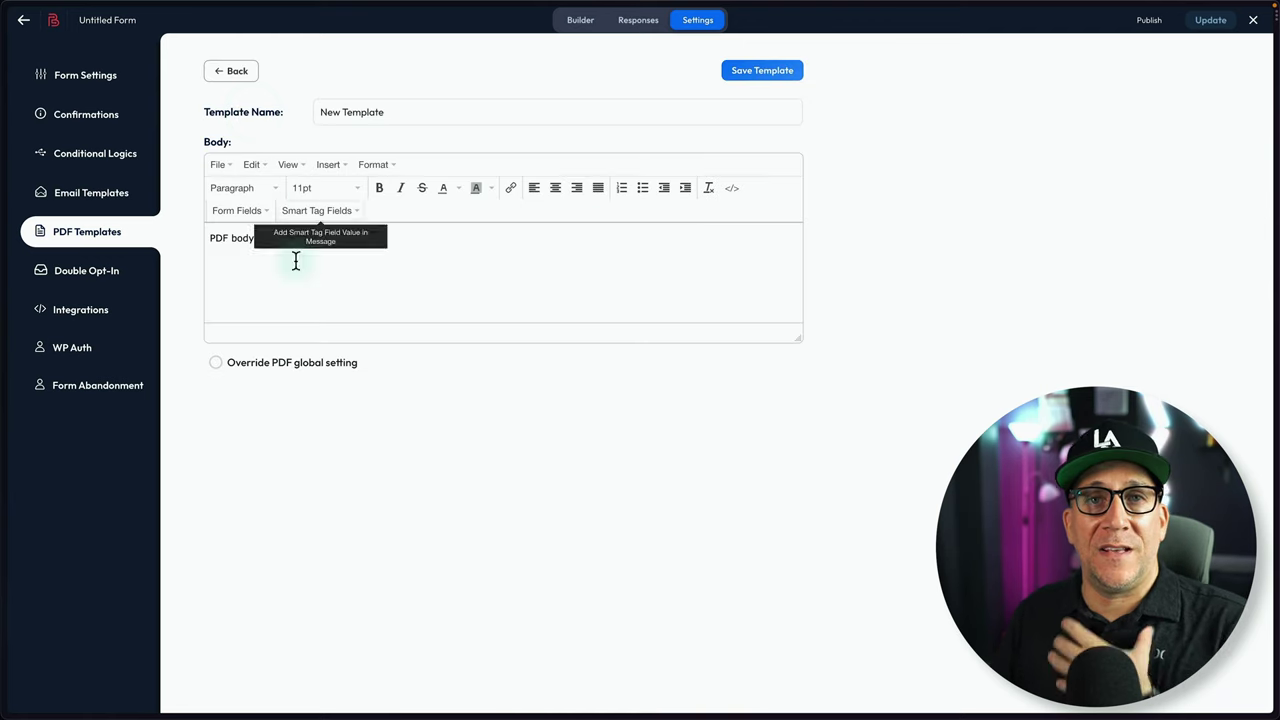
pyautogui.click(347, 396)
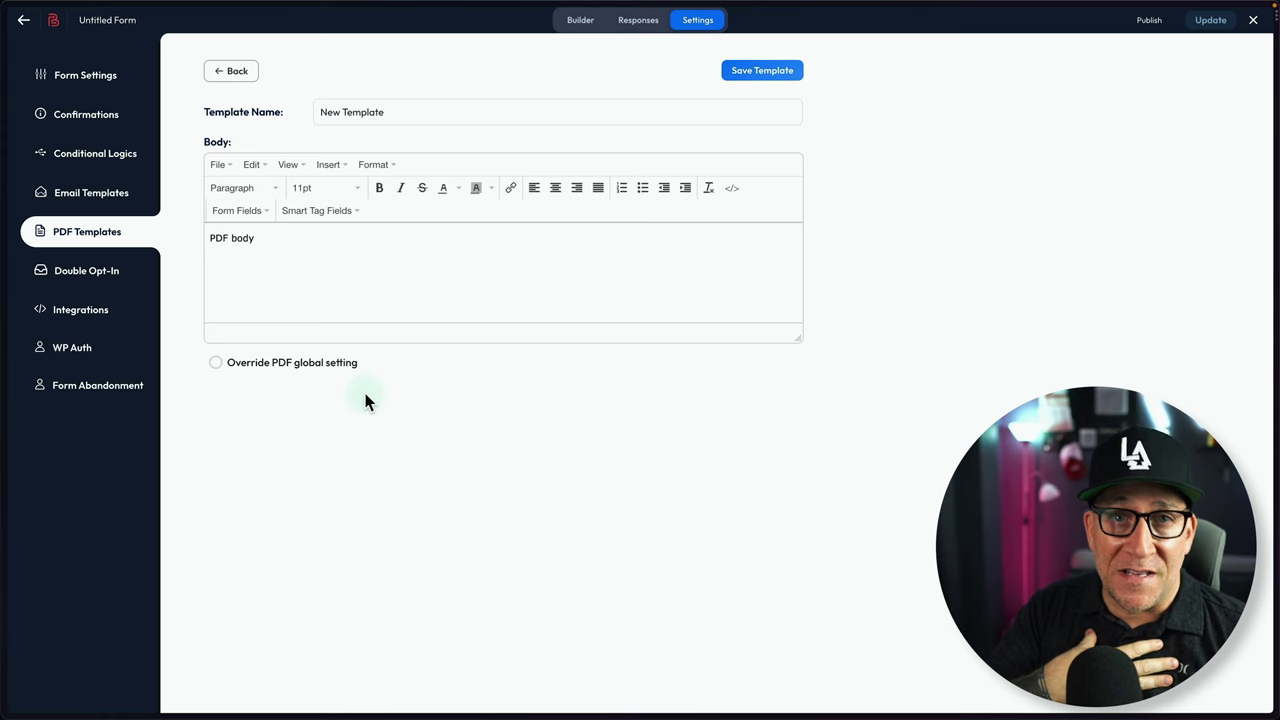
# Step: View the form's Double Opt-In and WP Auth settings and switch on Form Abandonment
pyautogui.click(78, 274)
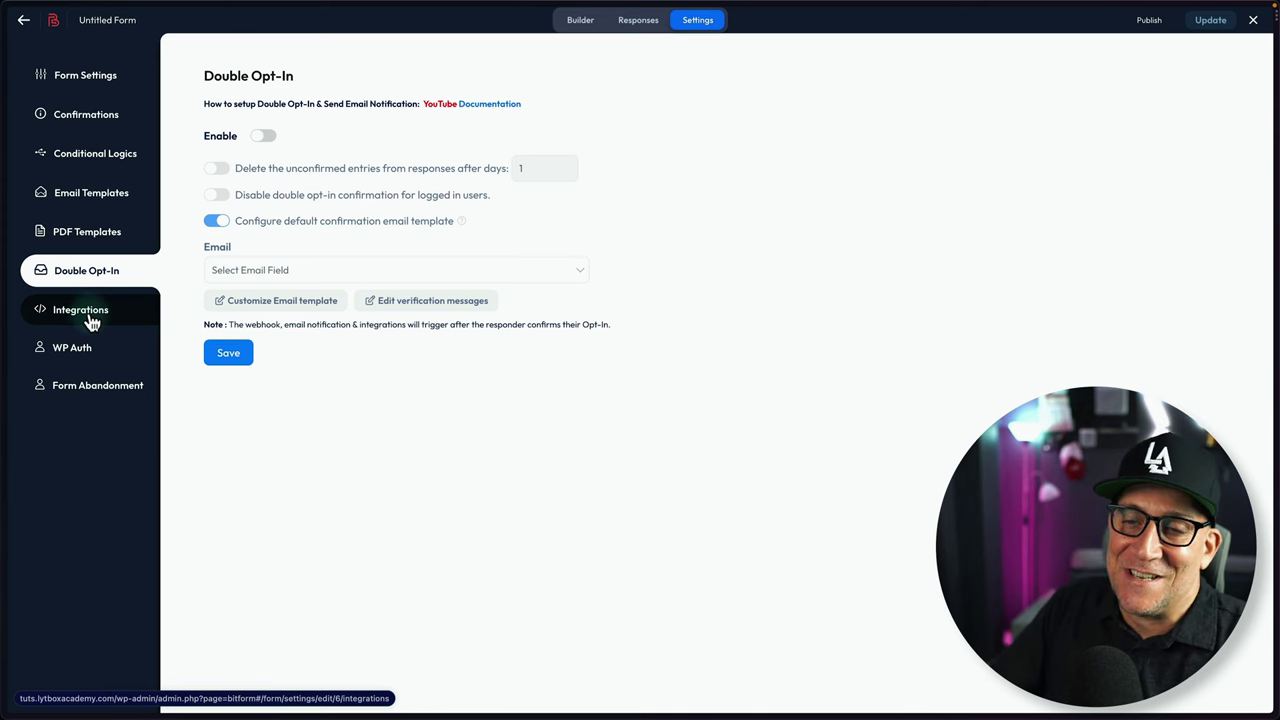
pyautogui.click(86, 356)
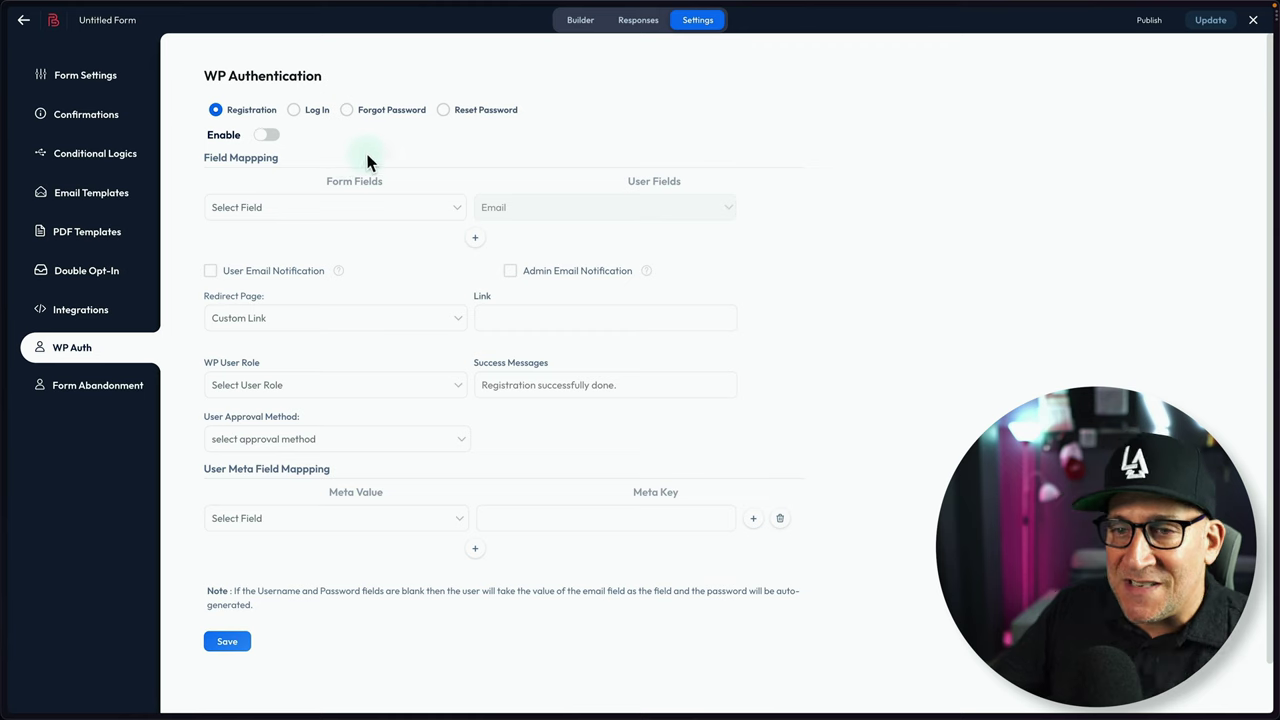
pyautogui.click(100, 387)
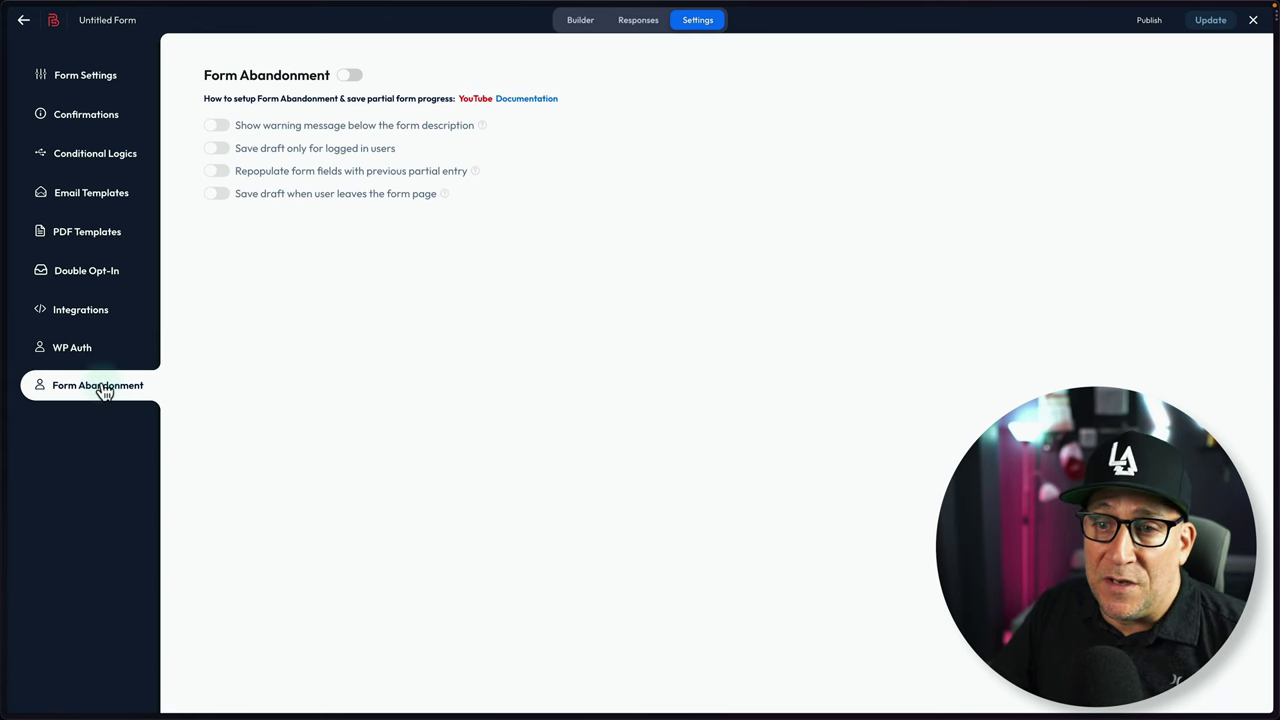
pyautogui.click(349, 75)
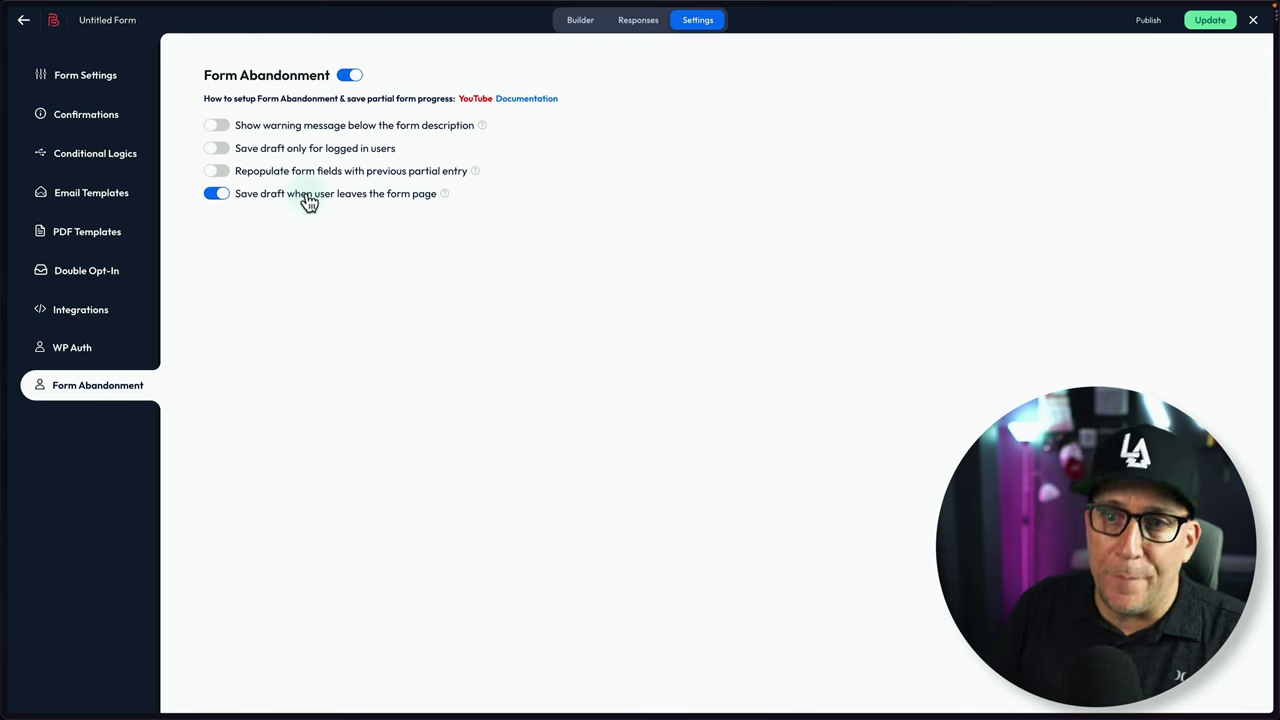
# Step: Browse the full list of available integrations for the form and close it without adding one
pyautogui.click(71, 315)
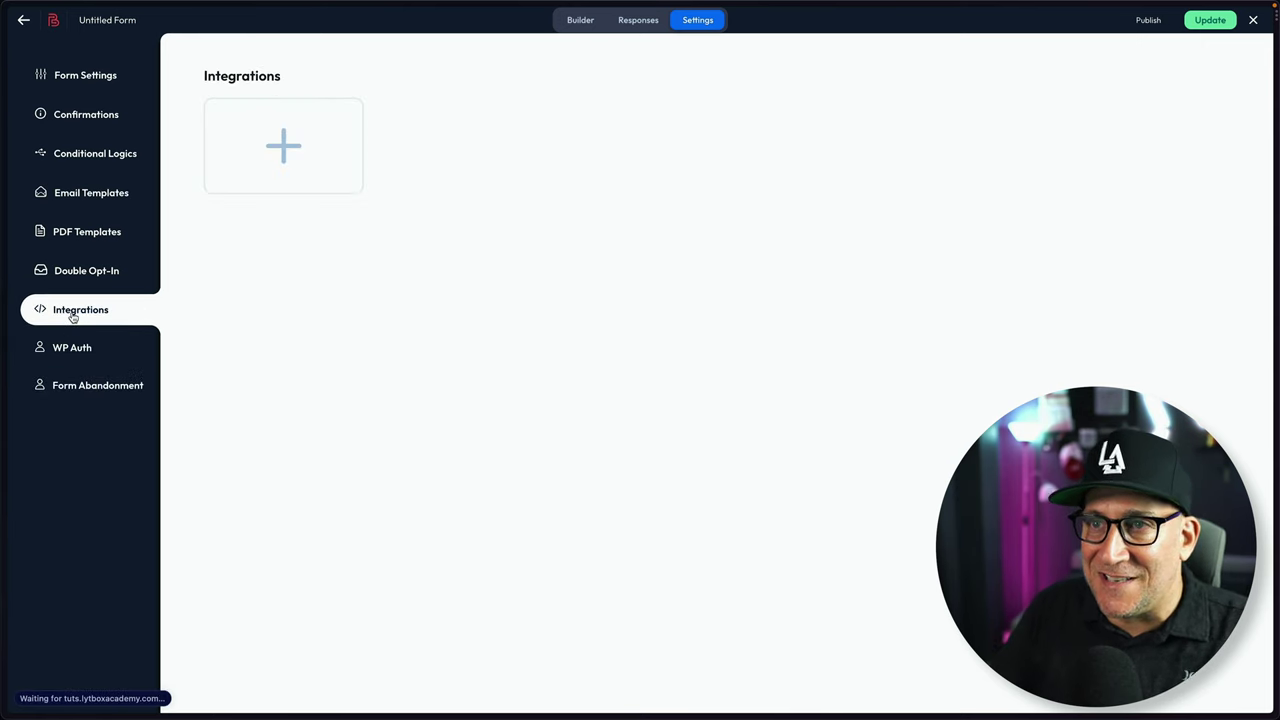
pyautogui.click(284, 146)
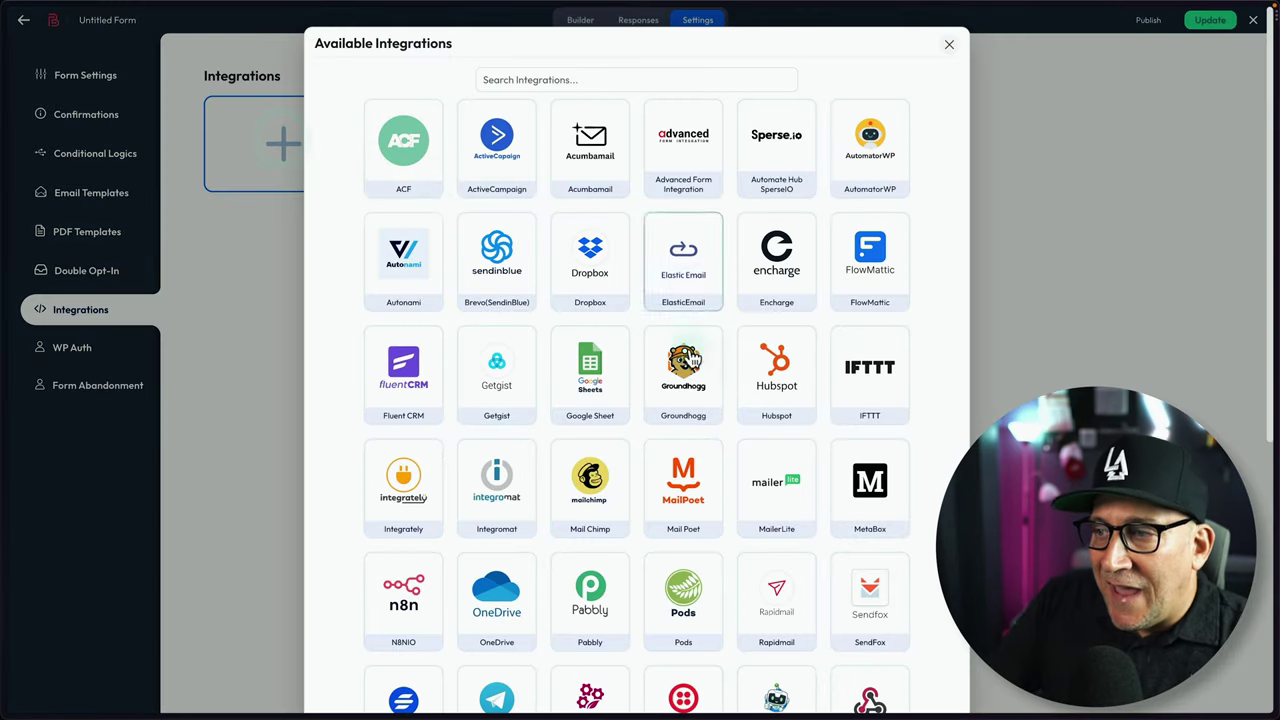
pyautogui.scroll(-5, 705, 431)
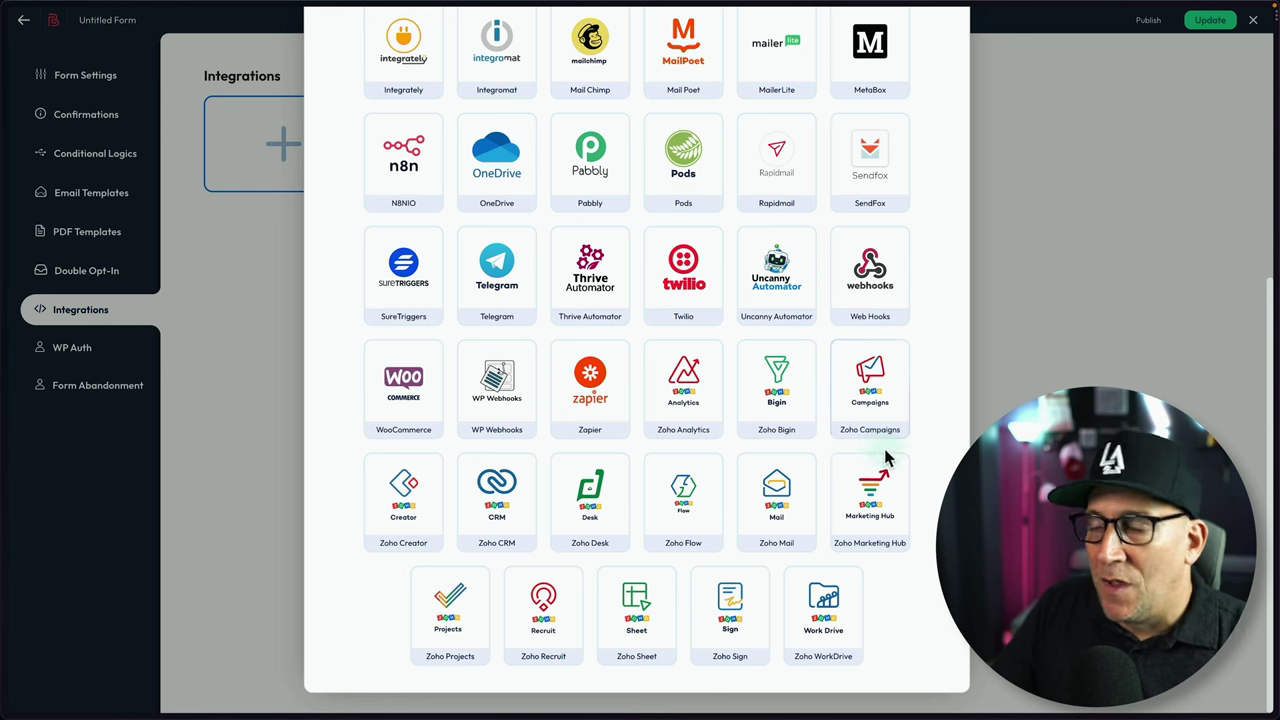
pyautogui.scroll(2, 891, 456)
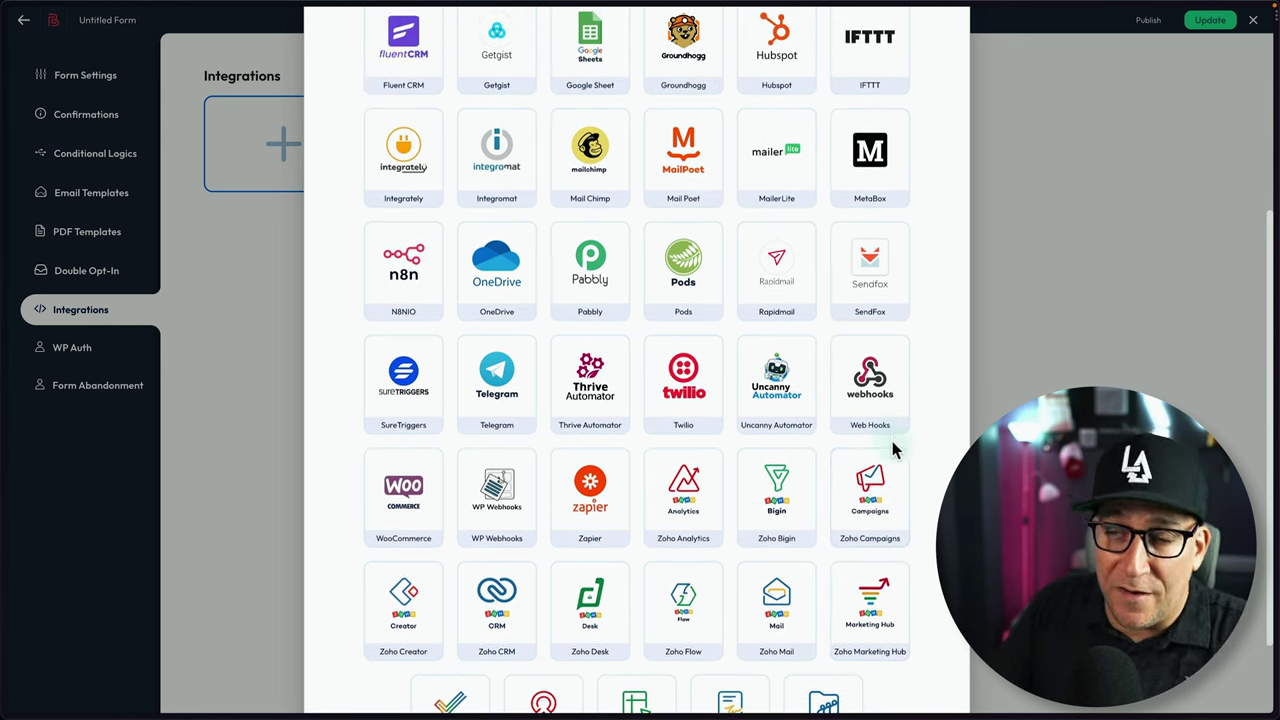
pyautogui.scroll(3, 895, 452)
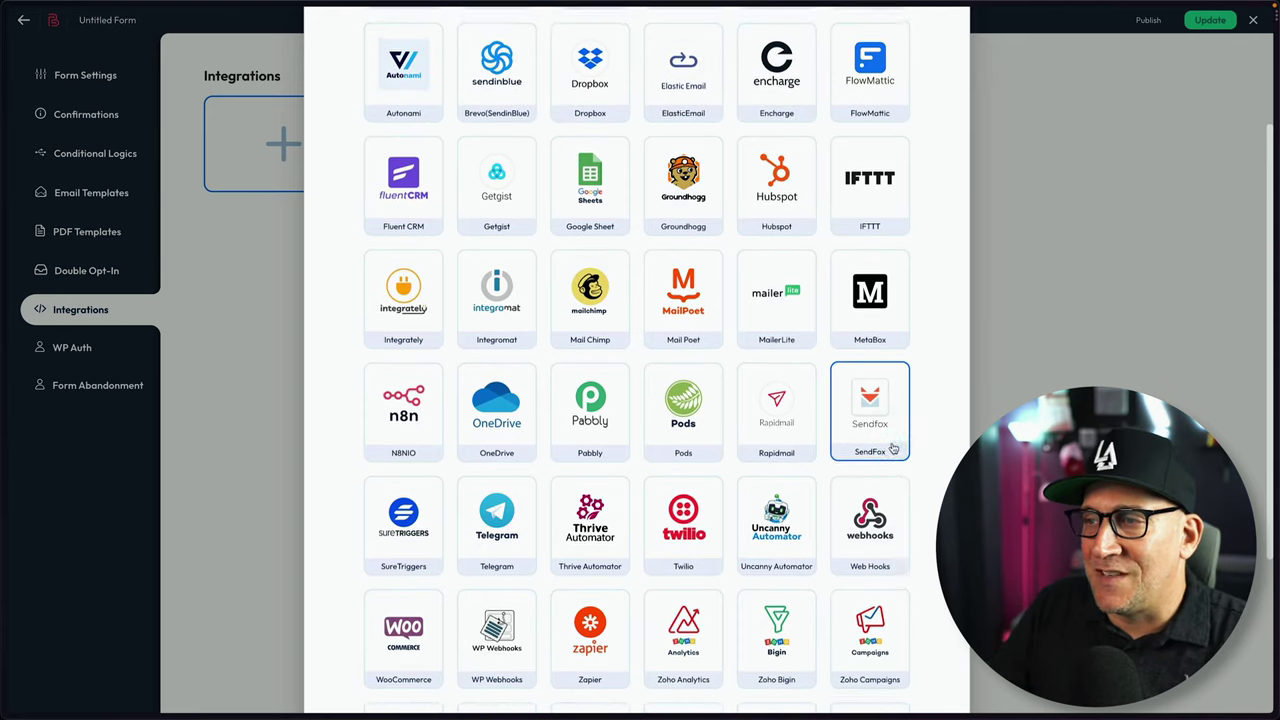
pyautogui.scroll(3, 900, 455)
pyautogui.scroll(1, 907, 457)
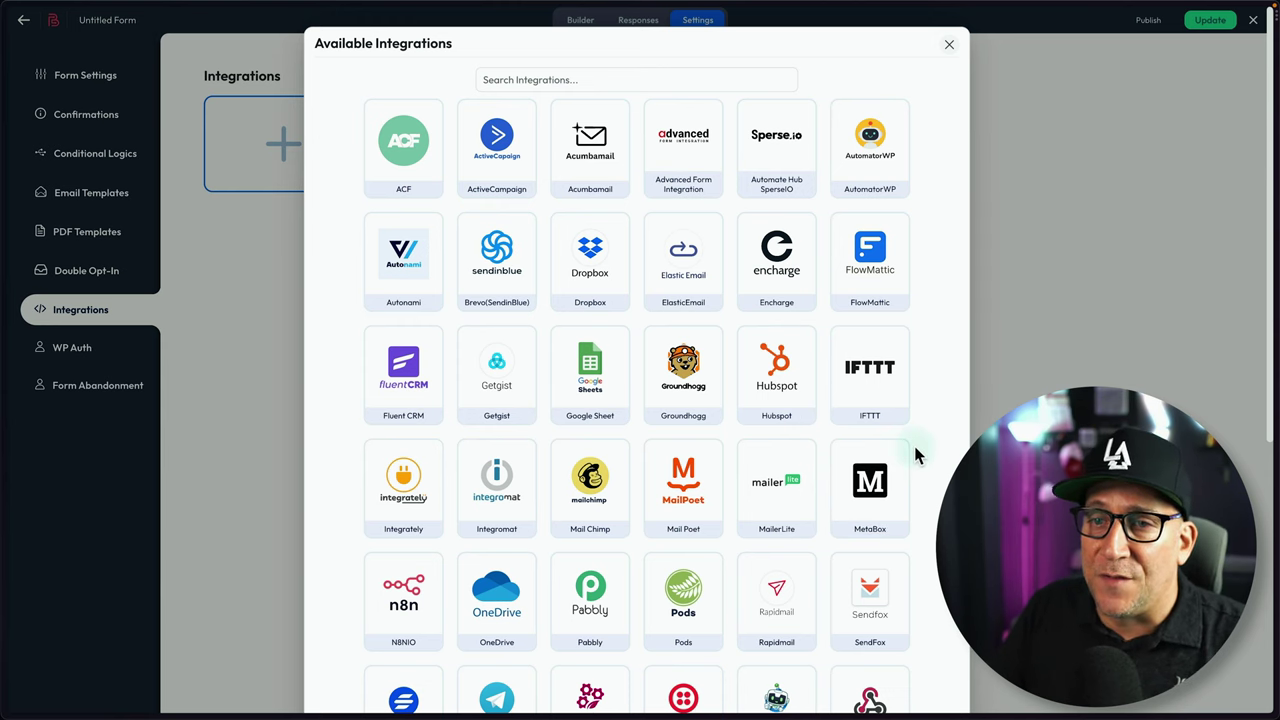
pyautogui.click(276, 458)
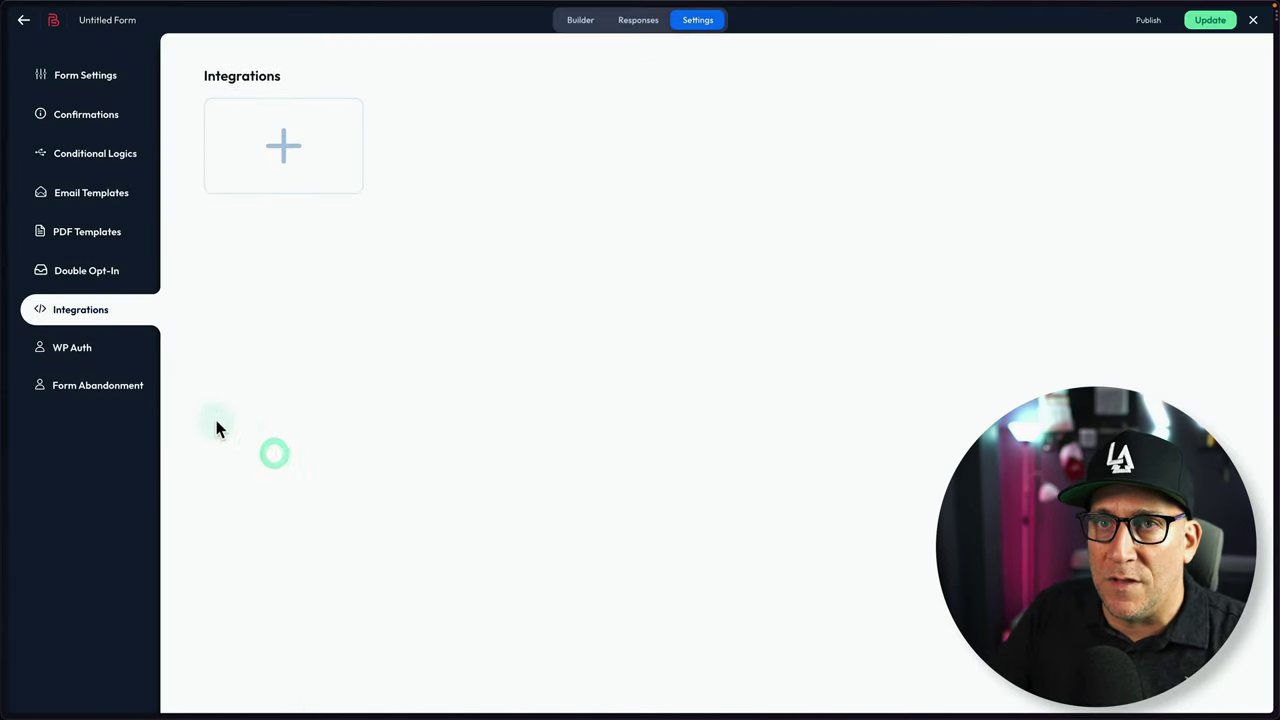
# Step: Leave the form, discarding unsaved changes, and view the reCAPTCHA and Google Ads sections of the Bit Form app settings
pyautogui.click(23, 19)
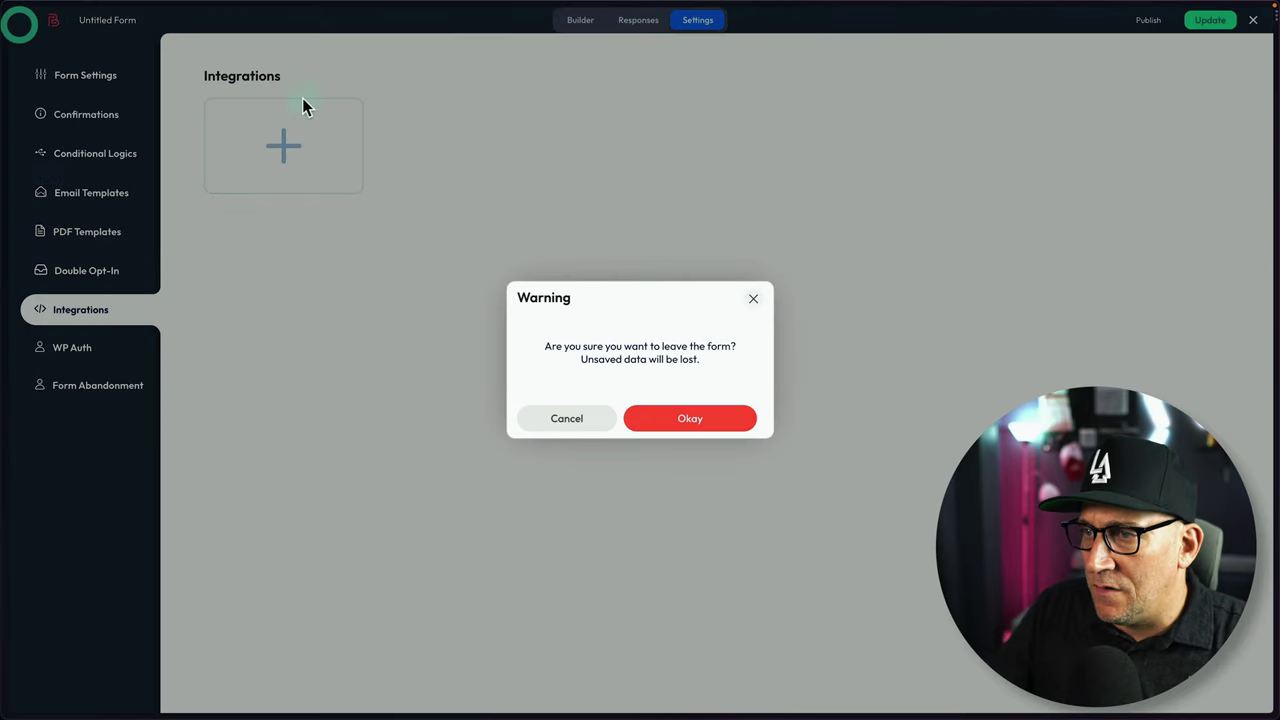
pyautogui.click(734, 423)
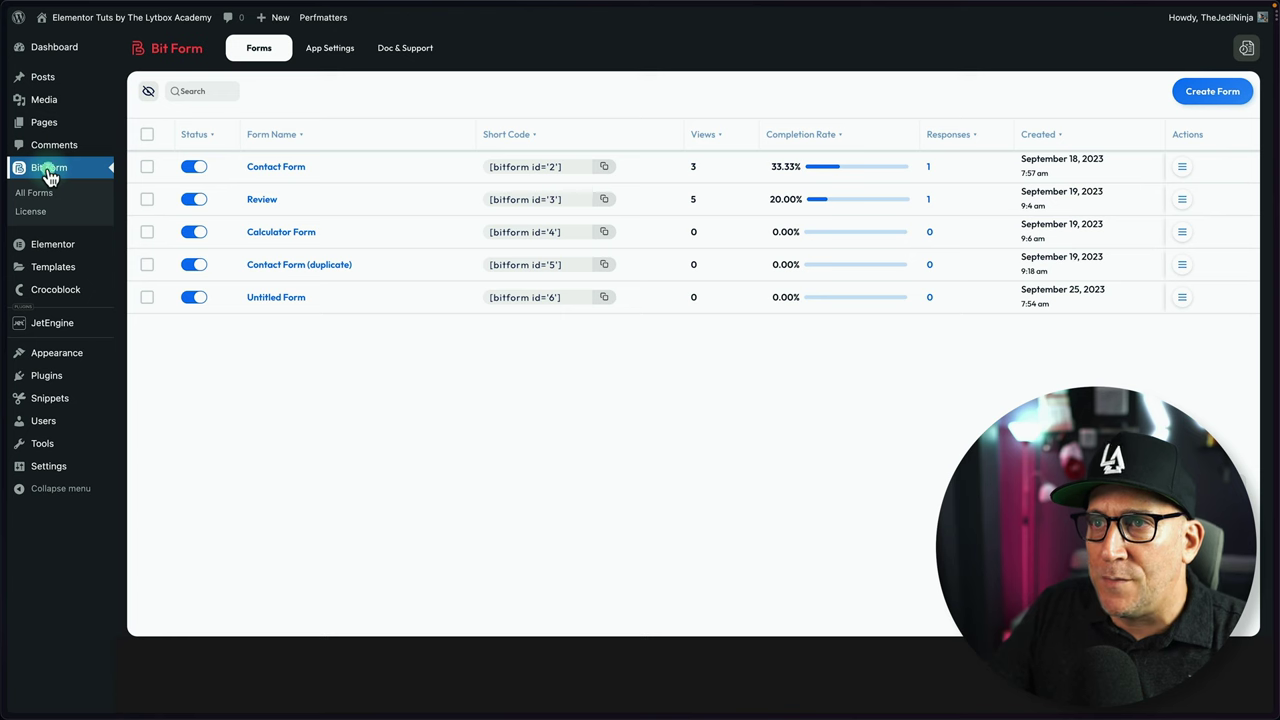
pyautogui.click(333, 50)
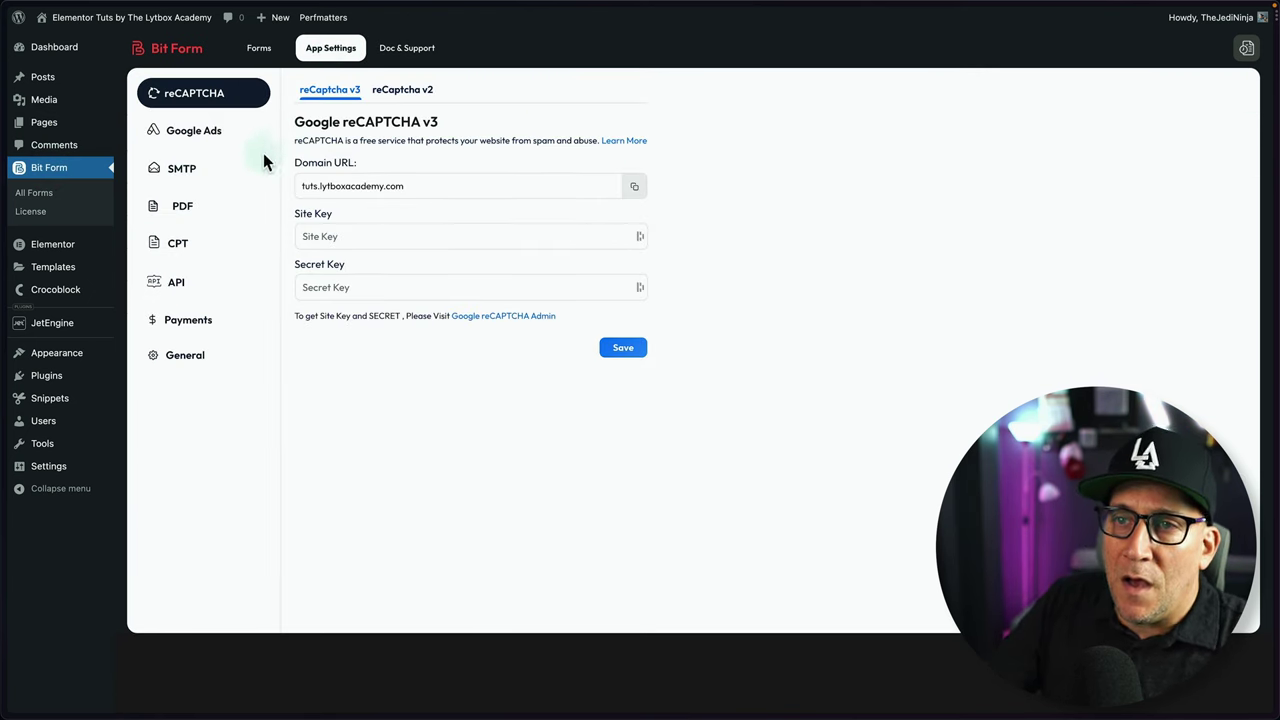
pyautogui.click(200, 127)
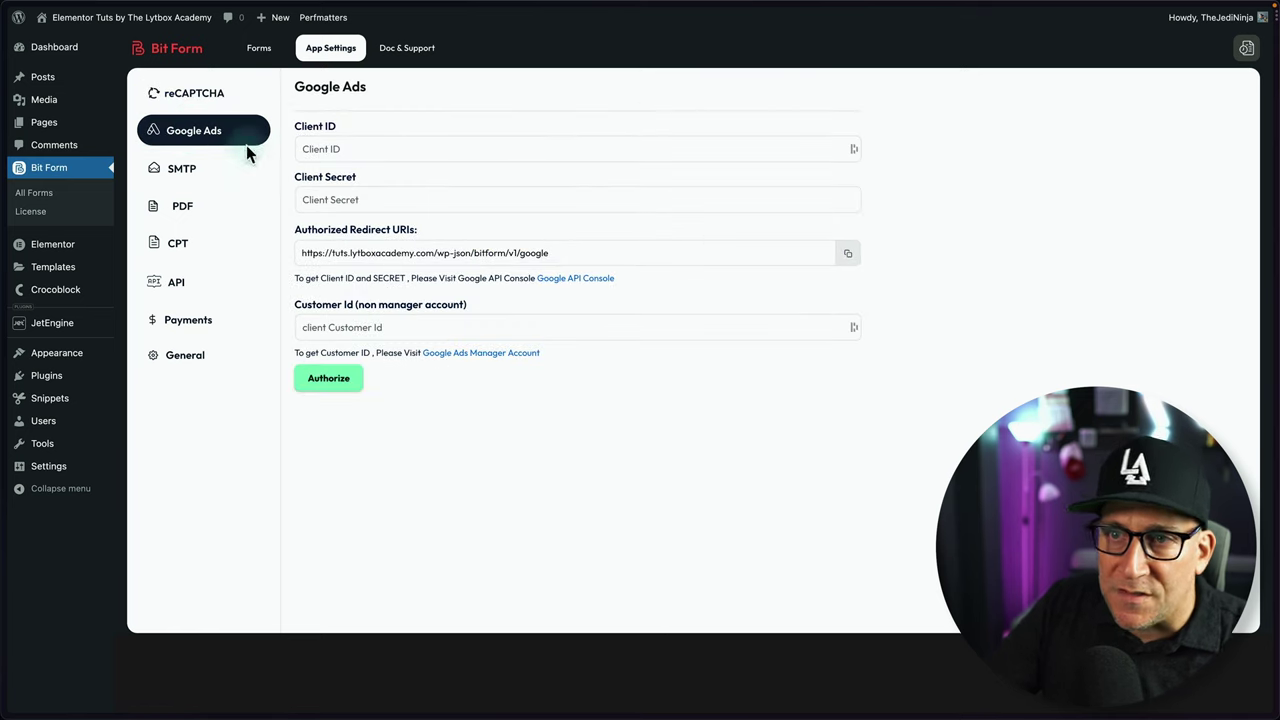
# Step: Save the SMTP configuration with SMTP disabled and set Enable SMTP to Yes to view the mail server fields
pyautogui.click(197, 178)
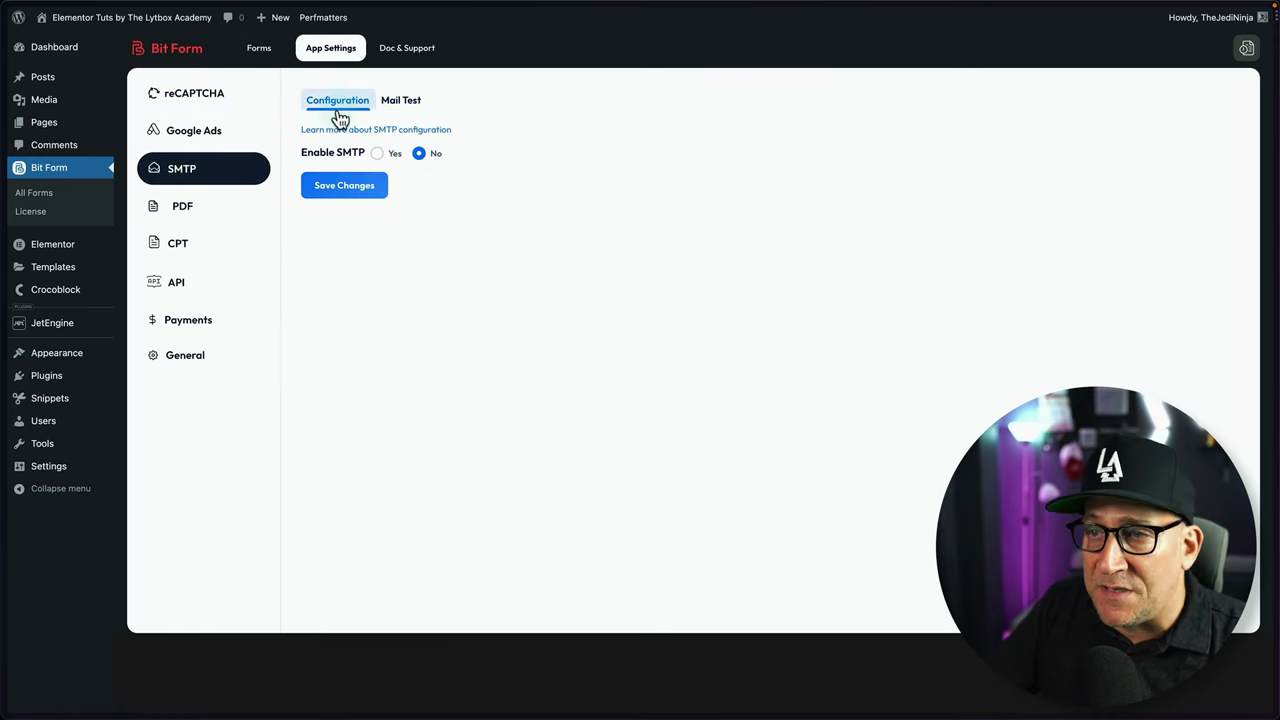
pyautogui.click(351, 190)
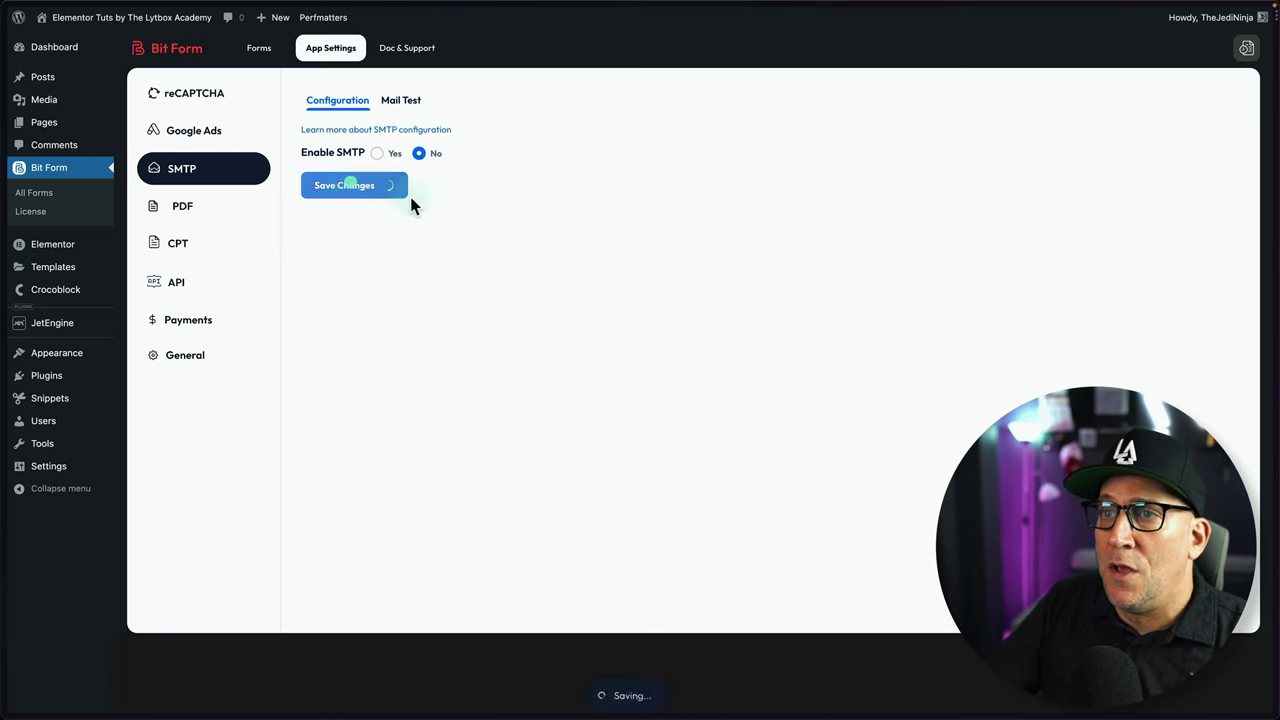
pyautogui.click(377, 153)
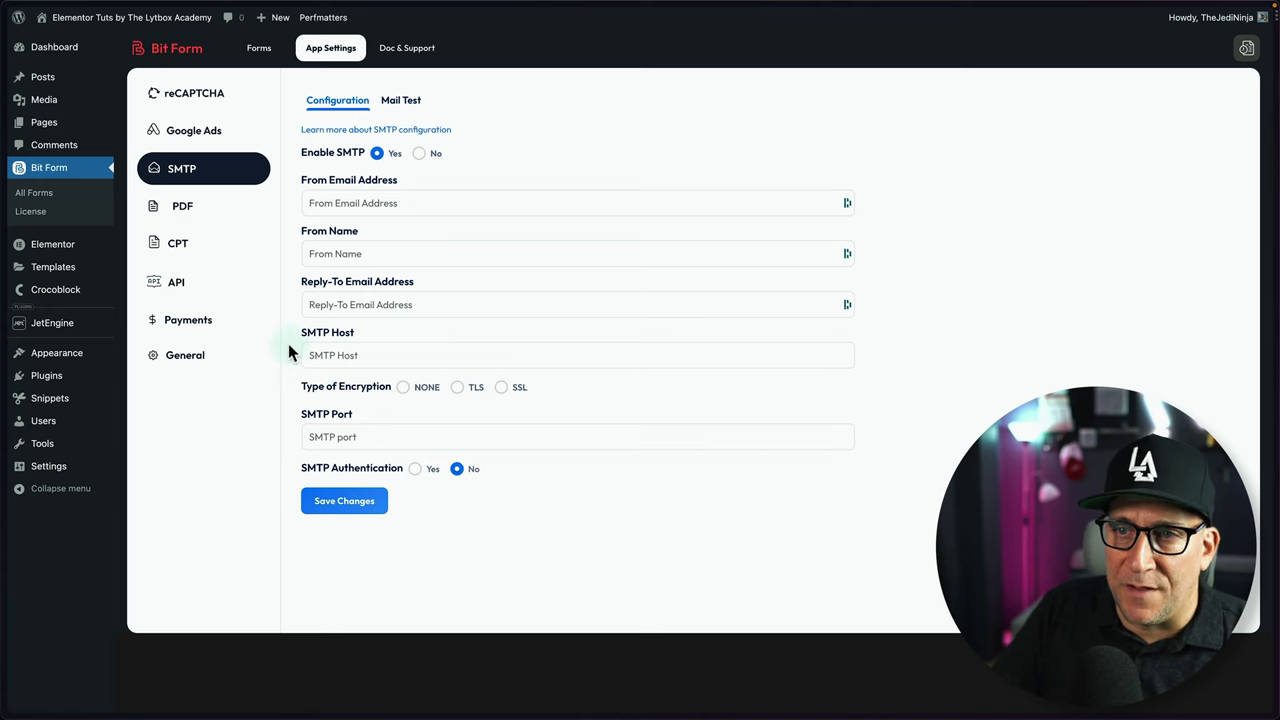
# Step: View the global PDF, CPT, API and Payments settings, including the available payment providers
pyautogui.click(190, 212)
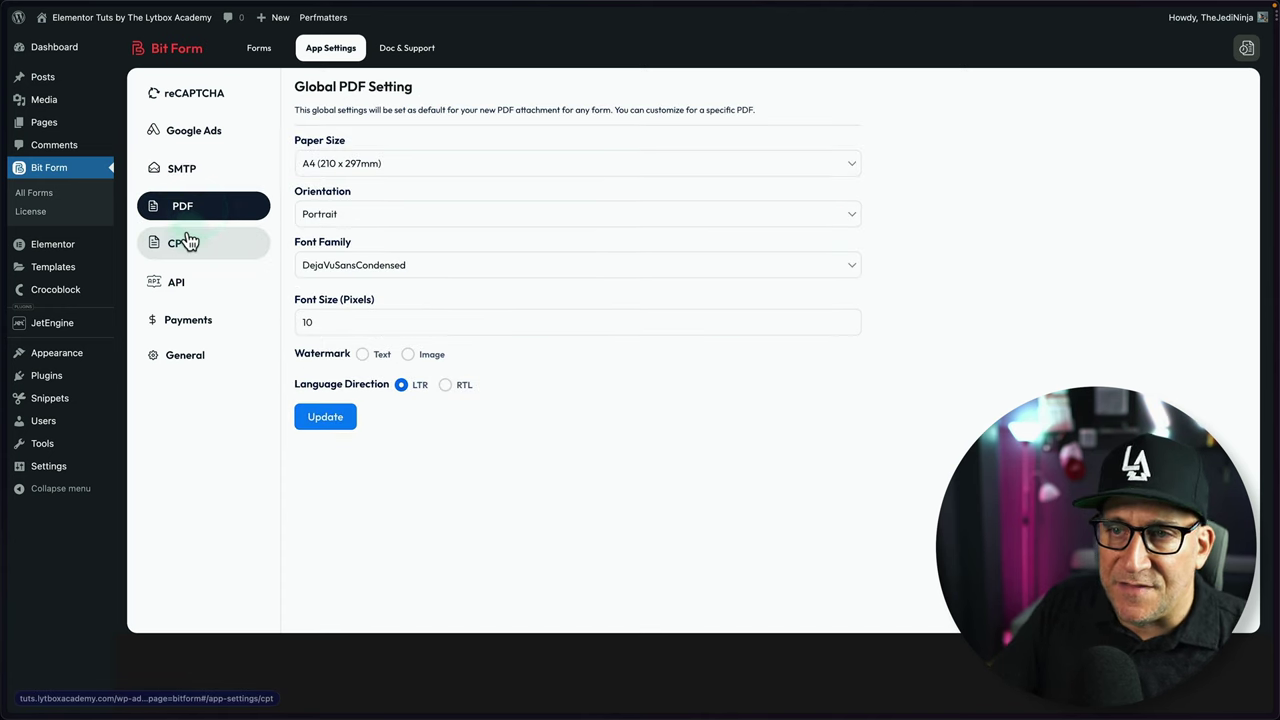
pyautogui.click(189, 254)
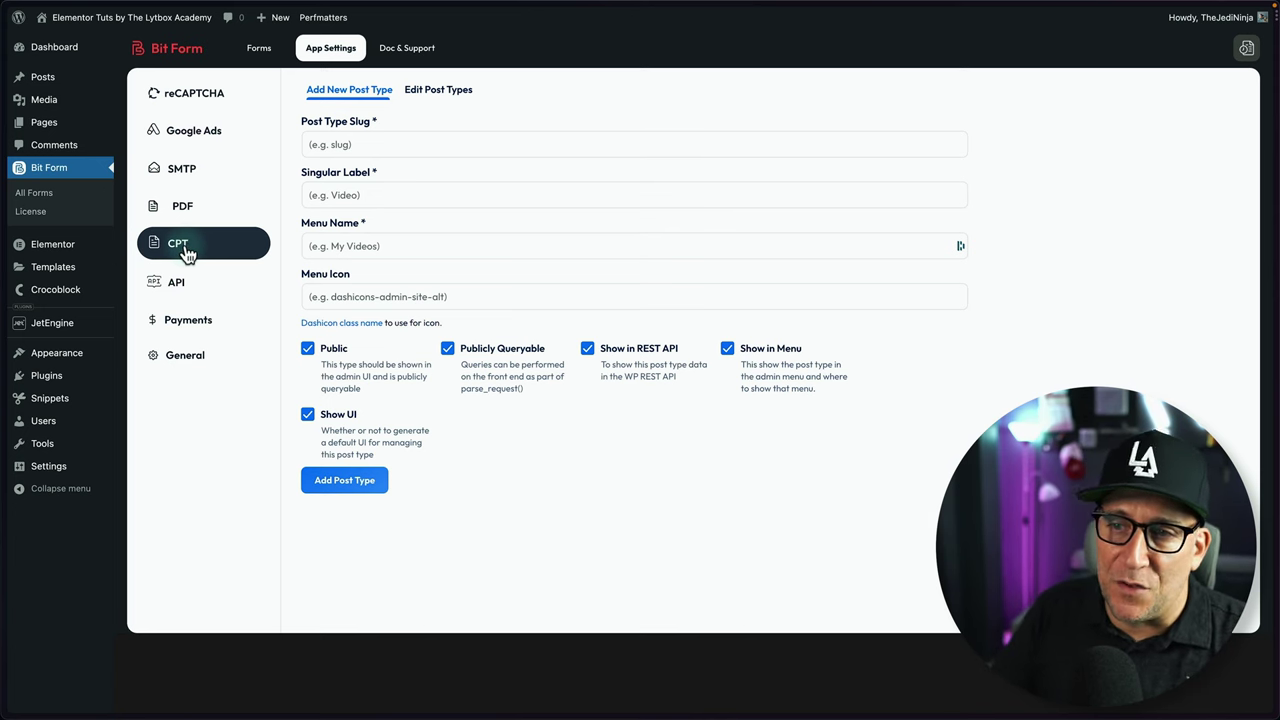
pyautogui.click(222, 284)
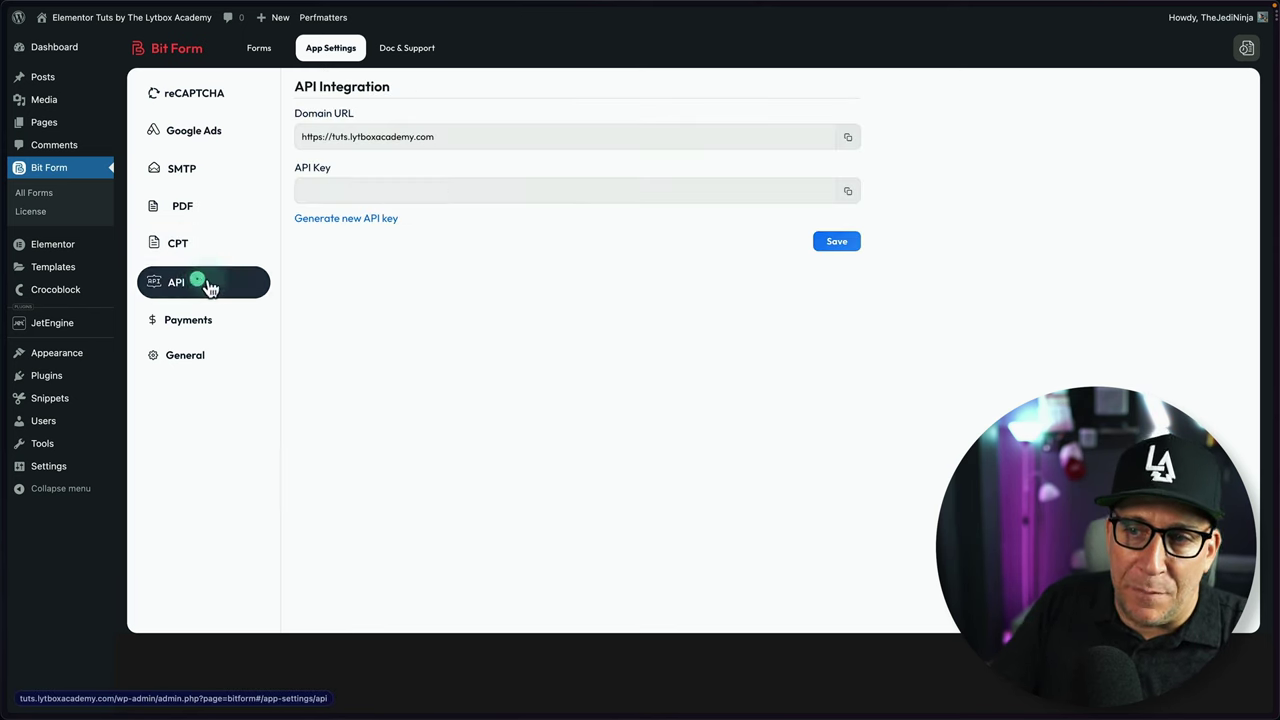
pyautogui.click(225, 322)
pyautogui.click(374, 170)
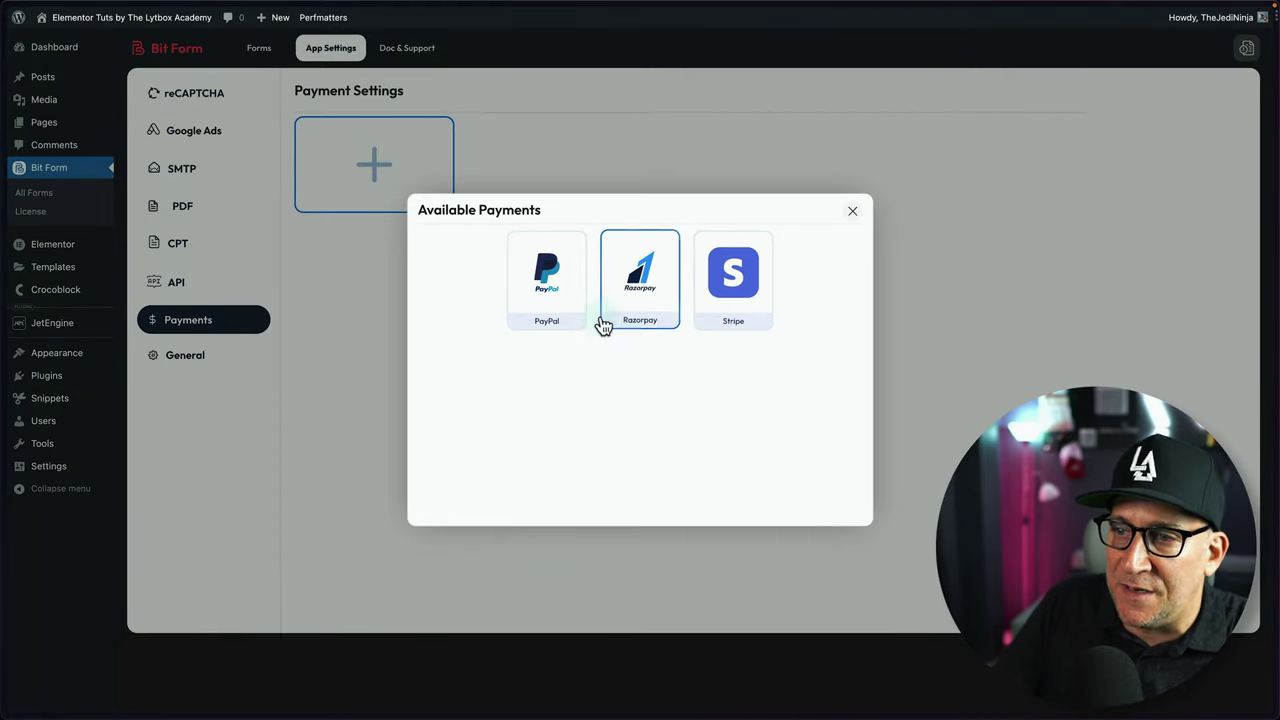
pyautogui.click(214, 341)
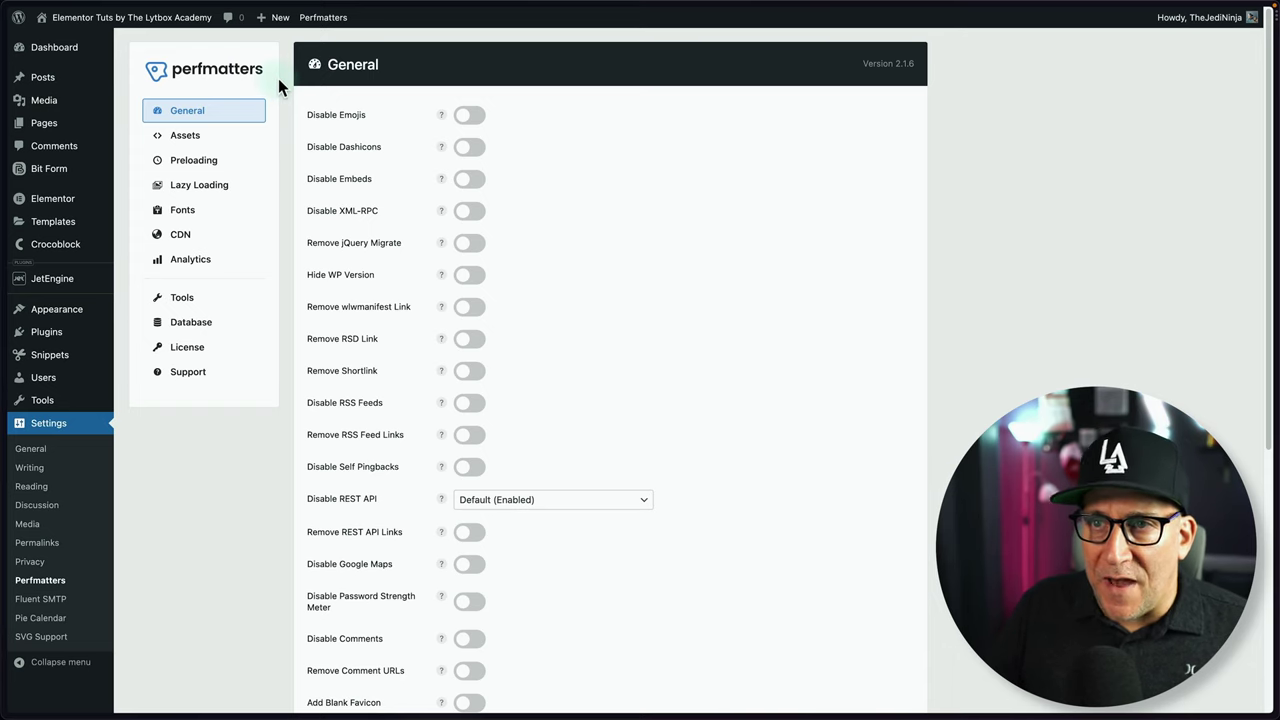
# Step: View the Script Manager option in the Perfmatters asset settings and open the Script Manager for the Contact page
pyautogui.click(196, 141)
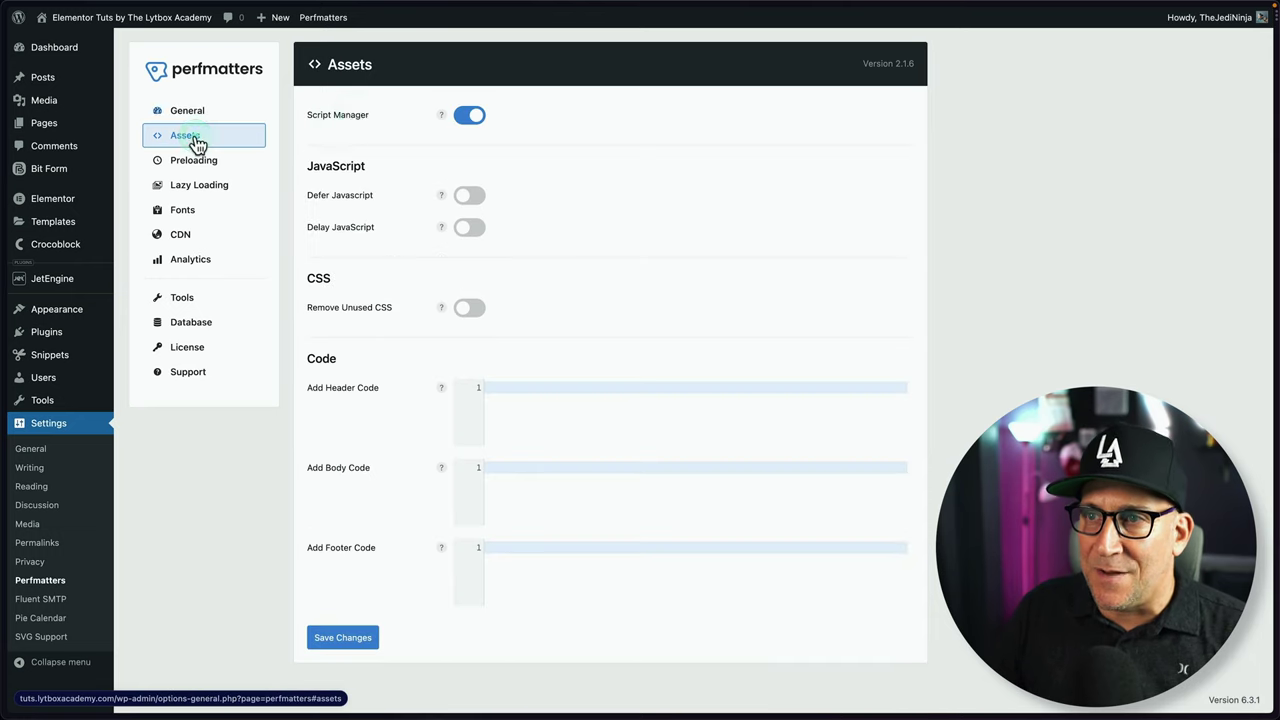
pyautogui.moveTo(371, 123); pyautogui.dragTo(316, 122)
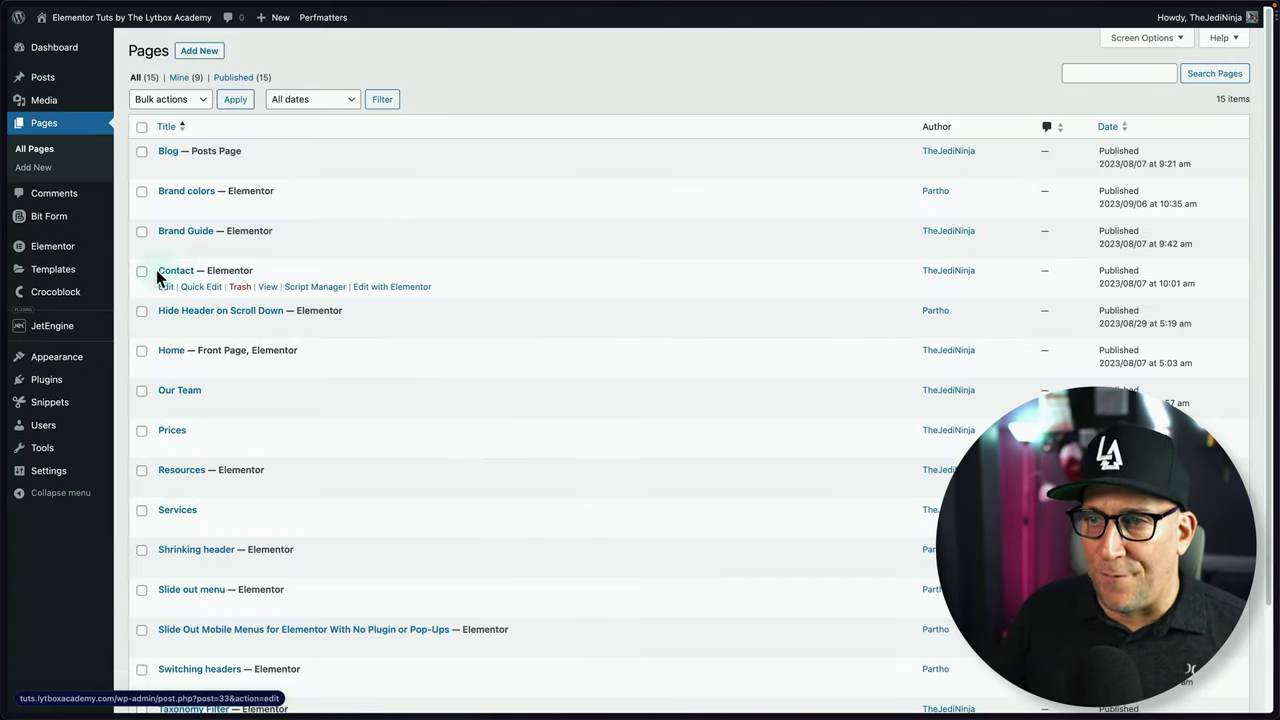
pyautogui.click(314, 287)
# Step: Examine the Contact page's loaded scripts, checking the file size of bit-form-all-script-test under Misc
pyautogui.scroll(-10, 708, 376)
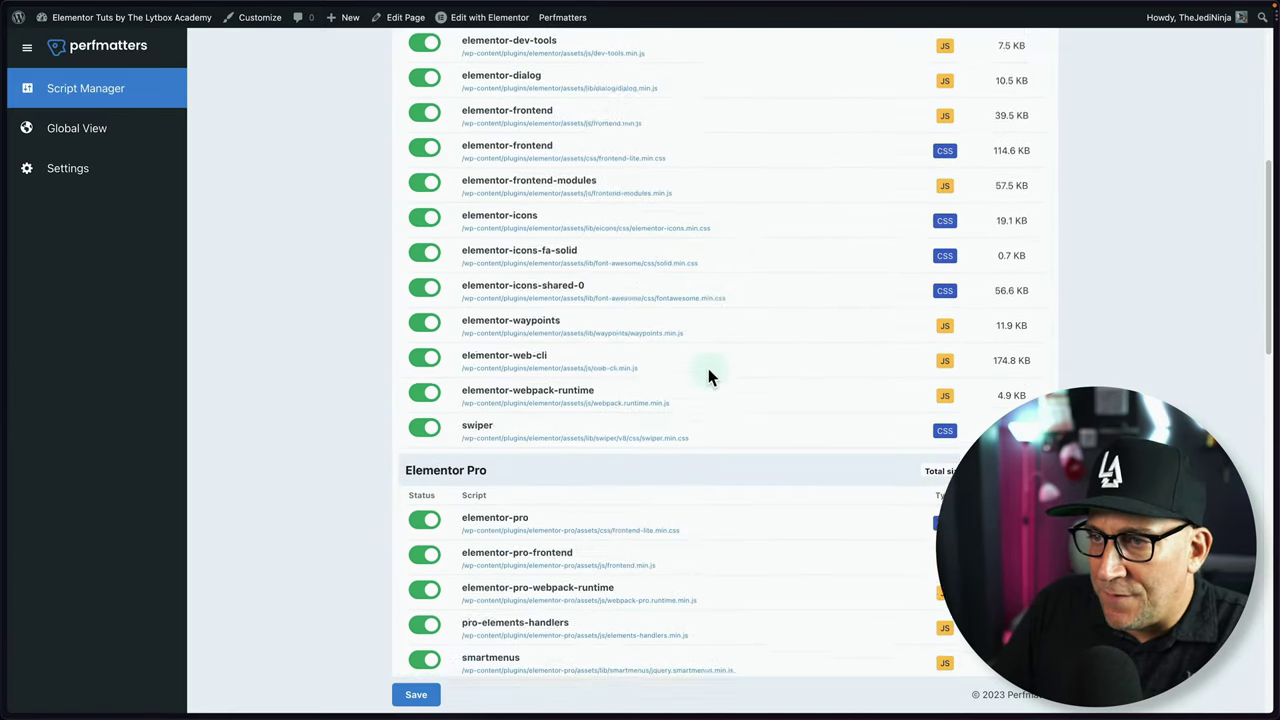
pyautogui.scroll(10, 708, 376)
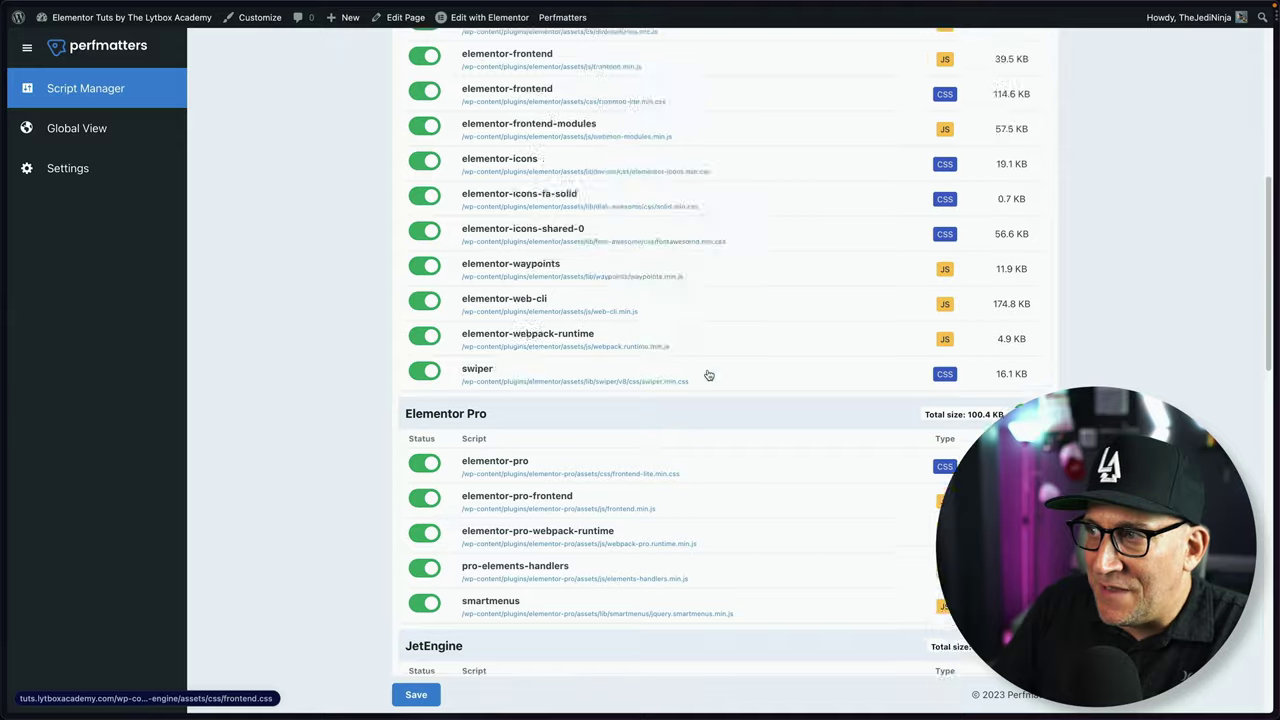
pyautogui.scroll(-3, 708, 374)
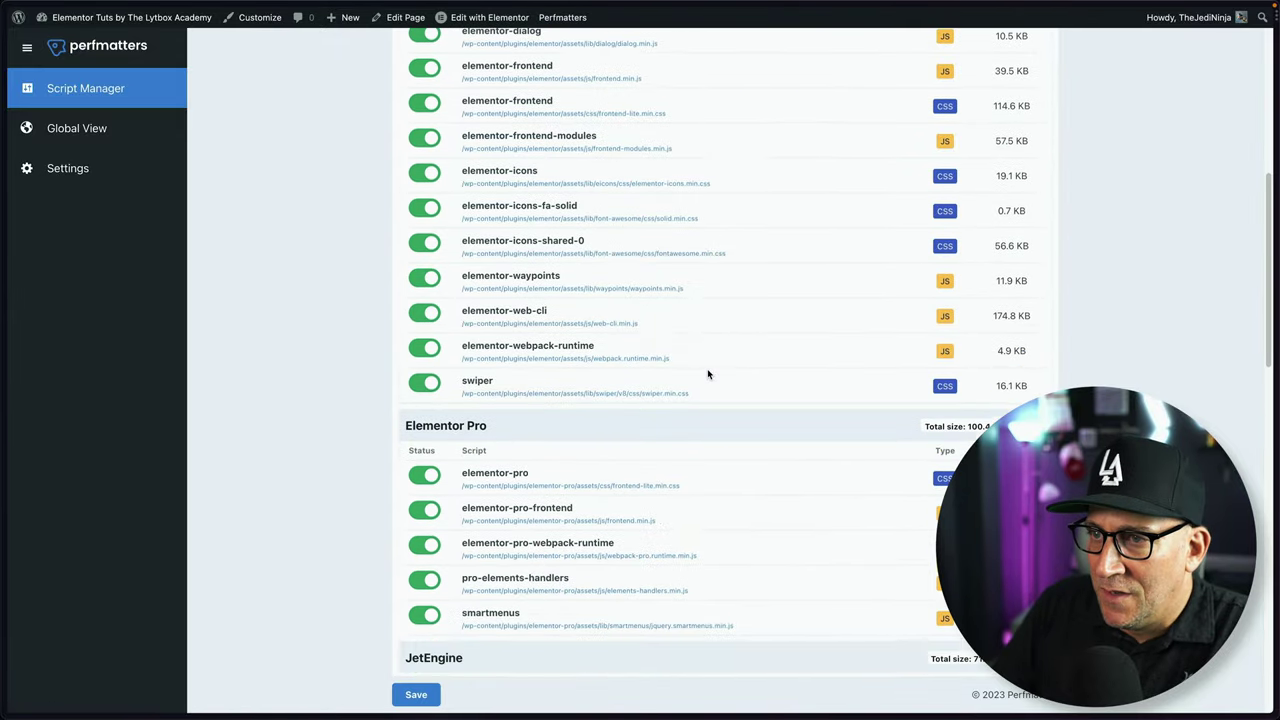
pyautogui.scroll(-7, 708, 374)
pyautogui.scroll(-4, 573, 370)
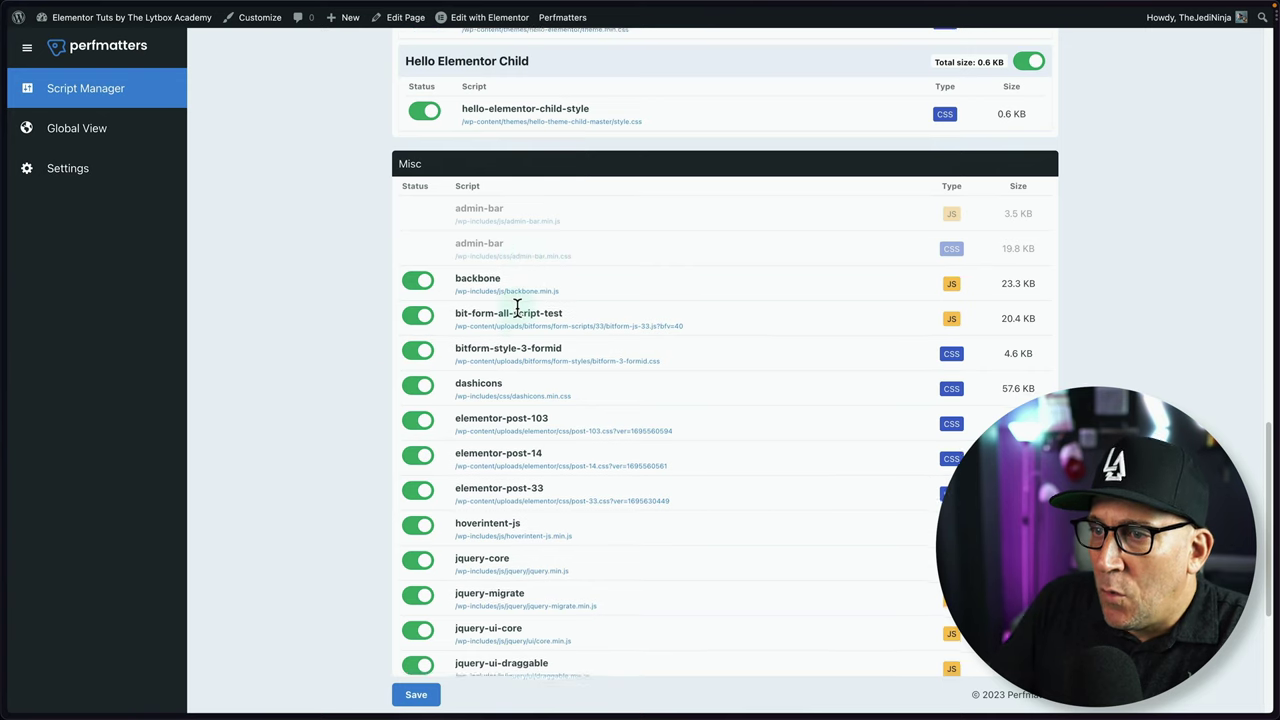
pyautogui.scroll(-1, 500, 305)
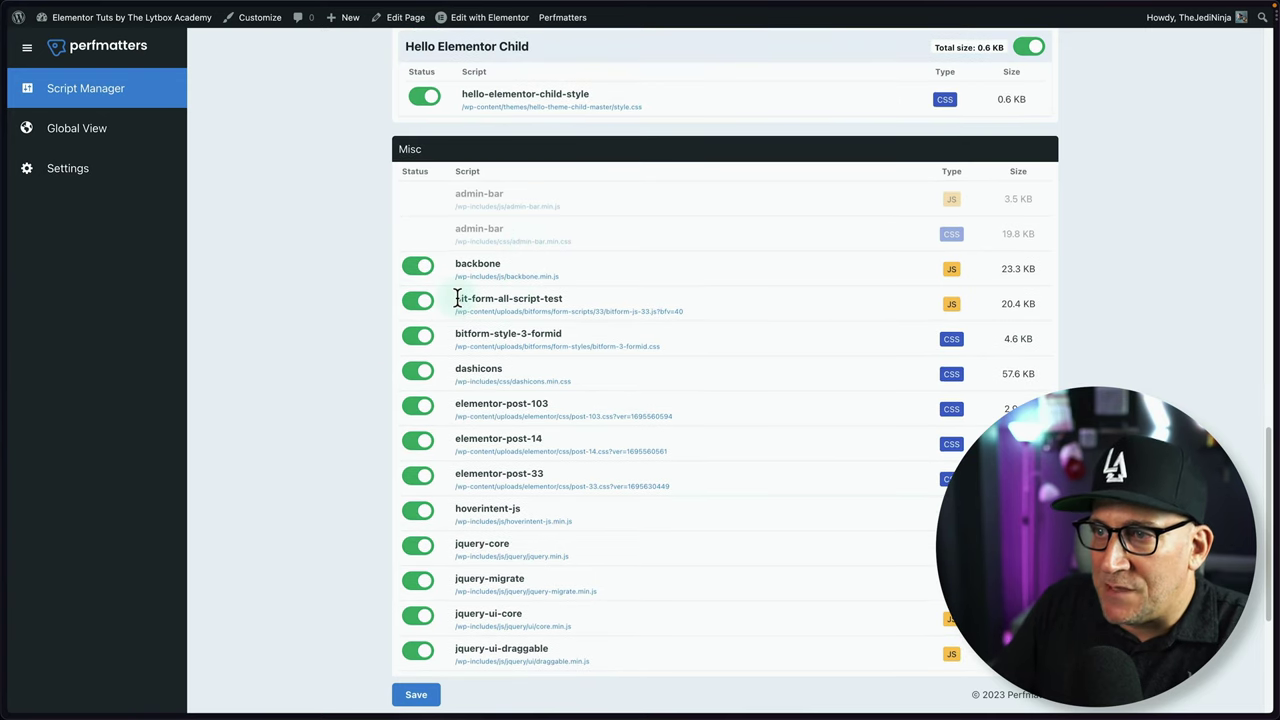
pyautogui.moveTo(556, 300); pyautogui.dragTo(563, 300)
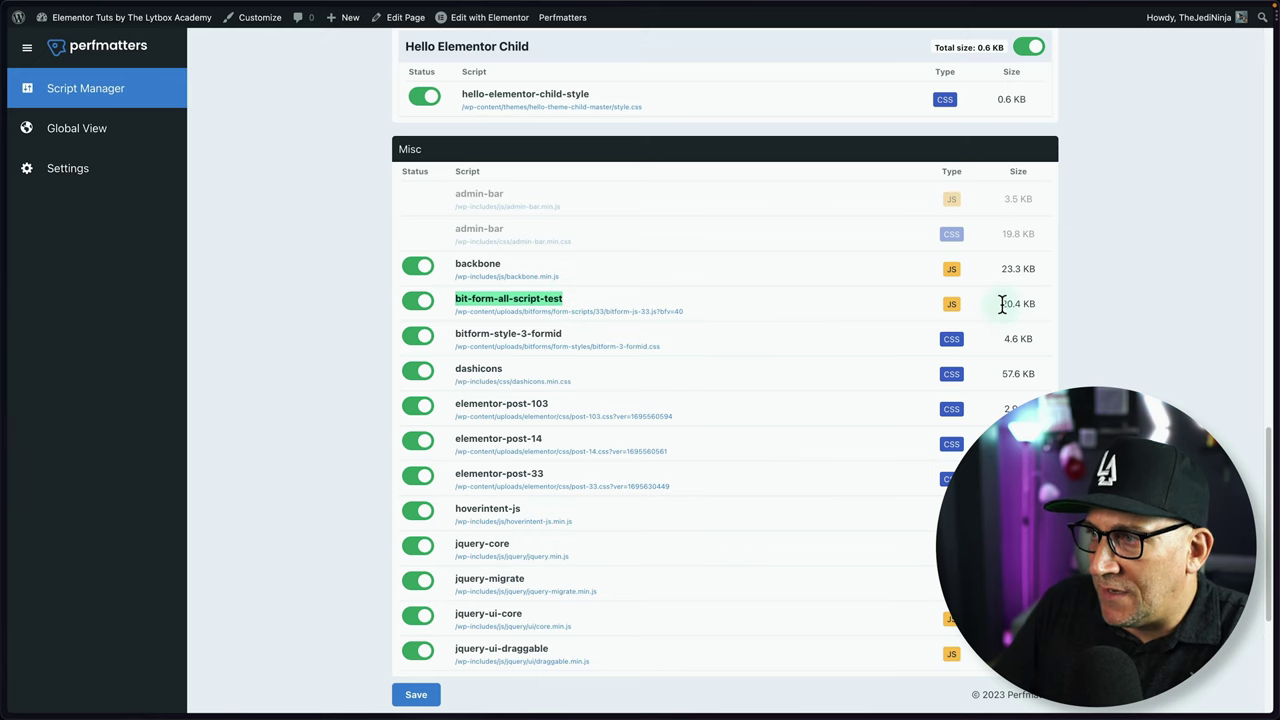
pyautogui.moveTo(1001, 304); pyautogui.dragTo(1016, 307)
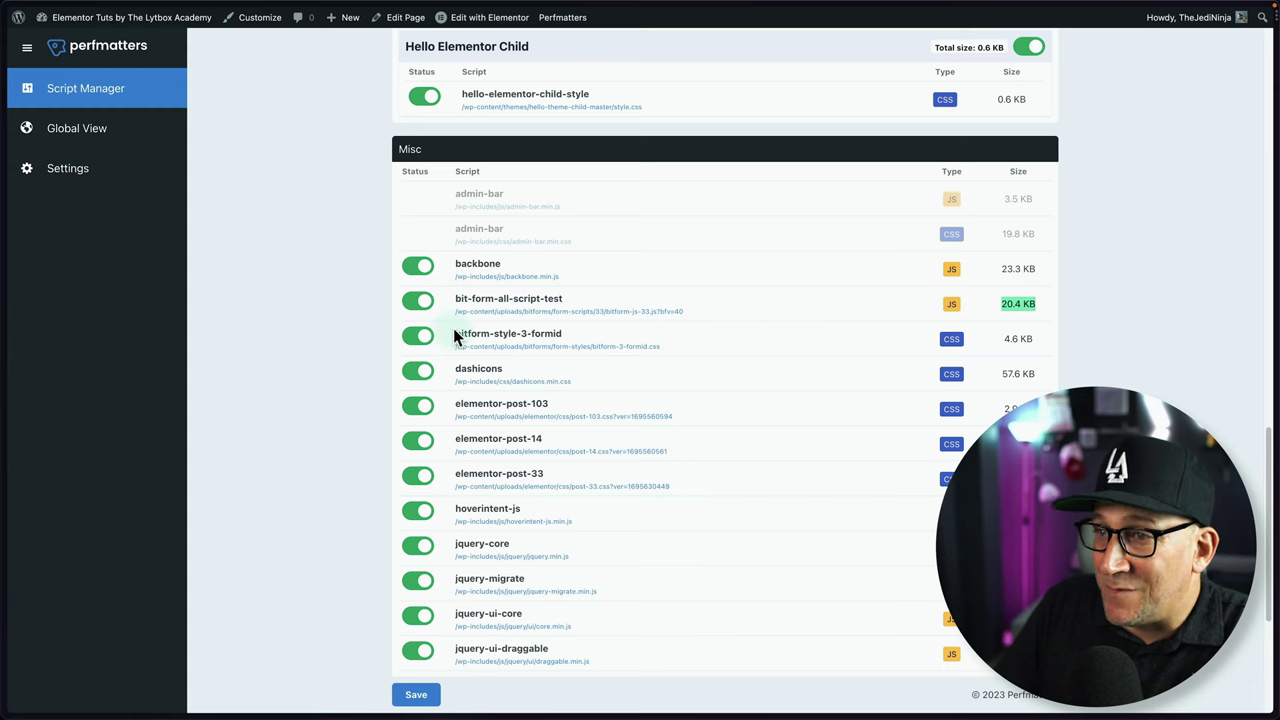
# Step: Examine the file size of bitform-style-3-formid and the remaining scripts listed under Misc
pyautogui.moveTo(454, 334); pyautogui.dragTo(575, 334)
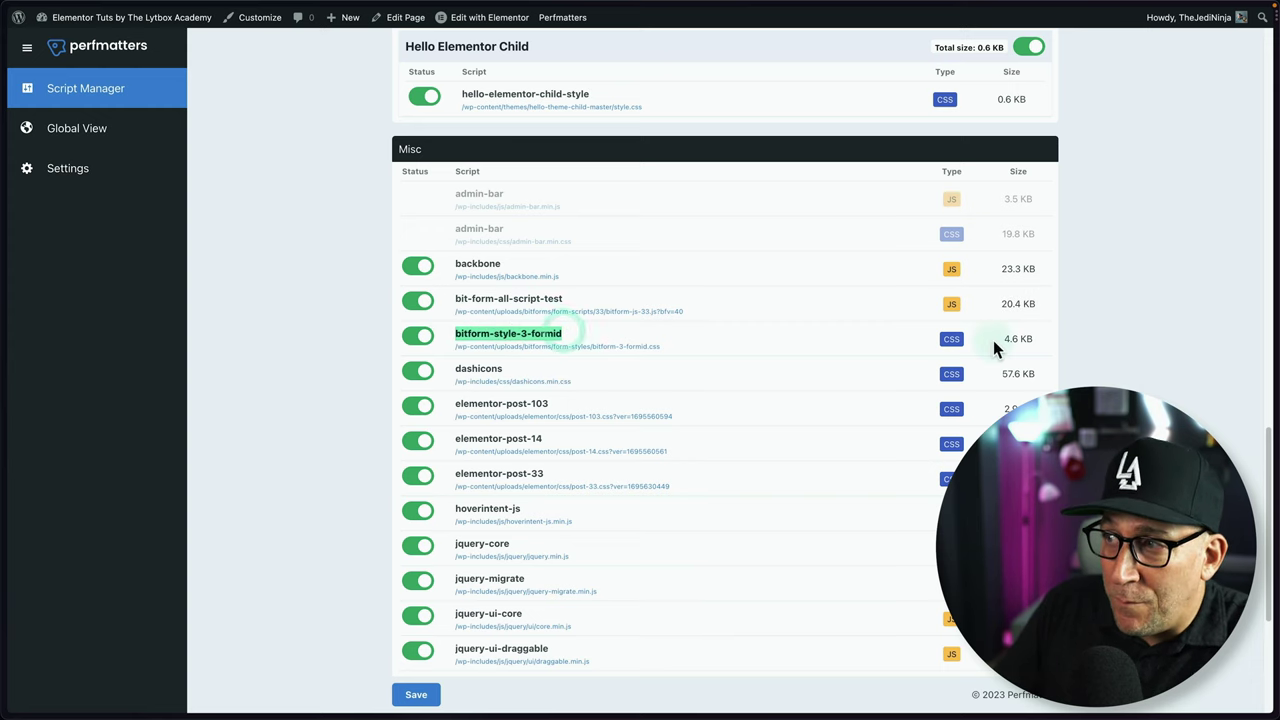
pyautogui.moveTo(1007, 338); pyautogui.dragTo(1037, 341)
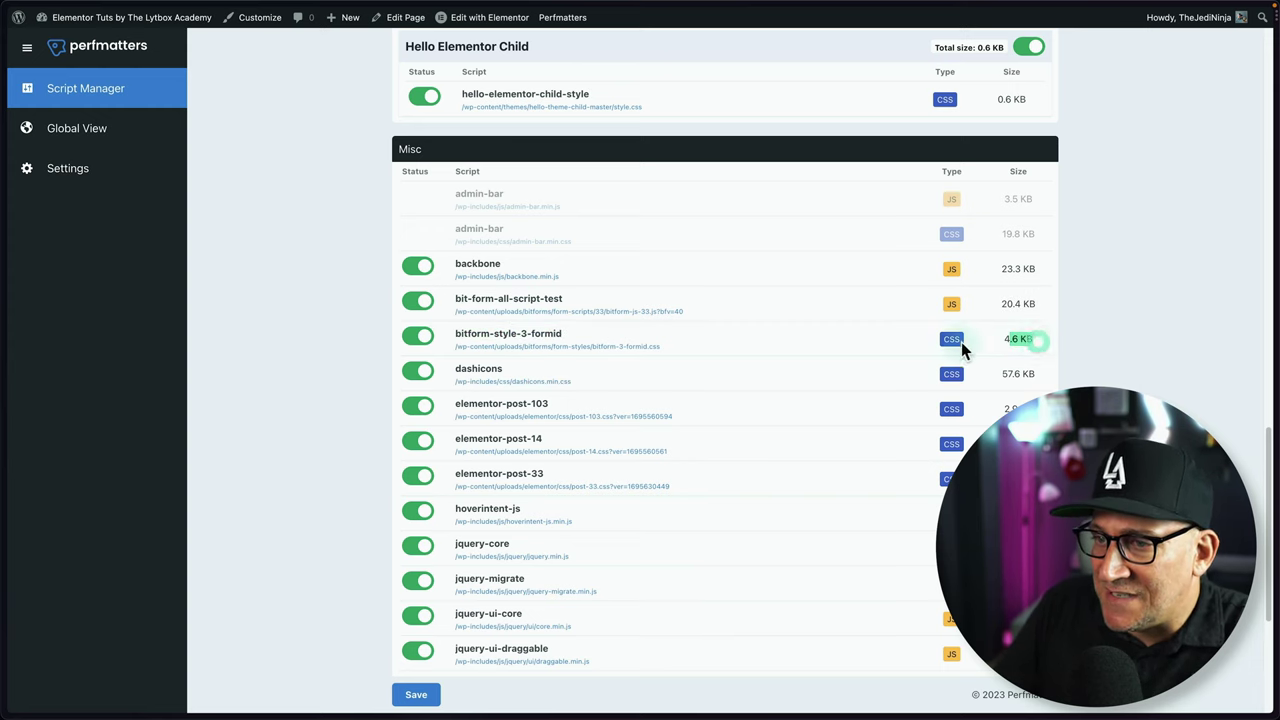
pyautogui.scroll(-2, 811, 377)
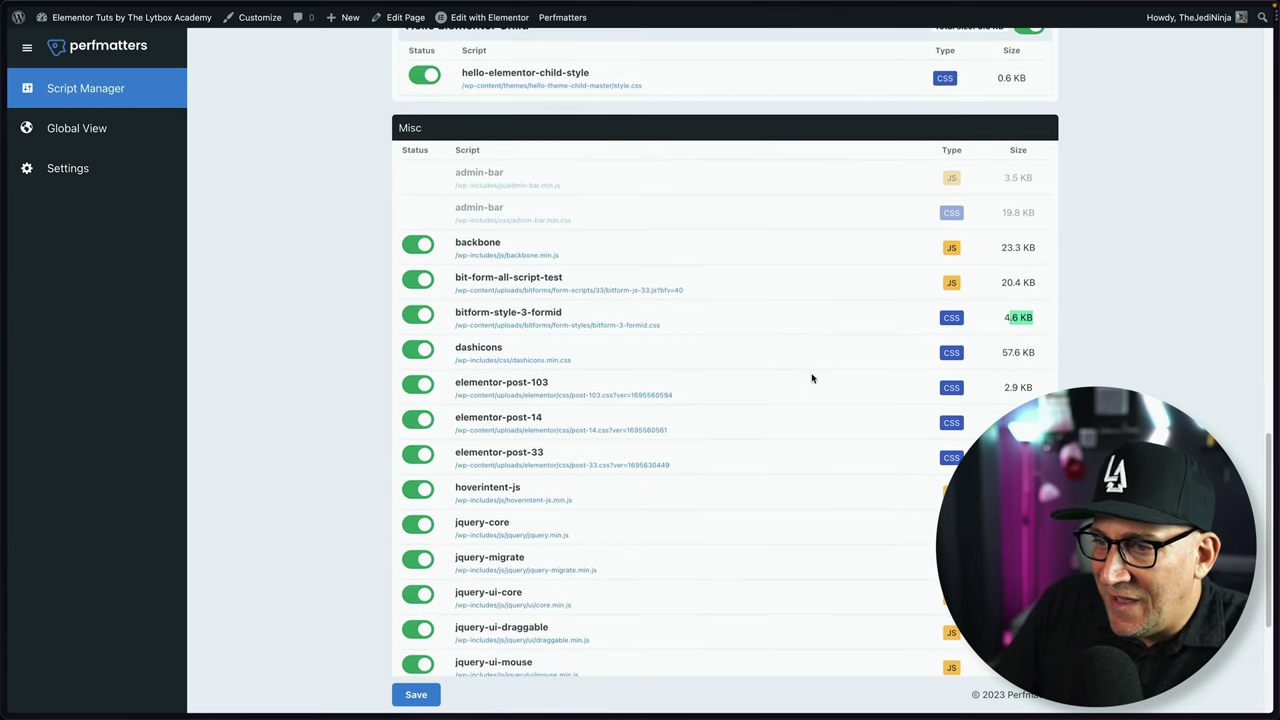
pyautogui.scroll(-5, 811, 377)
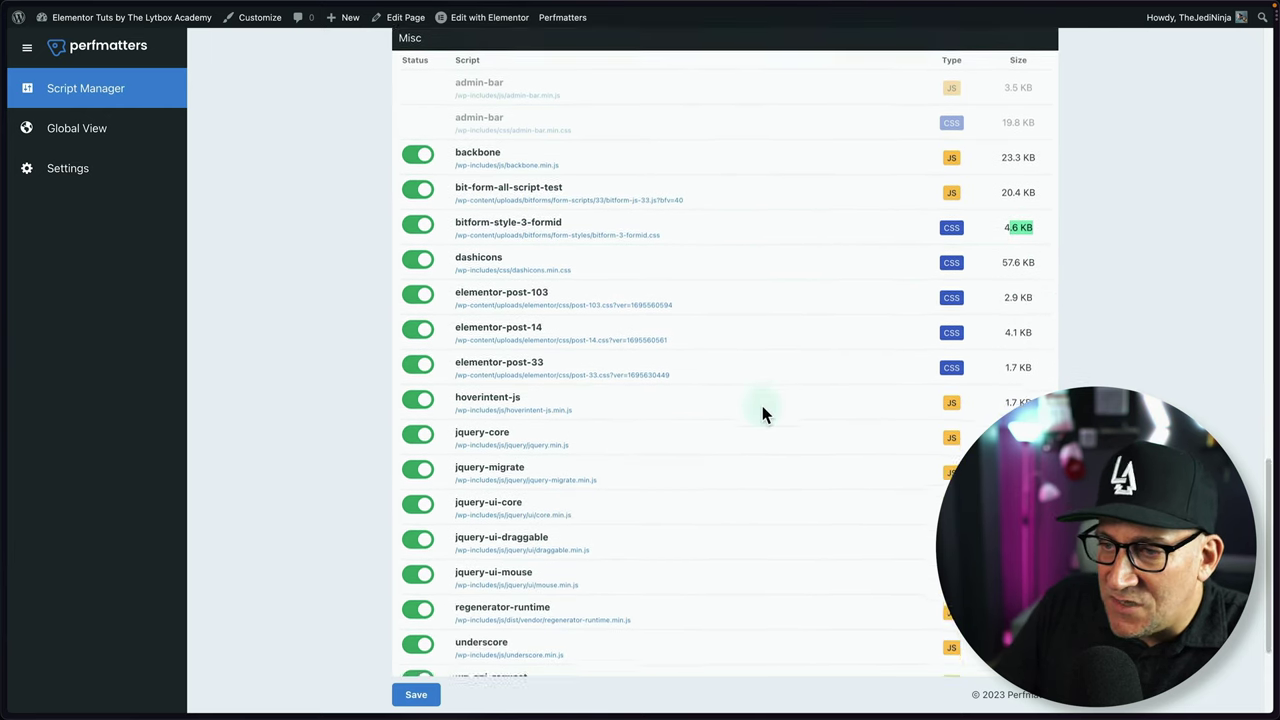
pyautogui.scroll(-4, 762, 411)
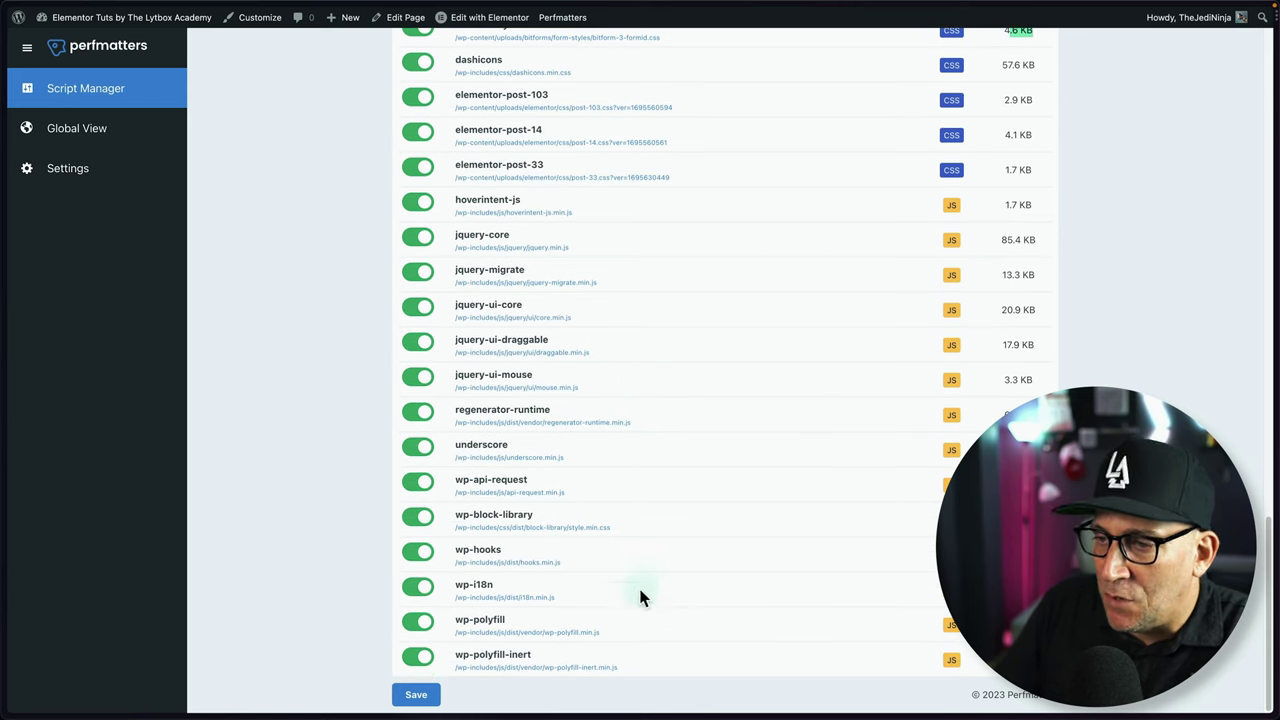
pyautogui.scroll(2, 913, 680)
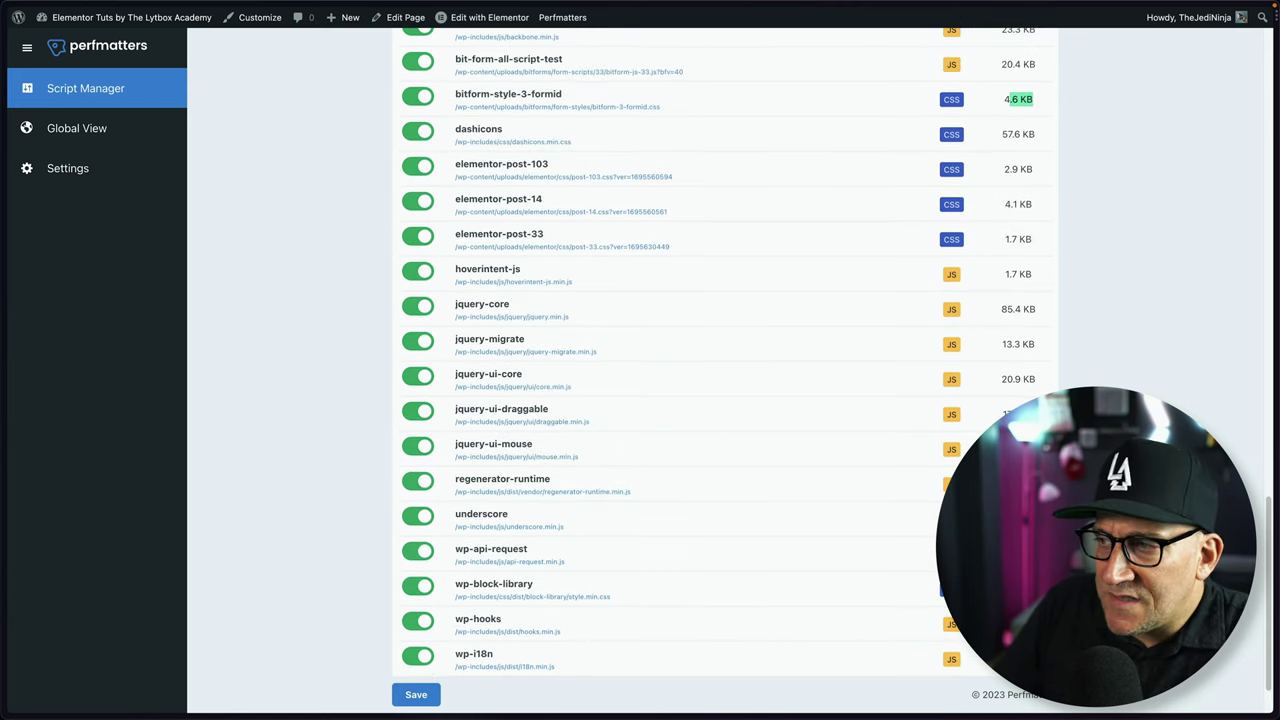
pyautogui.scroll(2, 718, 360)
pyautogui.scroll(5, 725, 360)
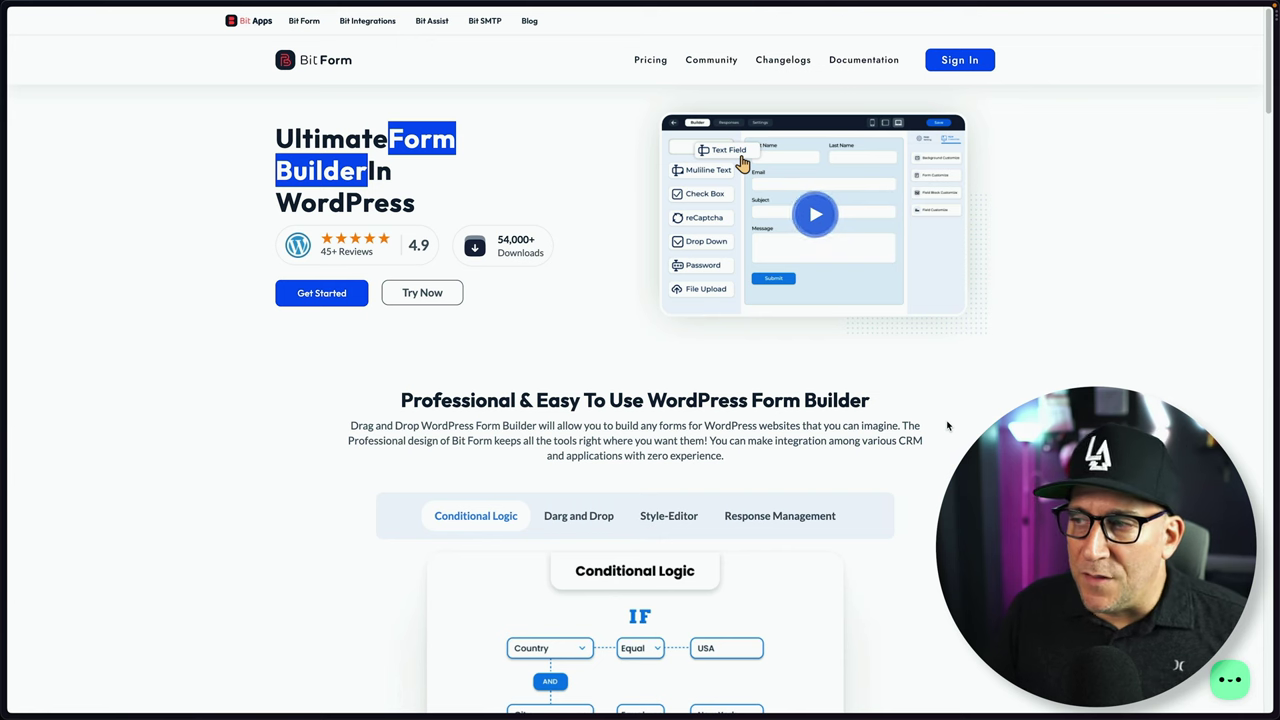
# Step: Review the Bit Form website's features and integrations down to the pricing plans
pyautogui.scroll(-3, 897, 432)
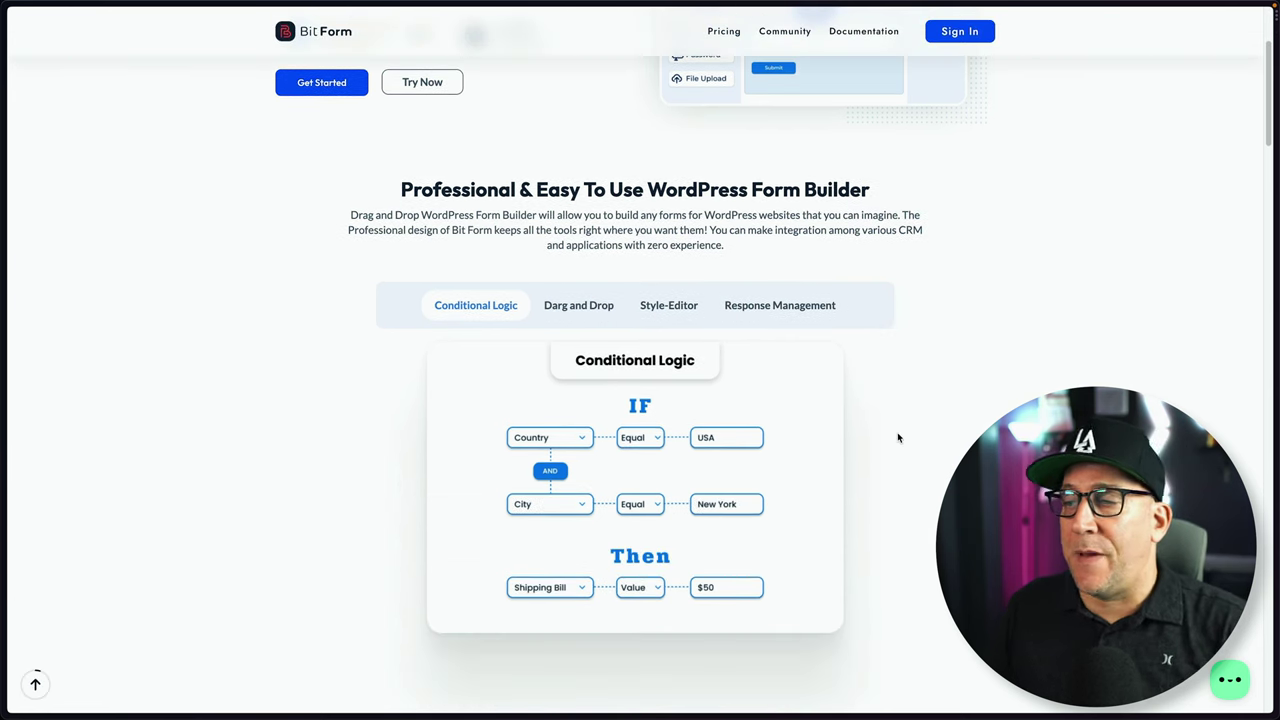
pyautogui.scroll(-6, 897, 437)
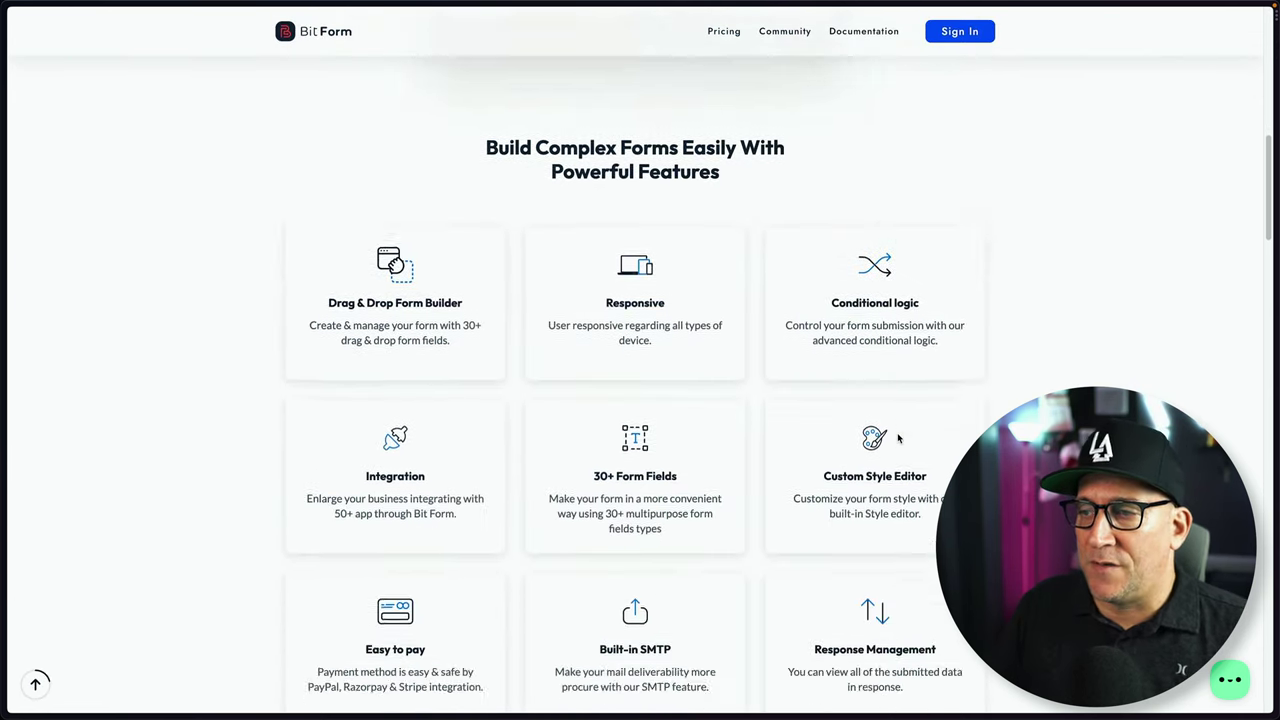
pyautogui.scroll(-5, 897, 440)
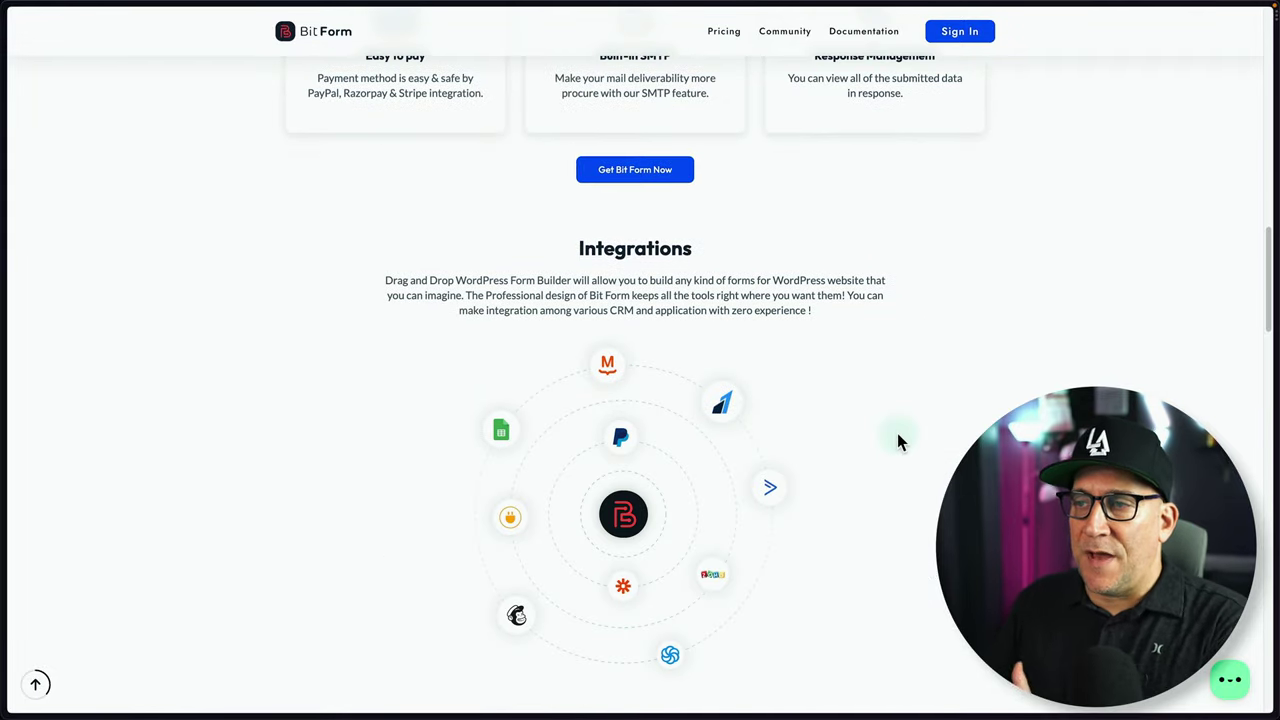
pyautogui.scroll(-3, 897, 440)
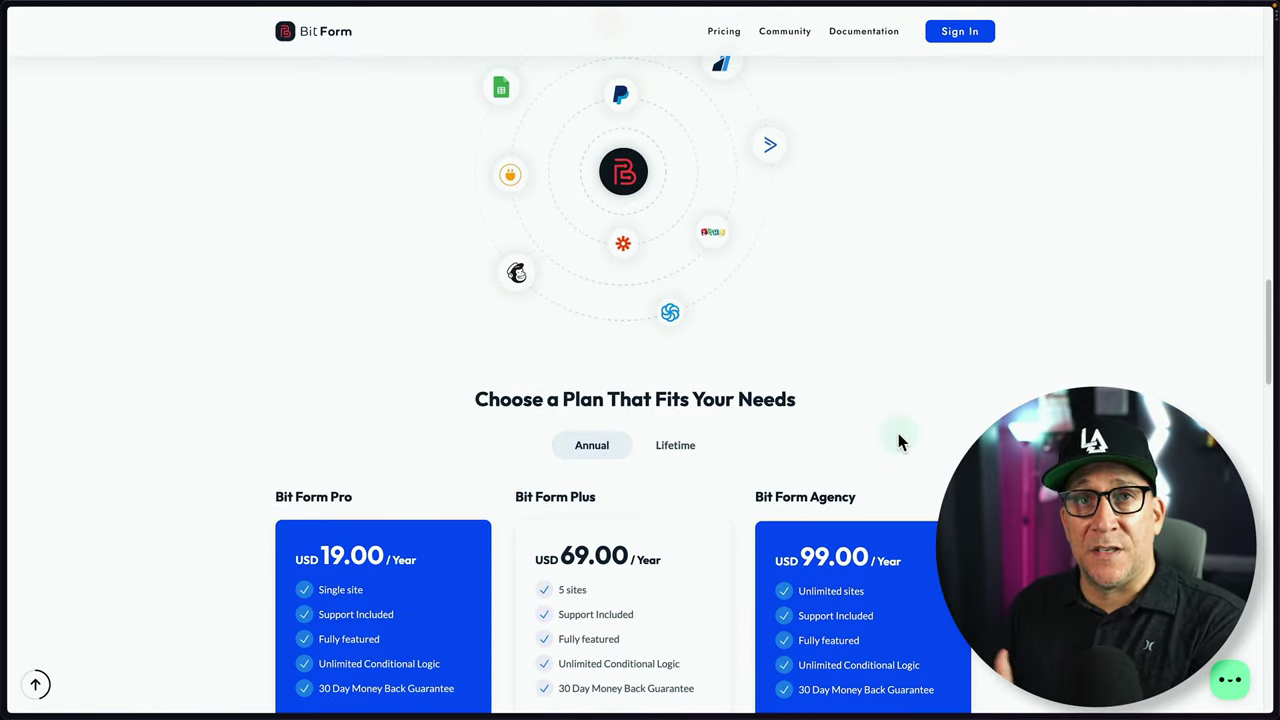
pyautogui.scroll(-3, 897, 437)
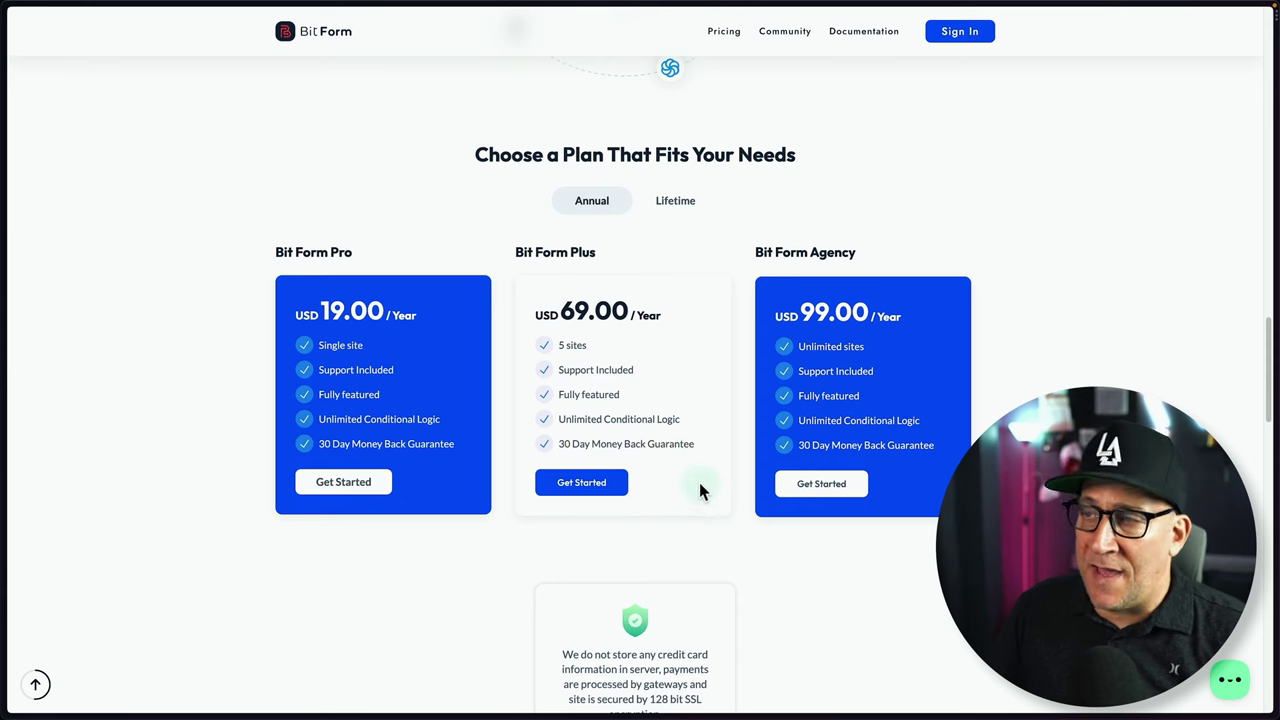
# Step: Compare the annual and lifetime prices of the Bit Form plans, ending on the lifetime pricing
pyautogui.click(676, 204)
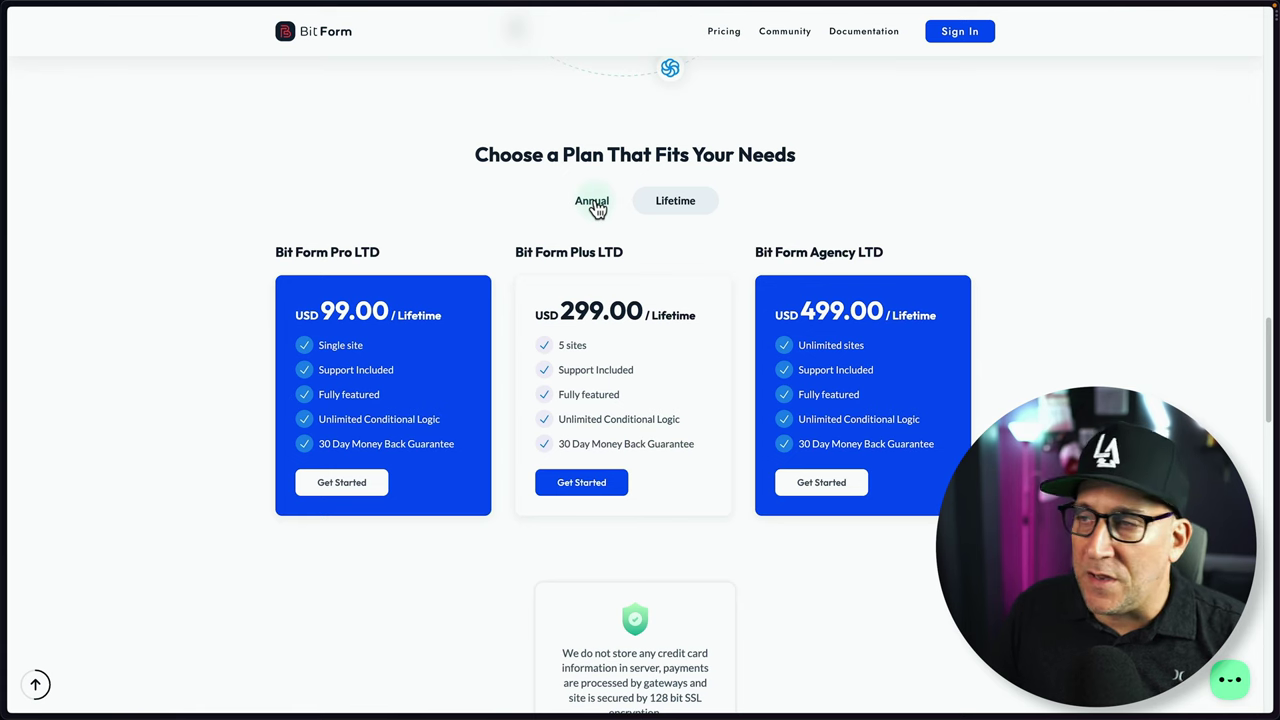
pyautogui.click(594, 204)
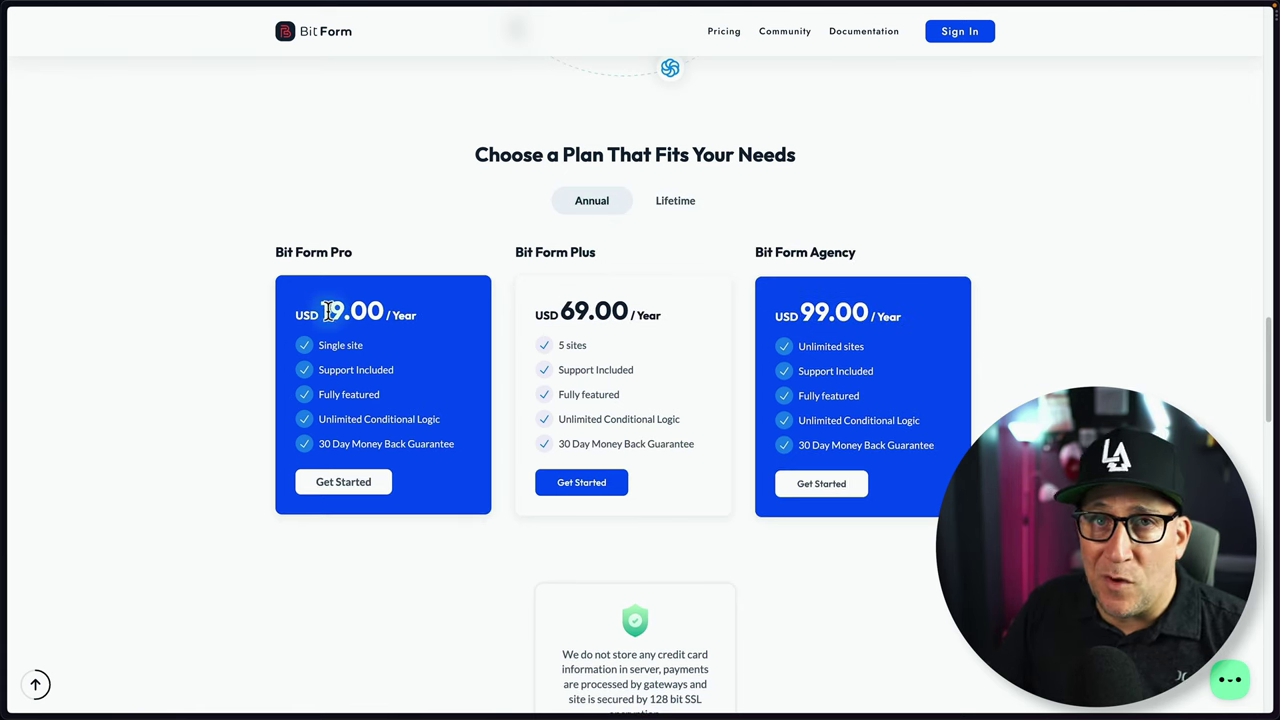
pyautogui.moveTo(324, 310); pyautogui.dragTo(429, 316)
pyautogui.moveTo(805, 305); pyautogui.dragTo(923, 322)
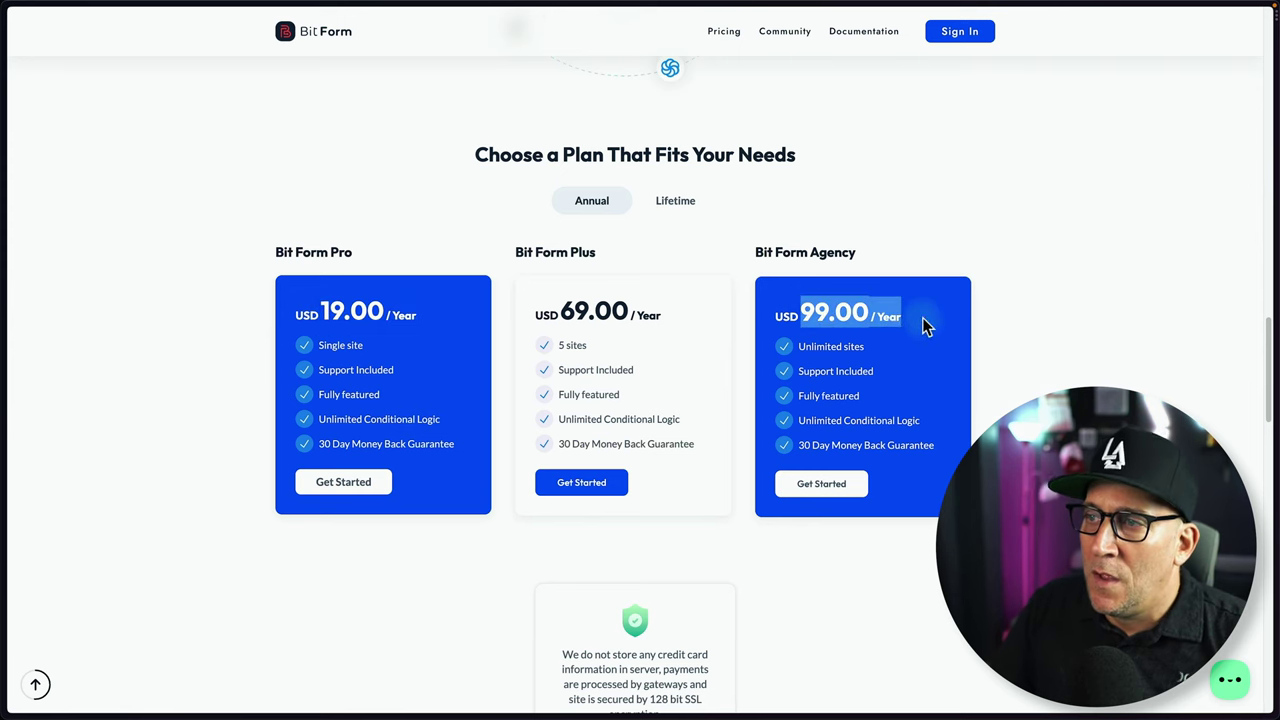
pyautogui.click(684, 210)
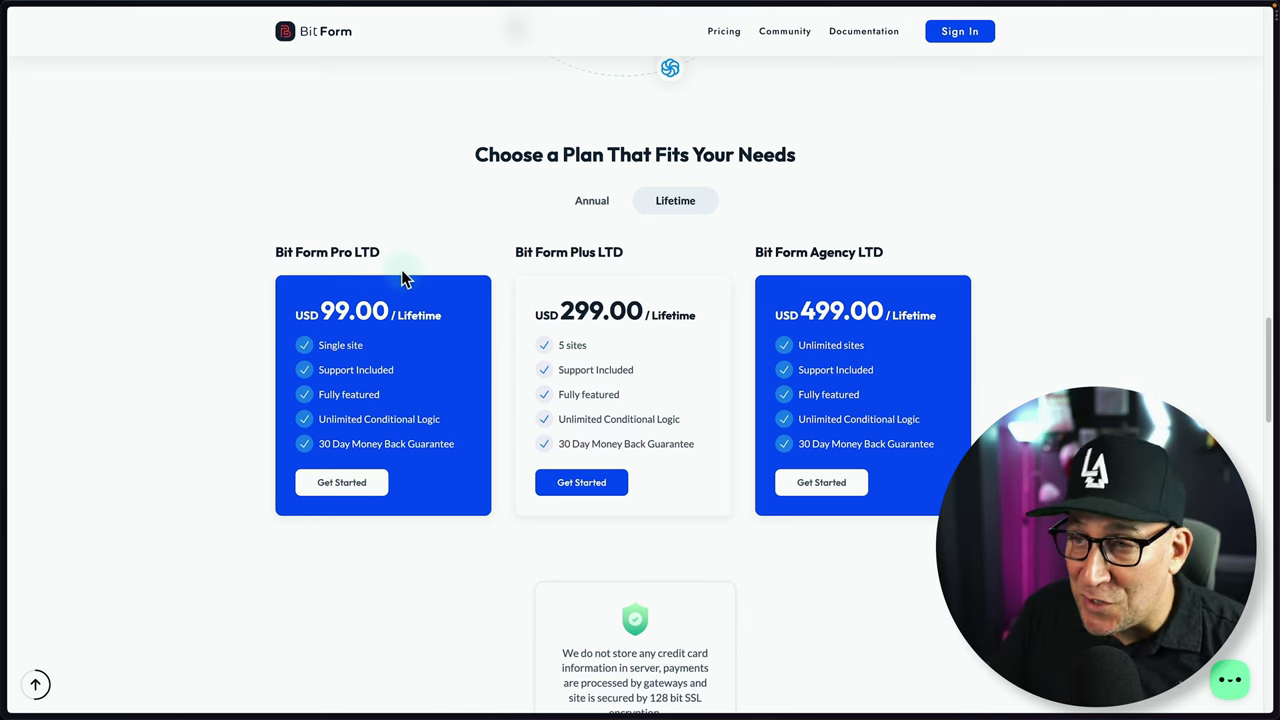
# Step: Switch to the Fluent Forms website, open its pricing page and check the annual Single Site License price
pyautogui.moveTo(3, 322)
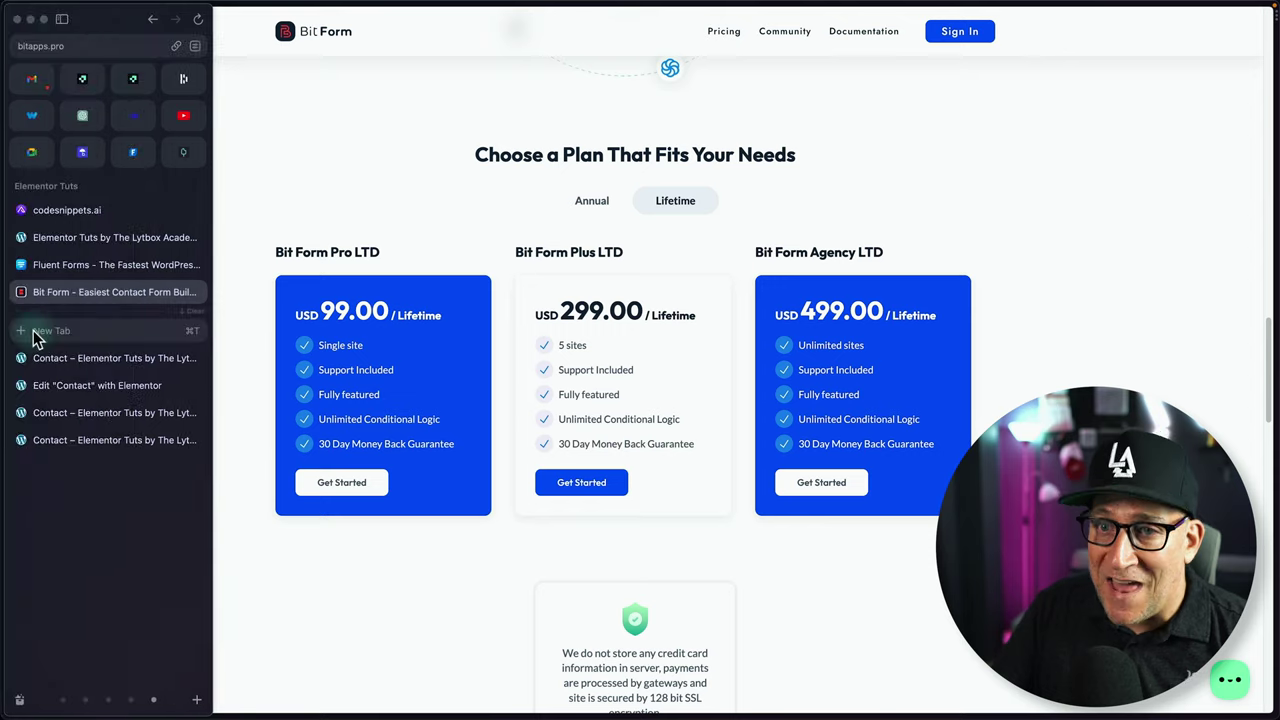
pyautogui.click(70, 268)
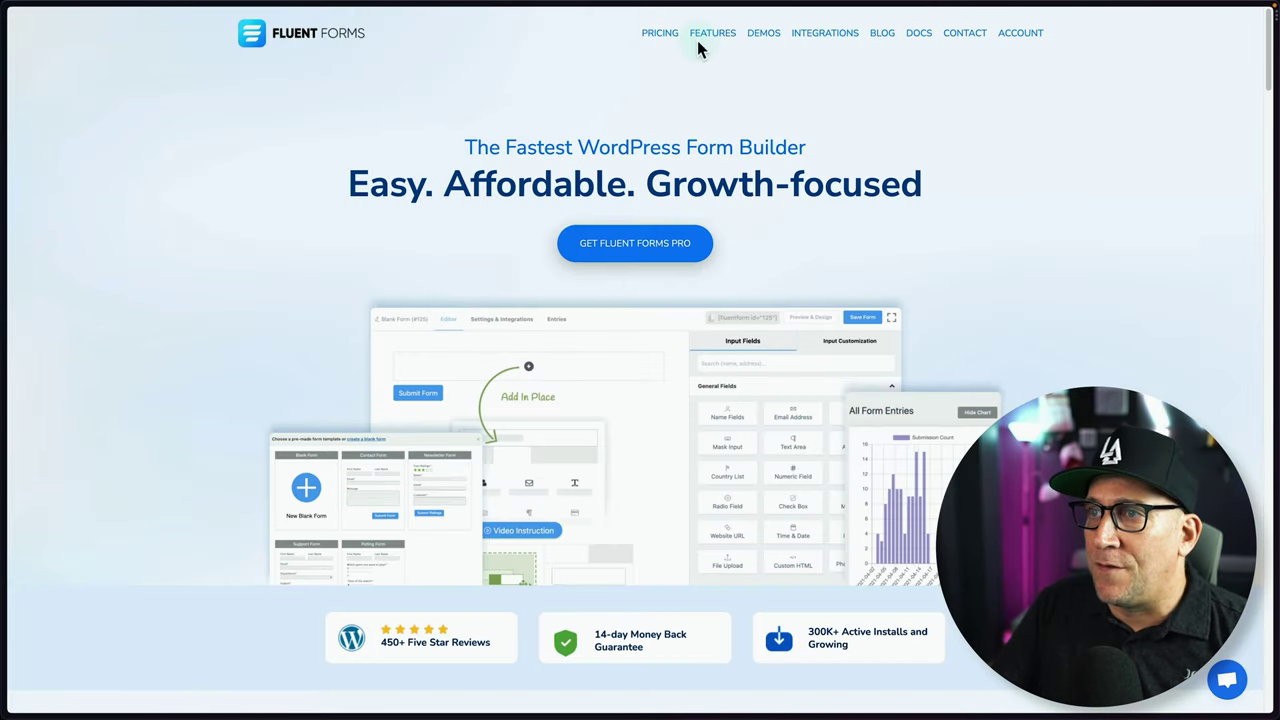
pyautogui.click(660, 33)
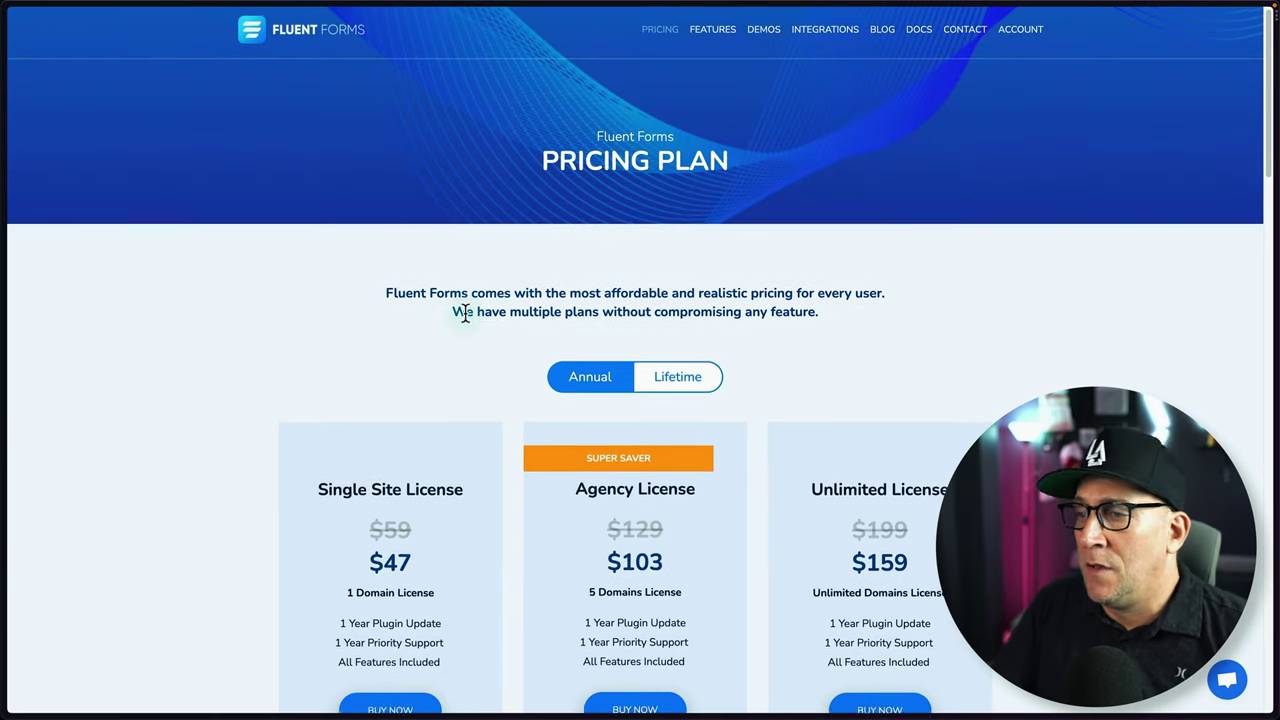
pyautogui.scroll(-2, 466, 315)
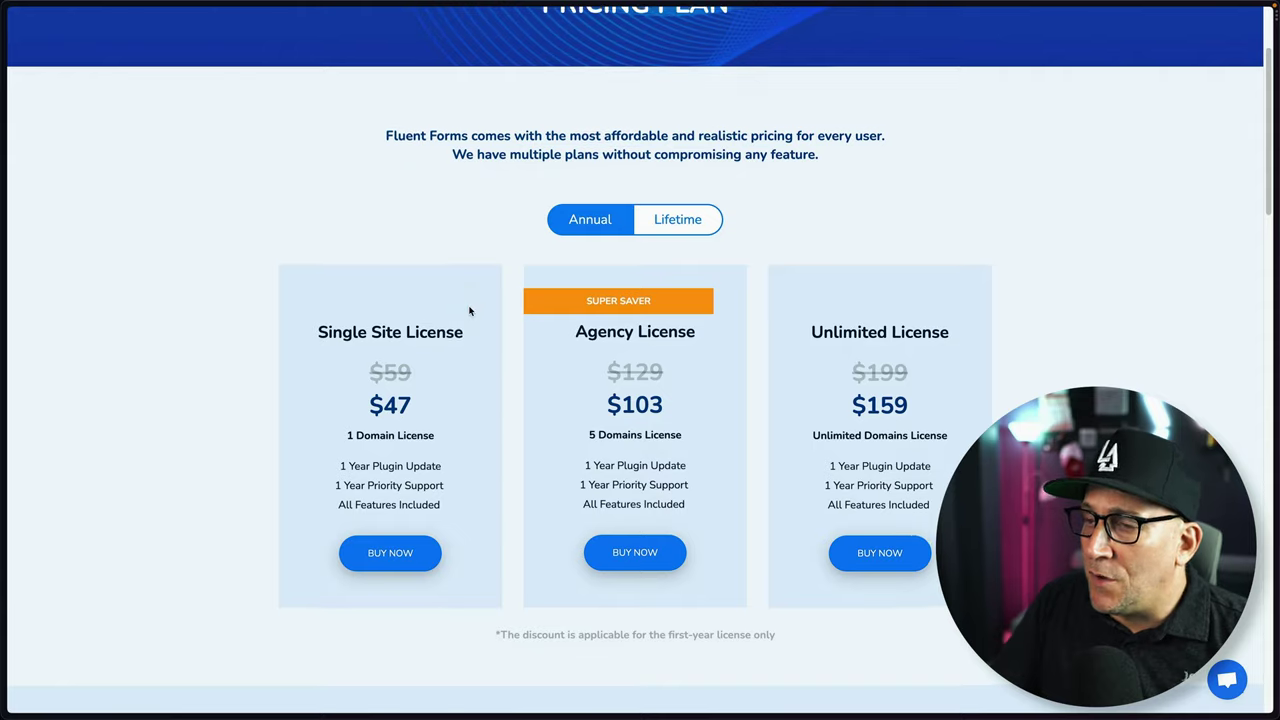
pyautogui.scroll(-1, 470, 313)
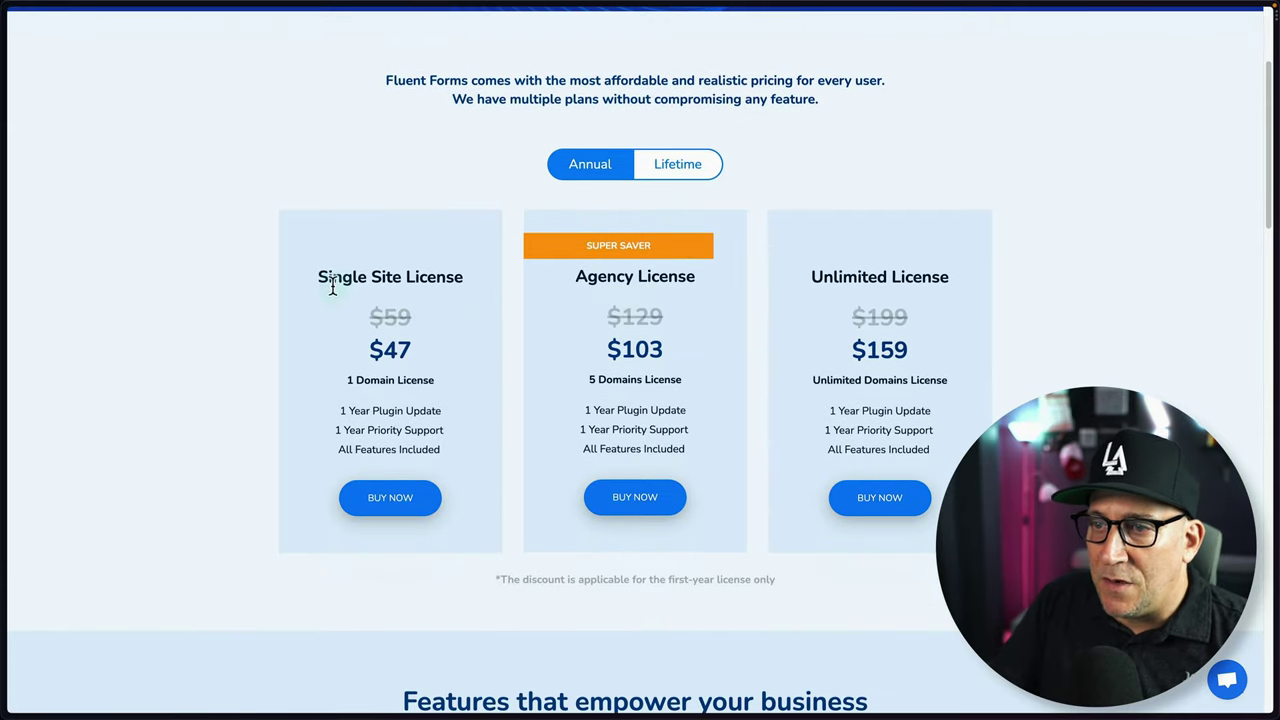
pyautogui.moveTo(407, 358); pyautogui.dragTo(314, 354)
# Step: Return to the Bit Form website and check the annual price of the Agency plan
pyautogui.moveTo(4, 372)
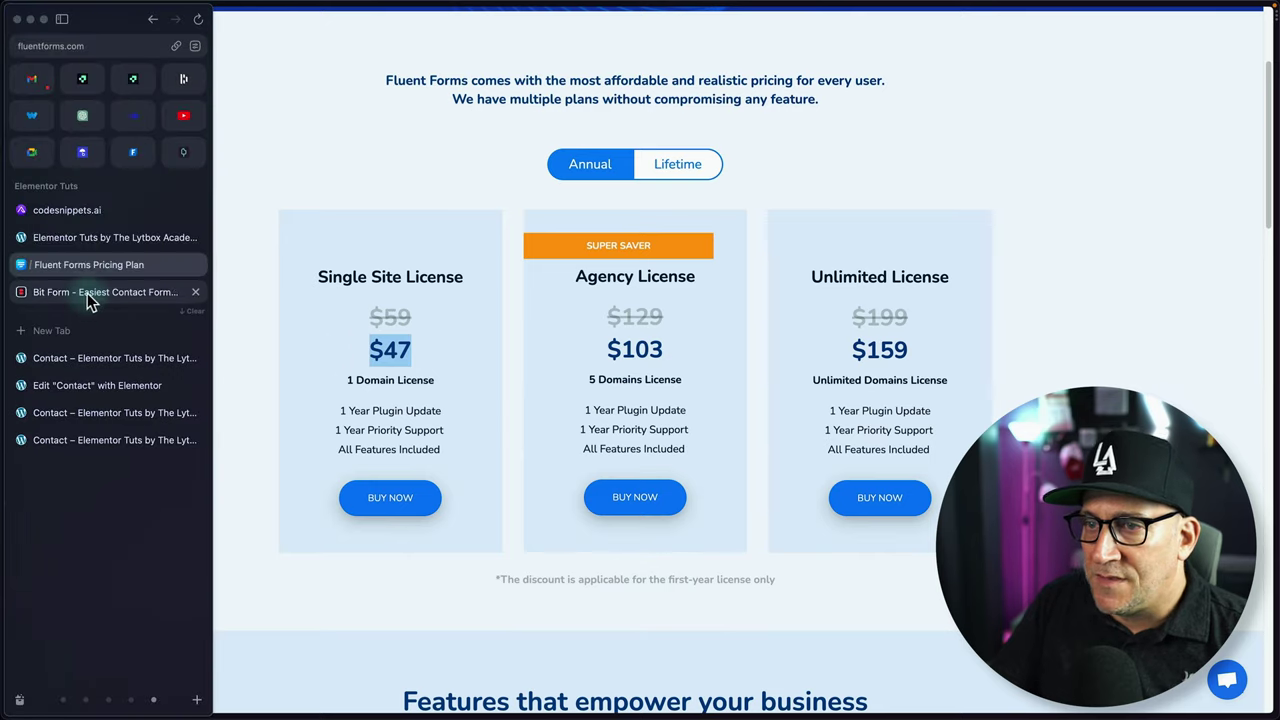
pyautogui.click(86, 291)
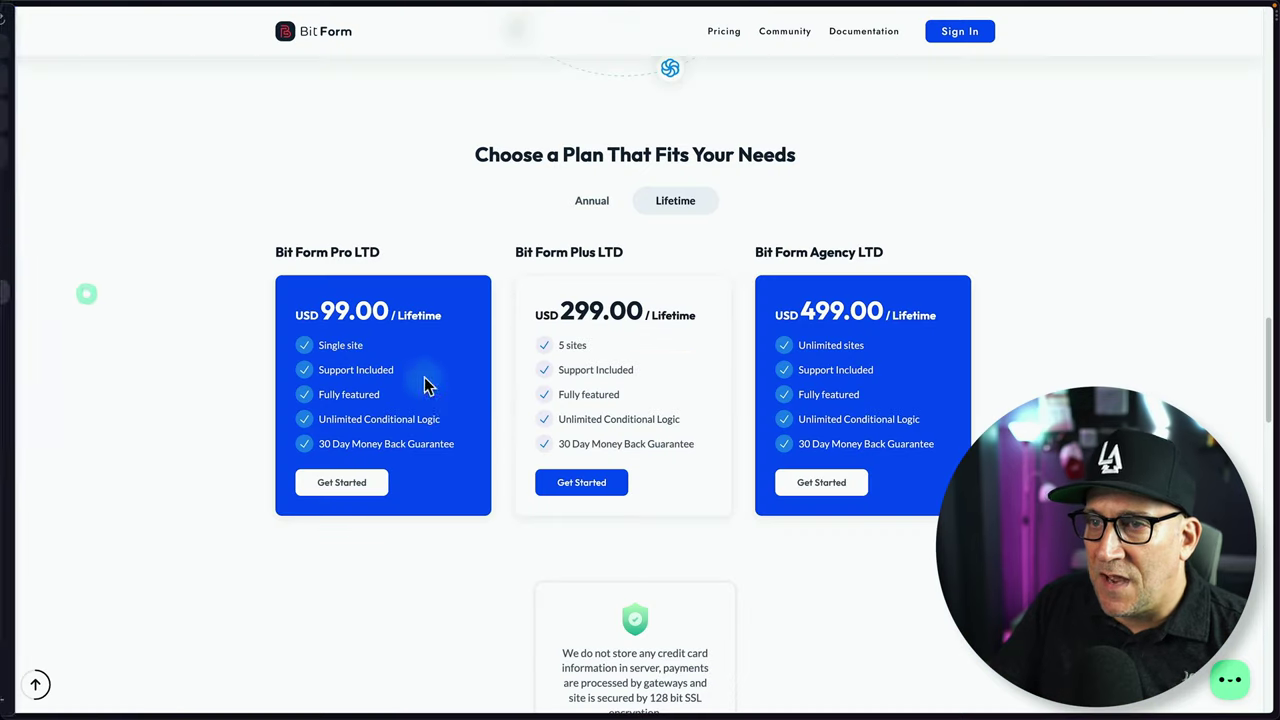
pyautogui.click(617, 205)
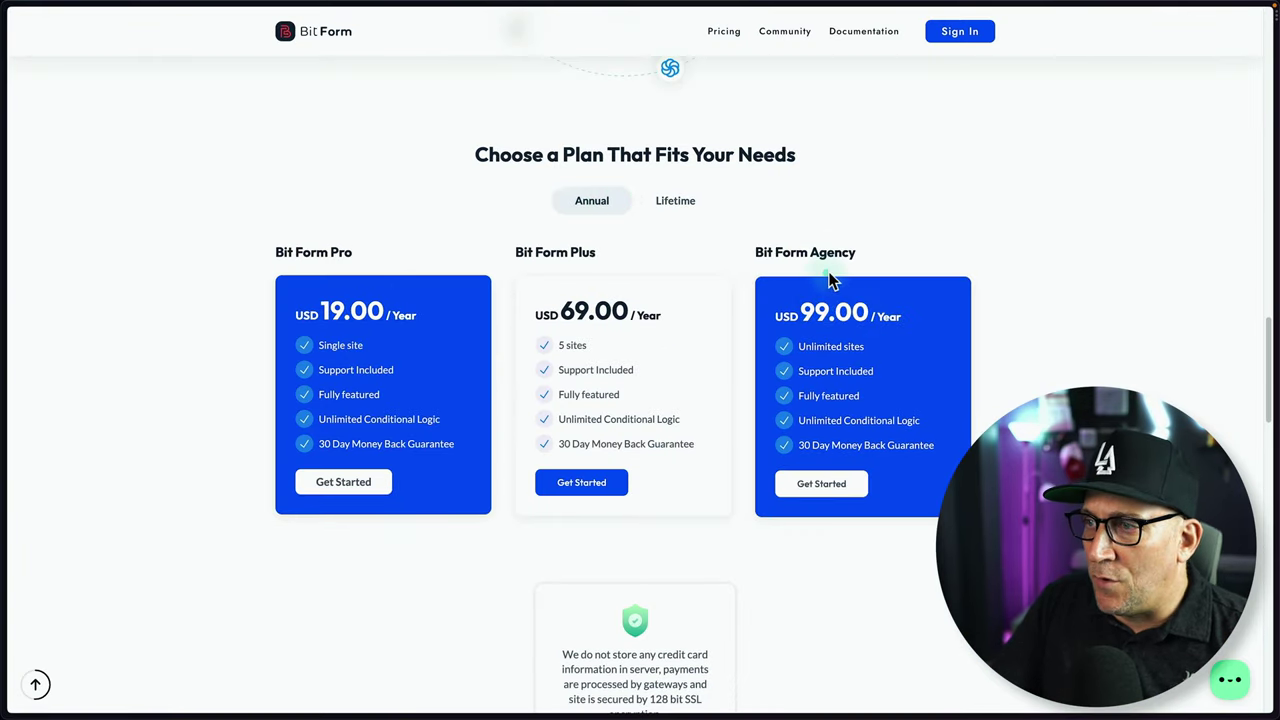
pyautogui.doubleClick(835, 312)
# Step: Go back to the Fluent Forms pricing and check the annual and lifetime prices of the Unlimited License
pyautogui.moveTo(5, 340)
pyautogui.click(90, 265)
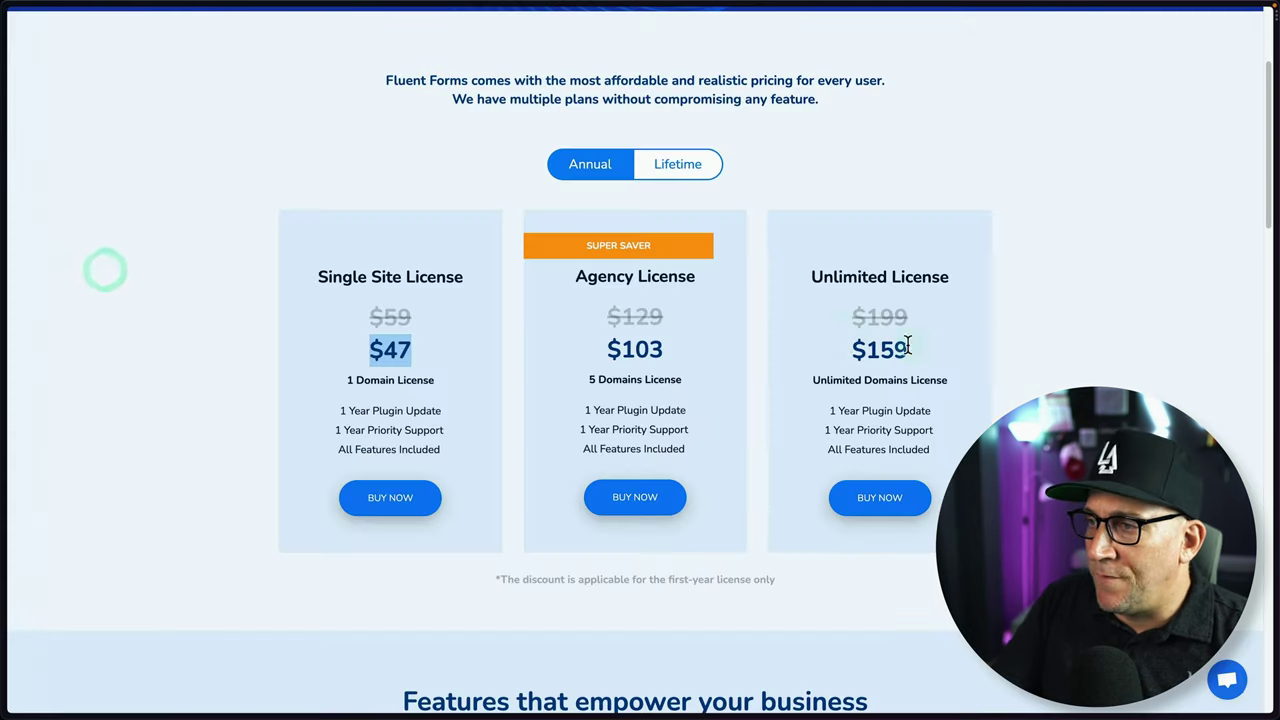
pyautogui.click(841, 346)
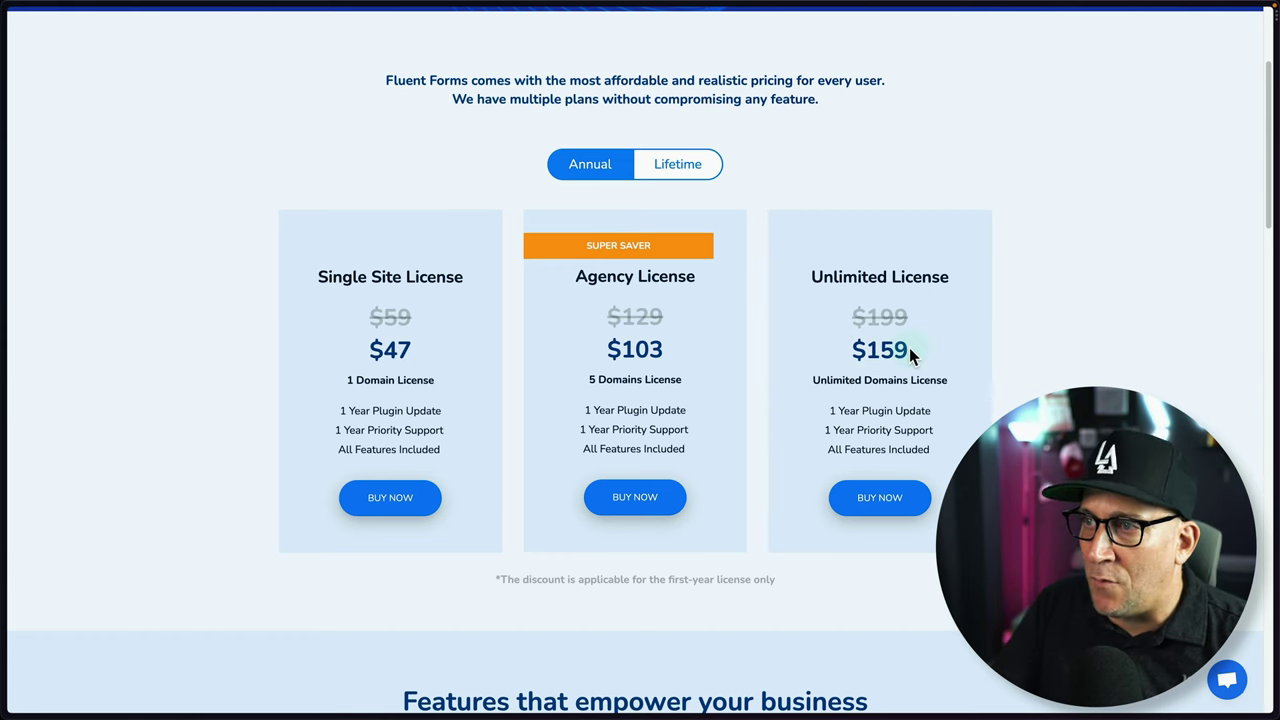
pyautogui.click(680, 178)
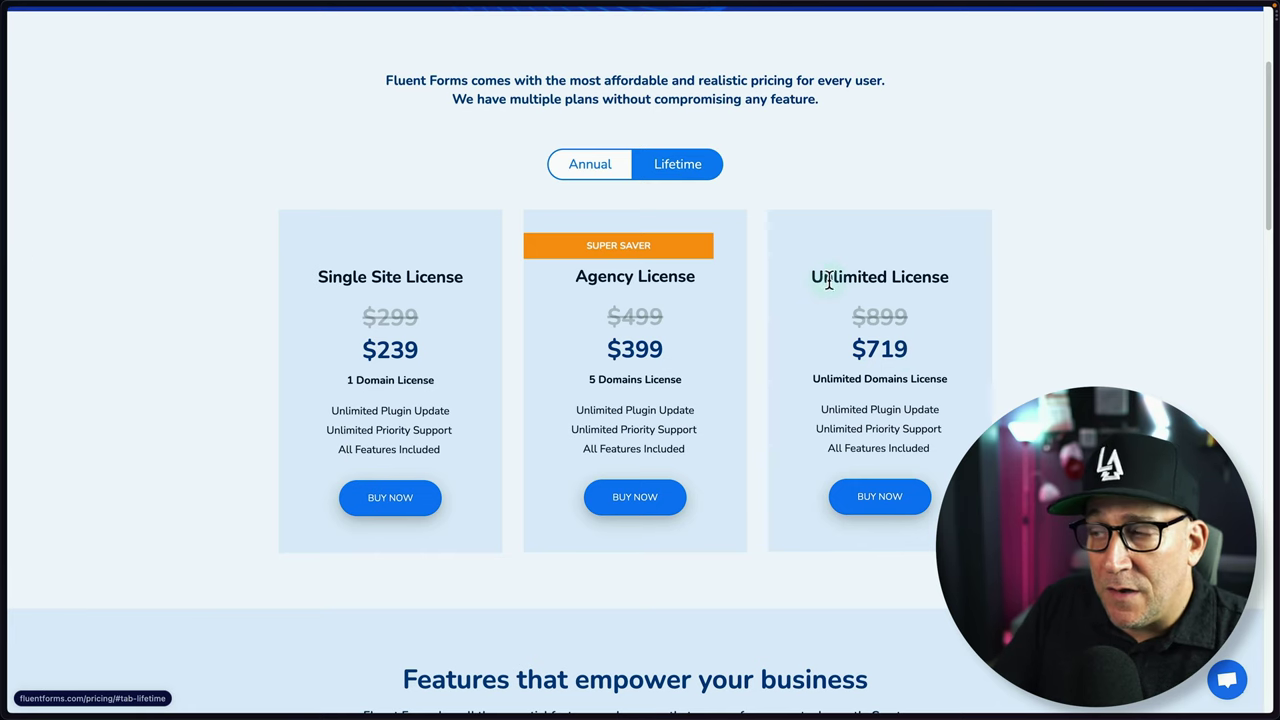
pyautogui.click(849, 344)
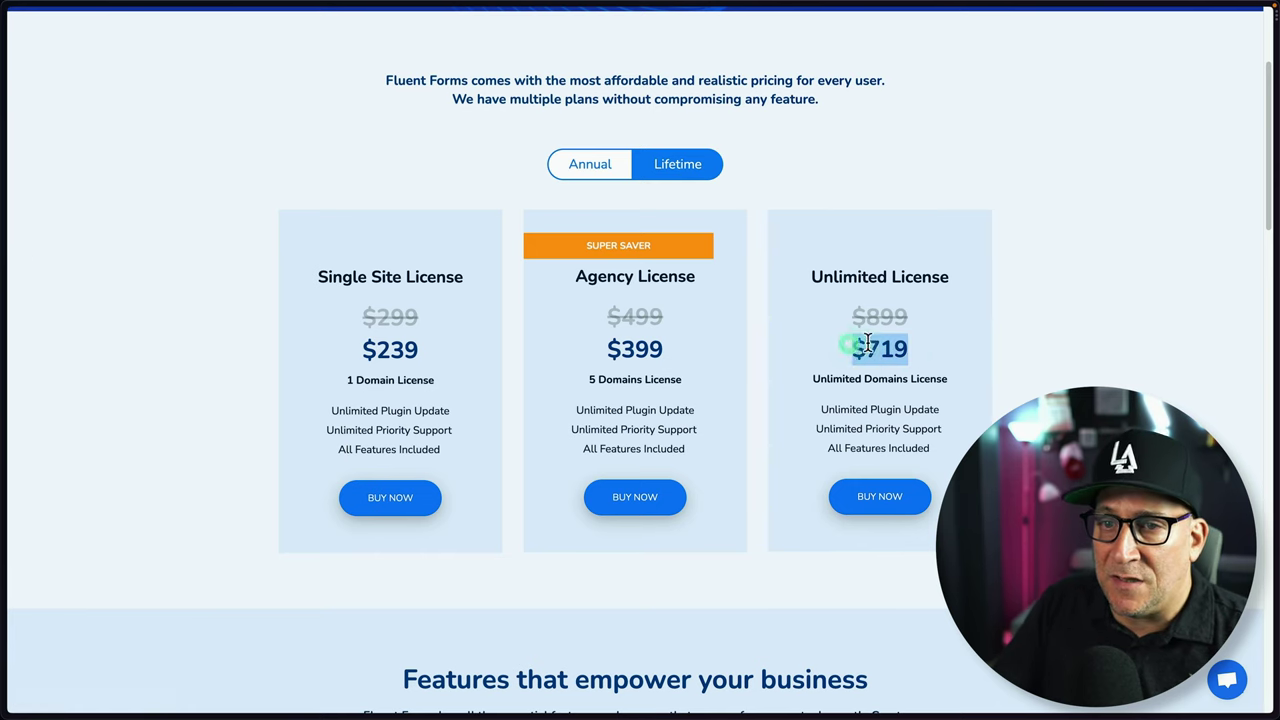
# Step: Compare Bit Form's lifetime Agency price with the lifetime Unlimited License price of Fluent Forms
pyautogui.click(82, 301)
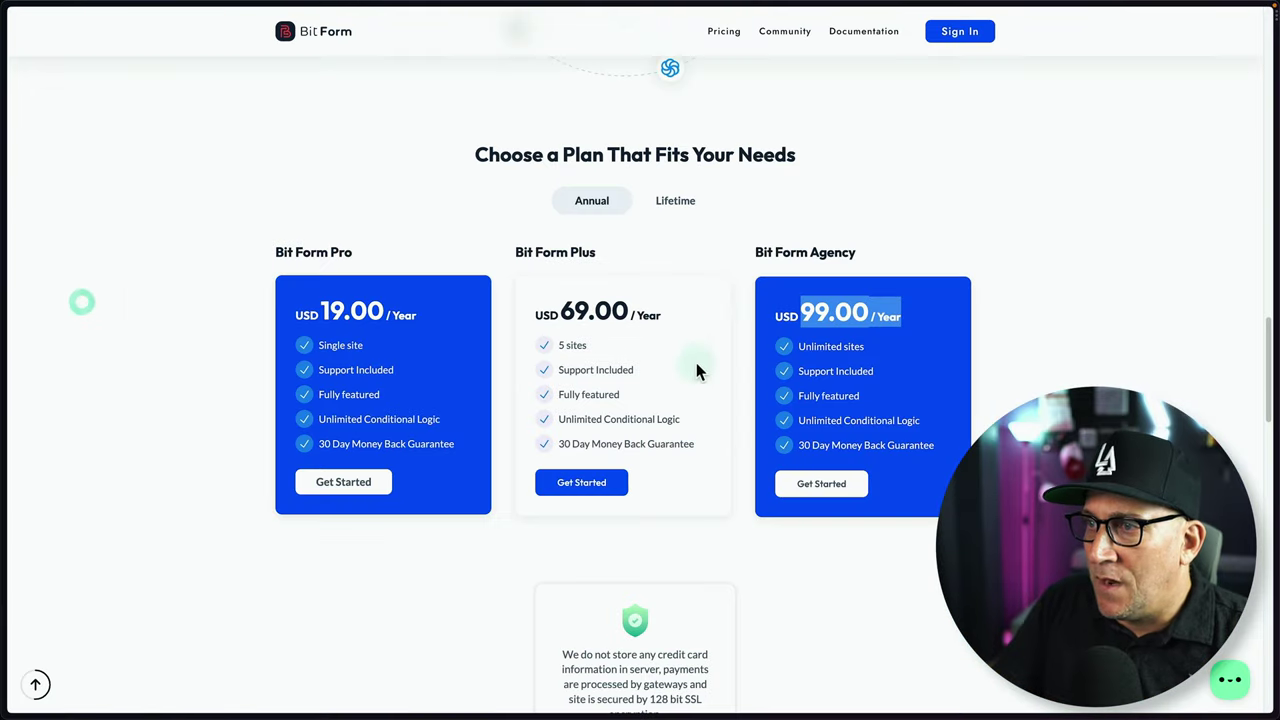
pyautogui.click(675, 202)
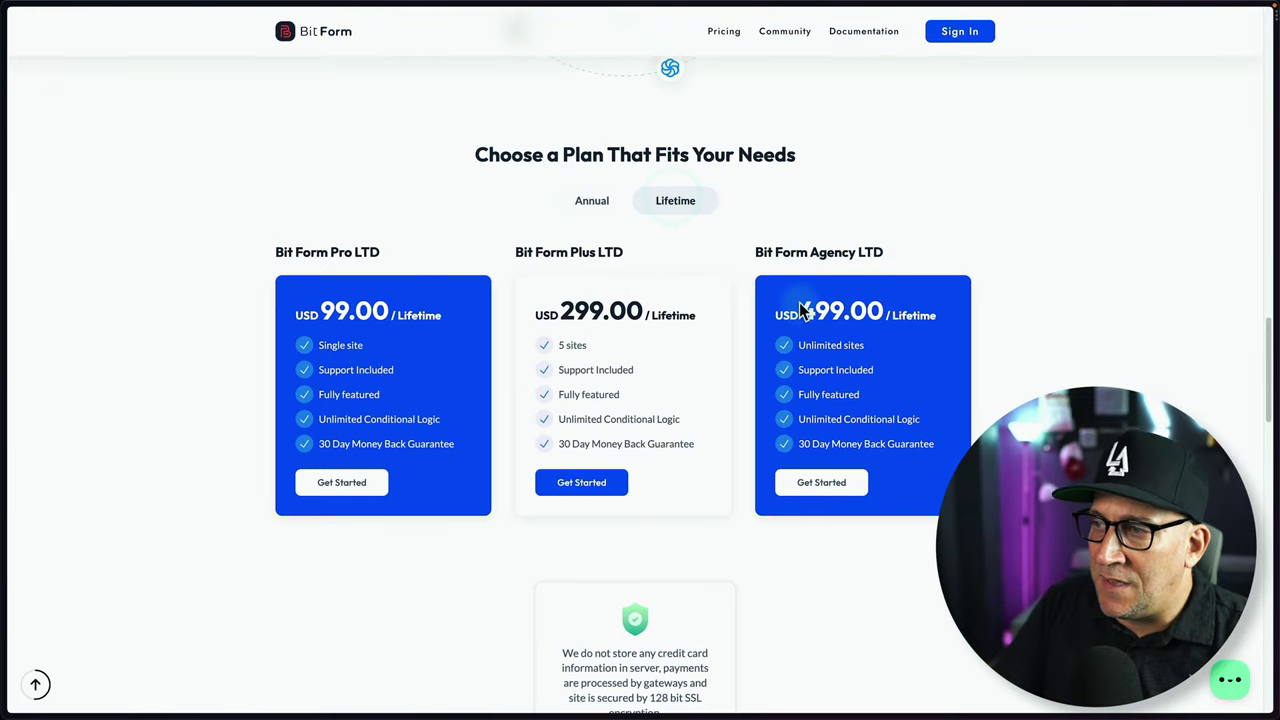
pyautogui.moveTo(804, 306); pyautogui.dragTo(880, 312)
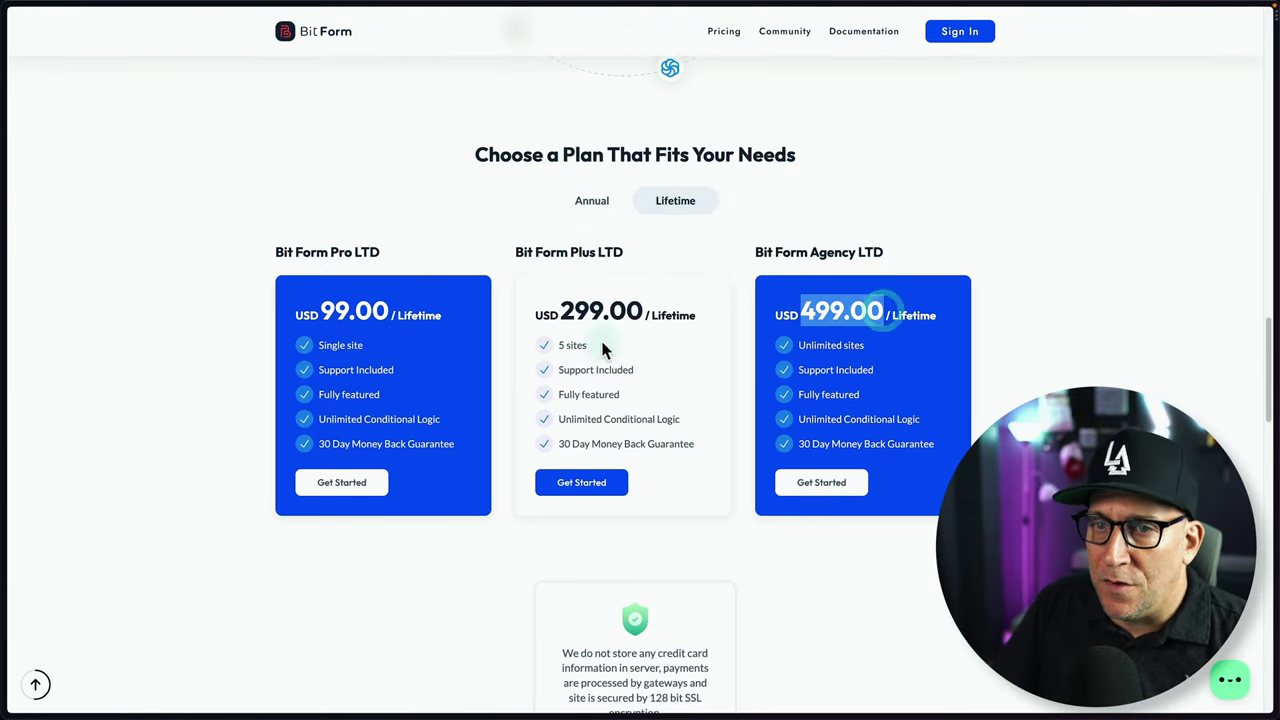
pyautogui.moveTo(5, 271)
pyautogui.click(83, 264)
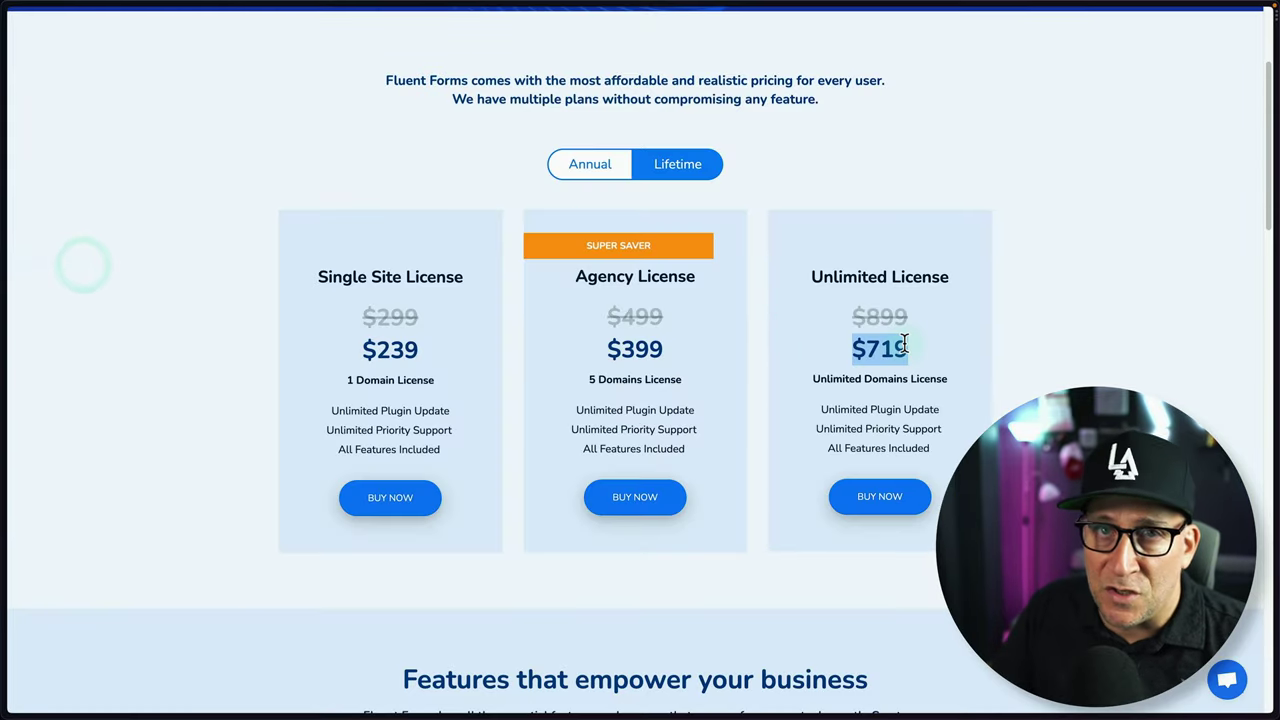